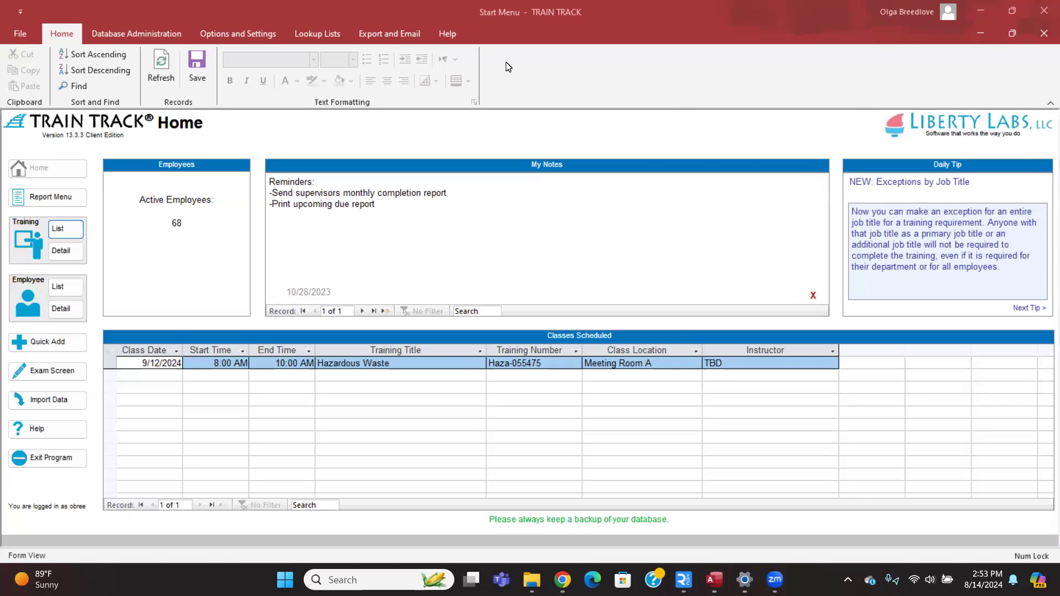
# Open the Online Help Files user manual (version 13) from the Help tab in the browser.
pyautogui.click(445, 34)
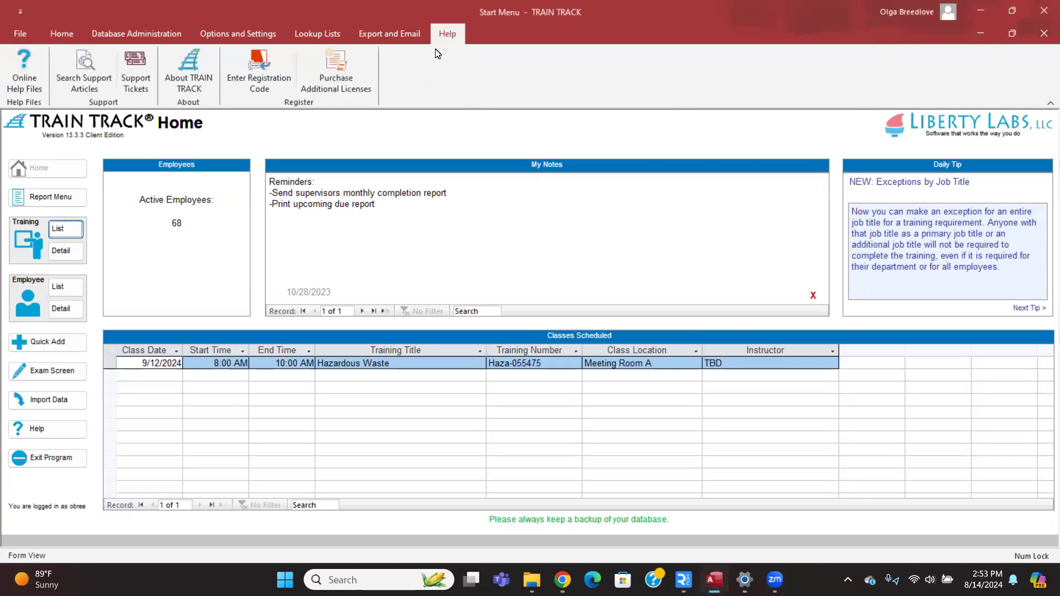
pyautogui.click(33, 77)
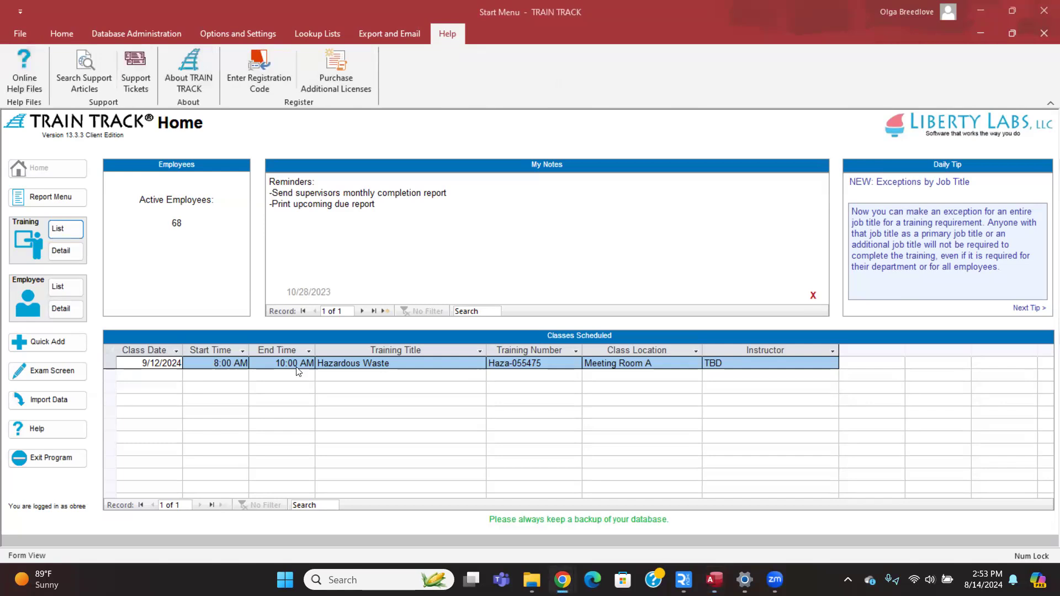
pyautogui.scroll(-4, 282, 287)
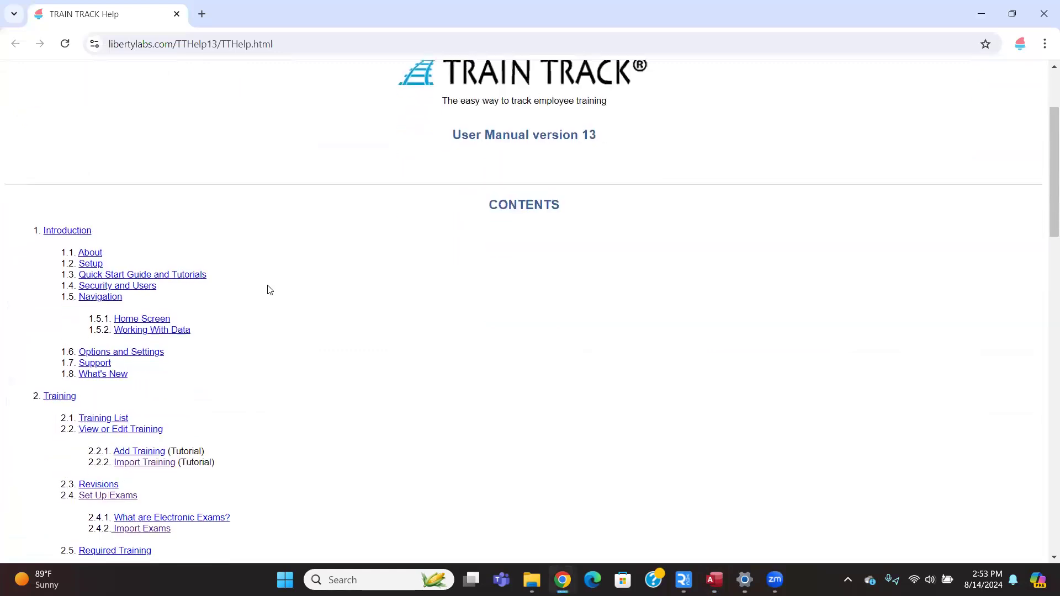
pyautogui.scroll(-3, 200, 303)
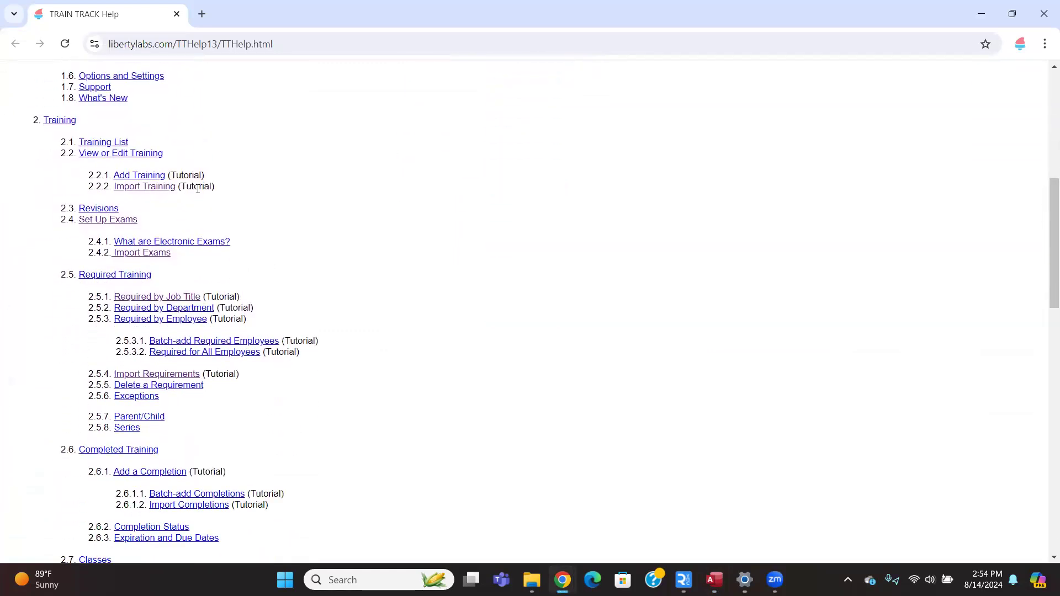
pyautogui.click(148, 190)
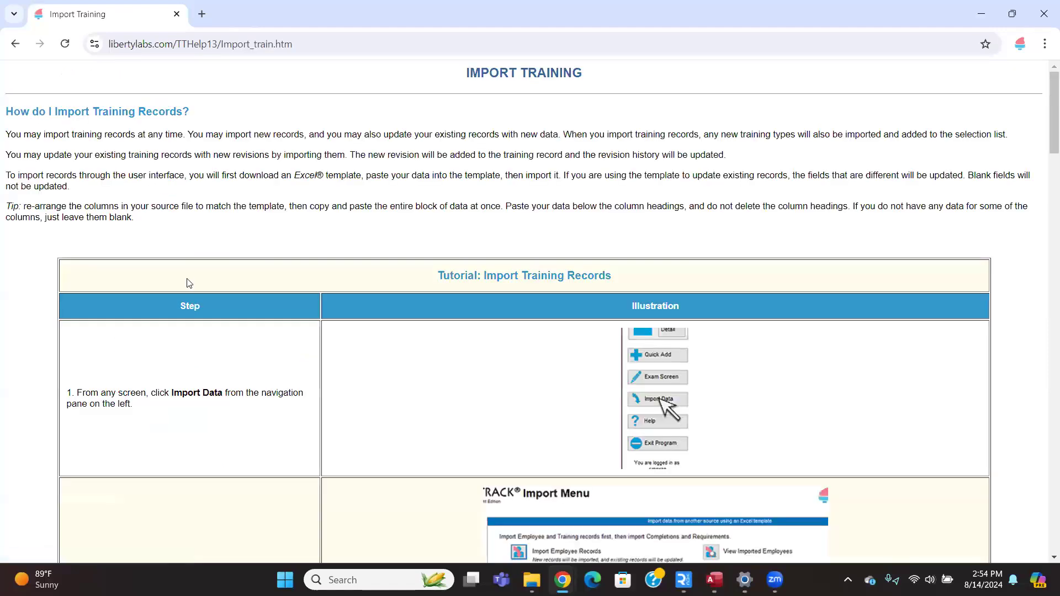
pyautogui.scroll(-3, 179, 243)
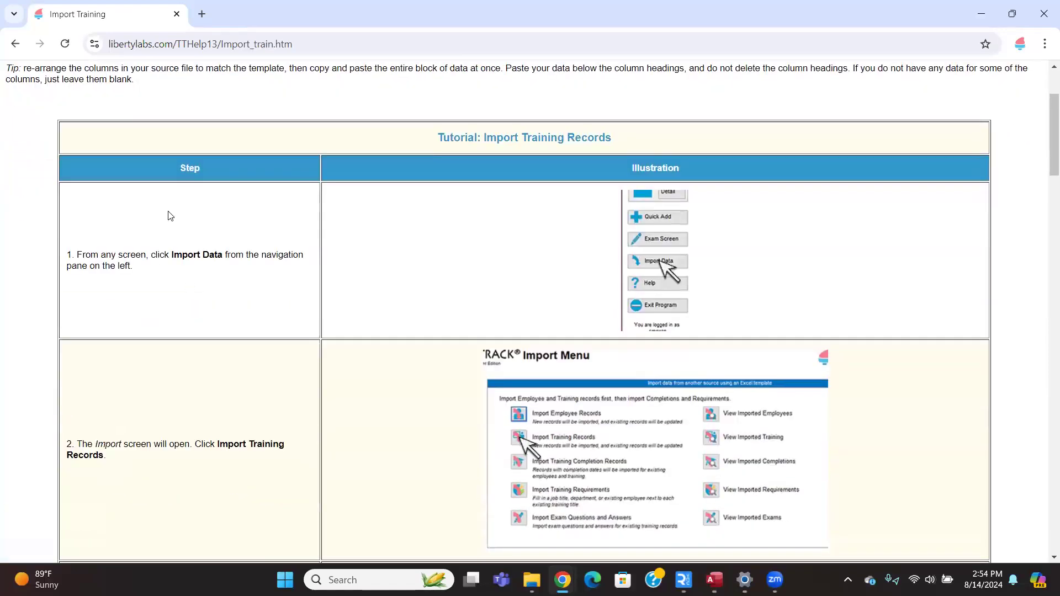
pyautogui.scroll(-1, 156, 265)
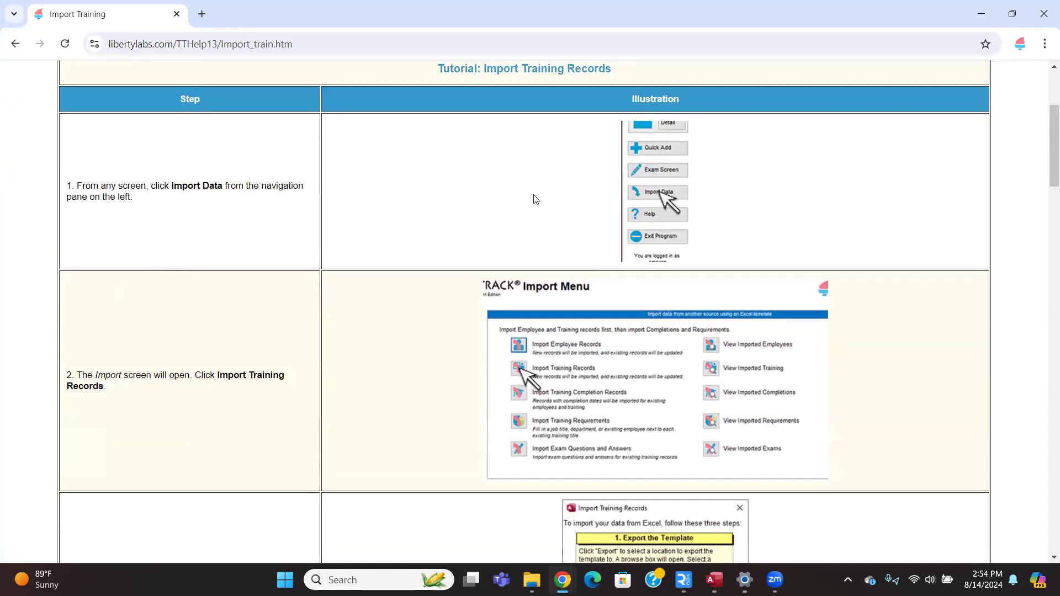
pyautogui.scroll(-7, 559, 186)
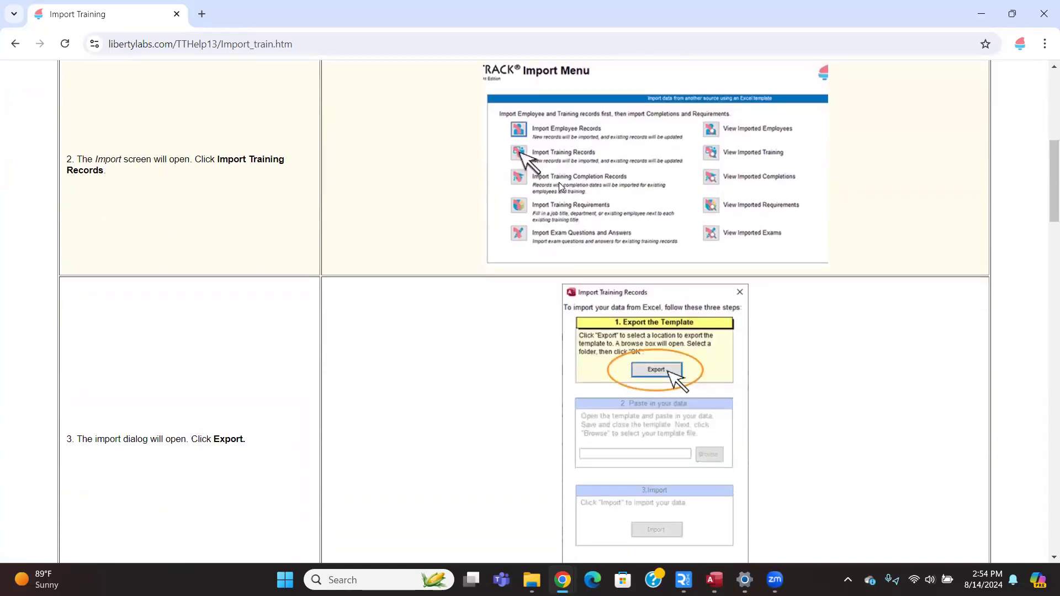
pyautogui.scroll(-2, 560, 185)
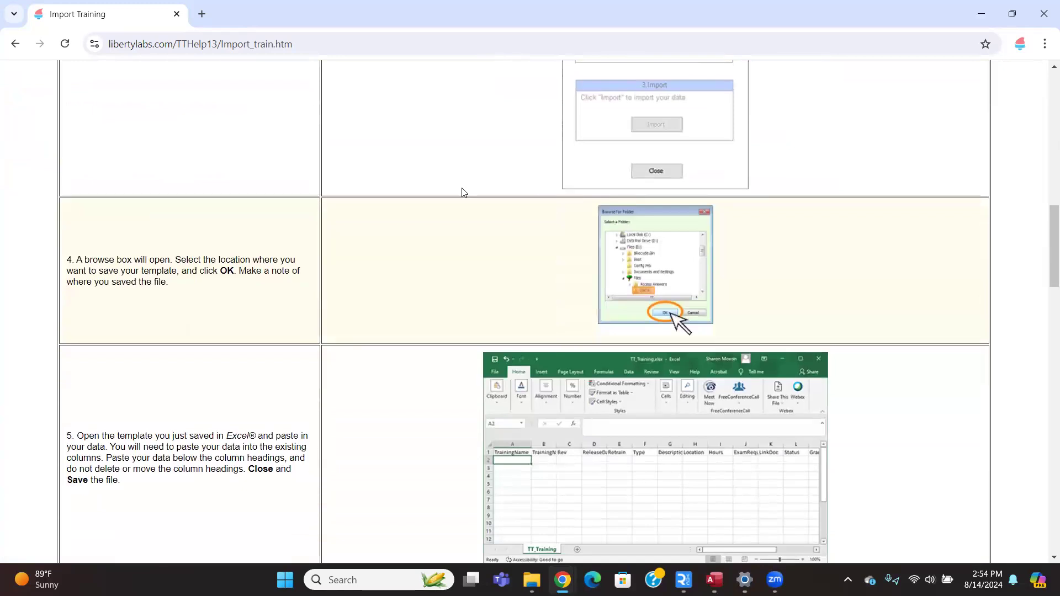
pyautogui.scroll(-3, 458, 193)
pyautogui.click(15, 44)
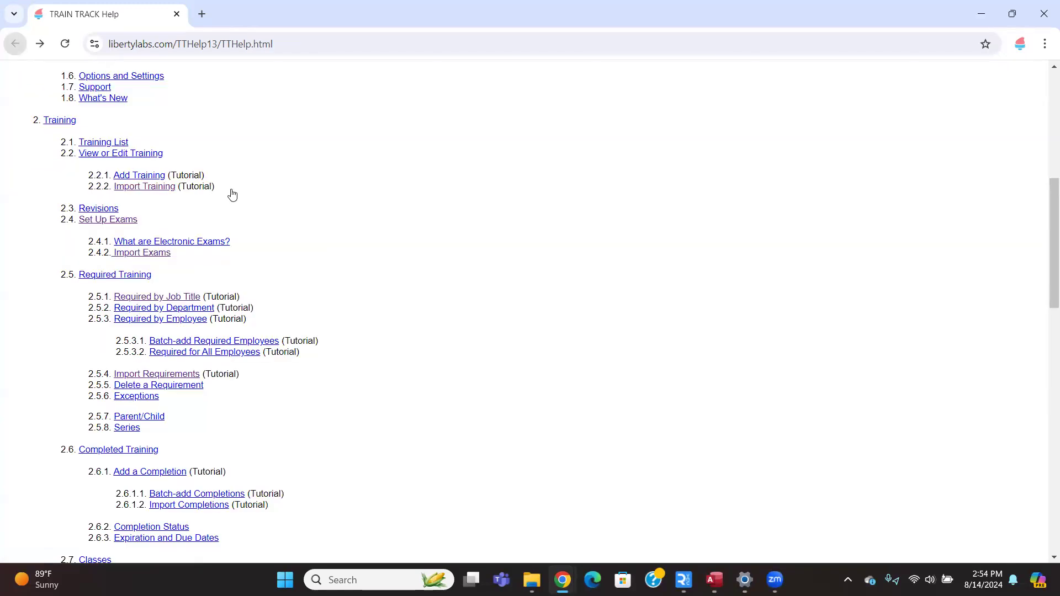
pyautogui.scroll(-1, 409, 347)
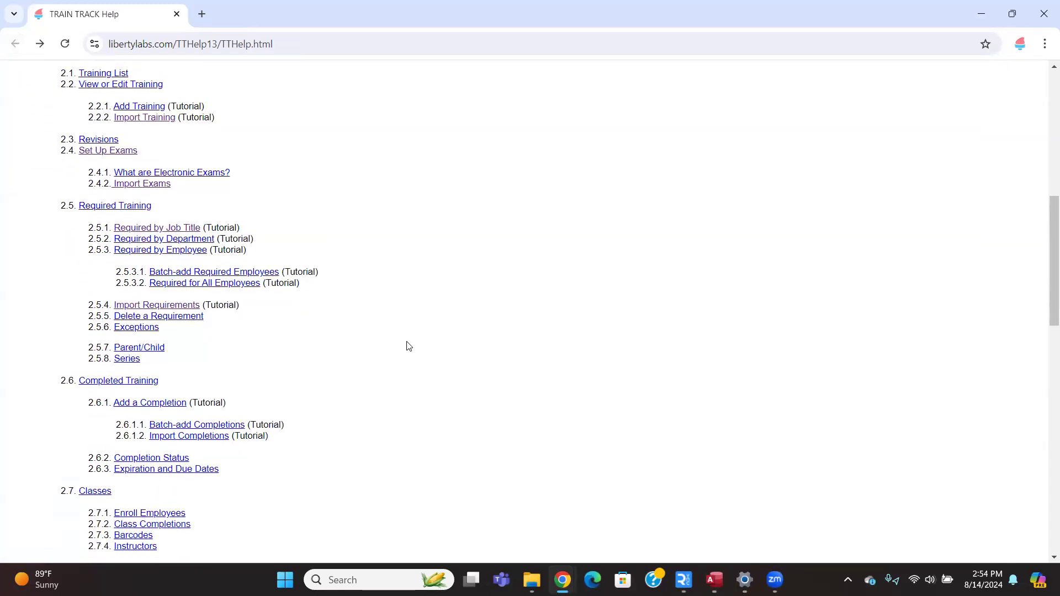
pyautogui.scroll(-11, 408, 346)
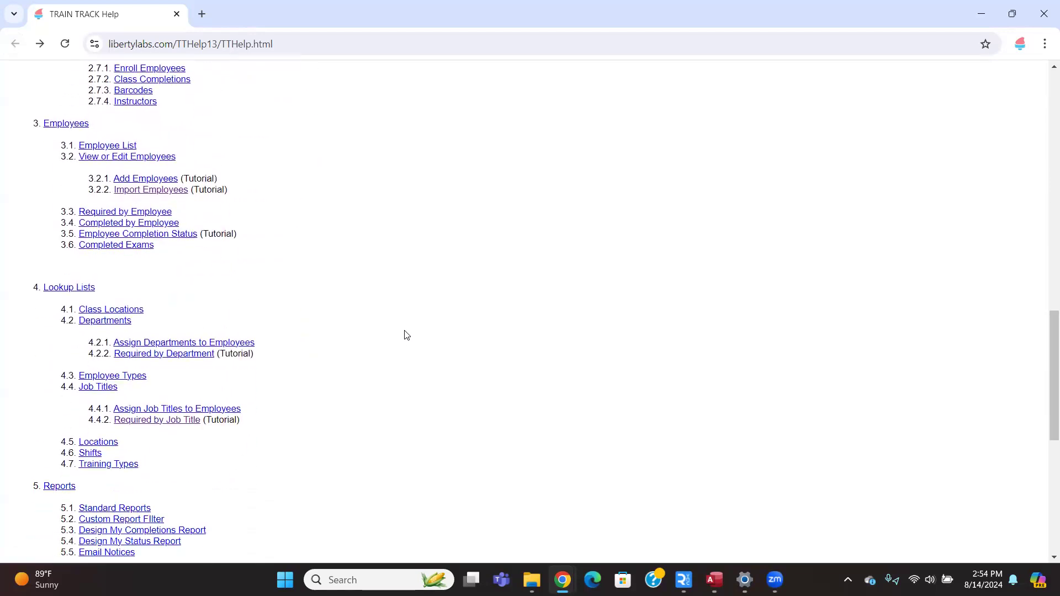
pyautogui.scroll(-2, 406, 335)
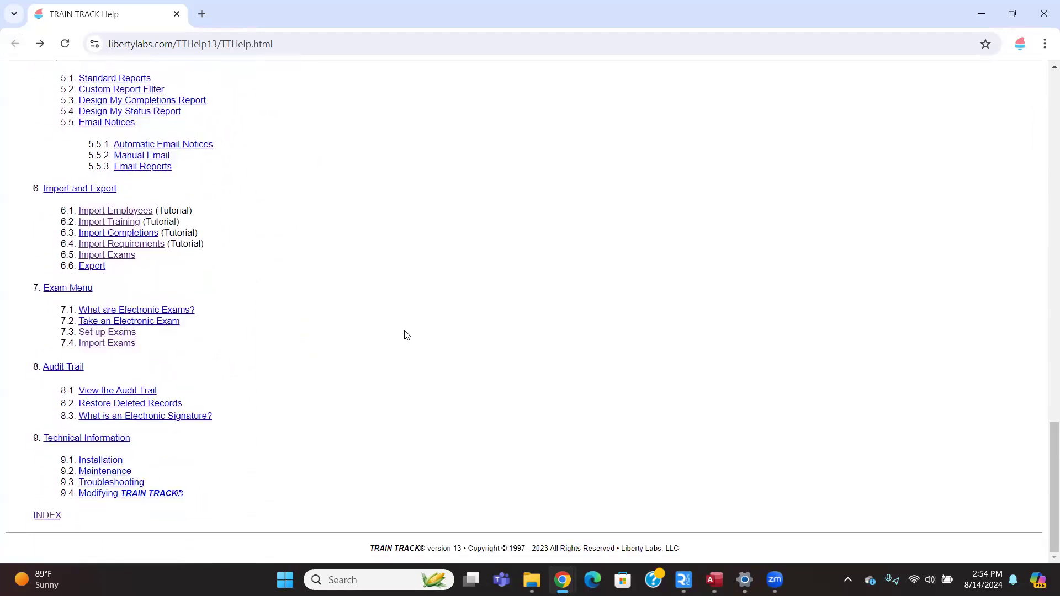
# Search the manual's index for 'import' and open the Employees, Import tutorial.
pyautogui.click(53, 519)
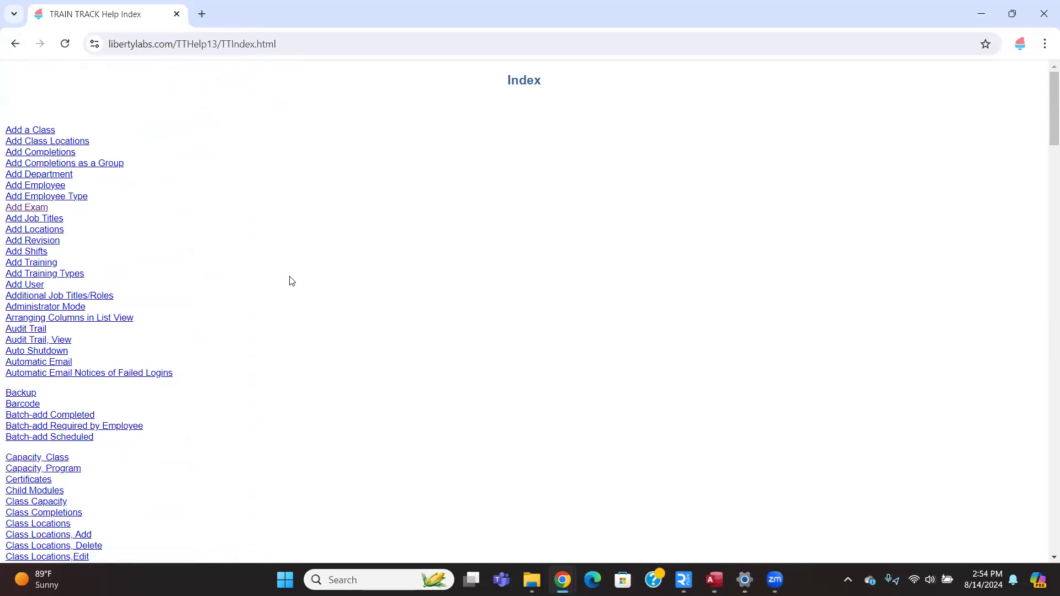
pyautogui.scroll(-6, 292, 281)
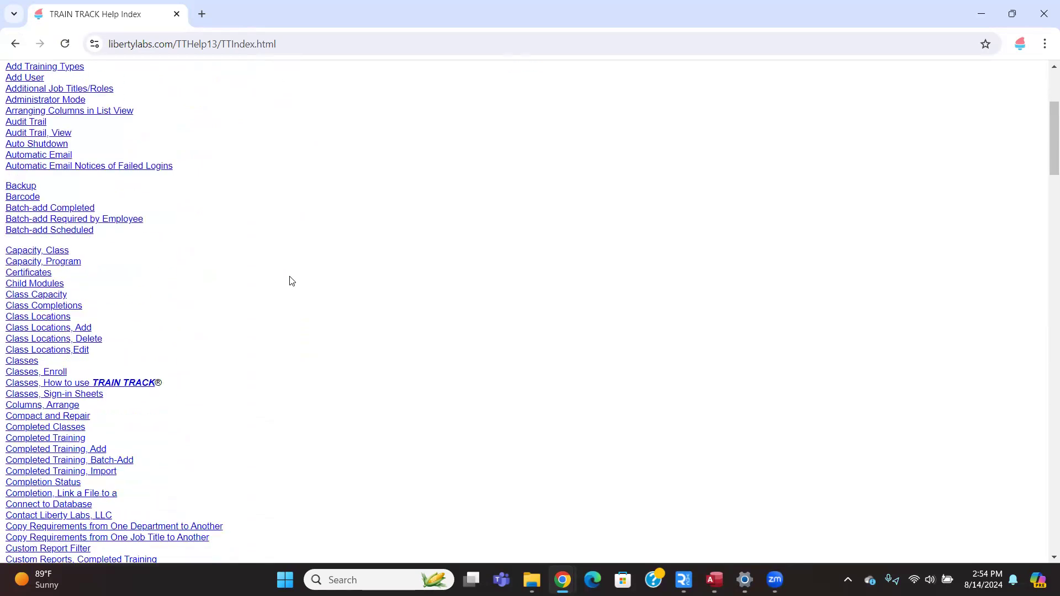
pyautogui.scroll(-1, 279, 284)
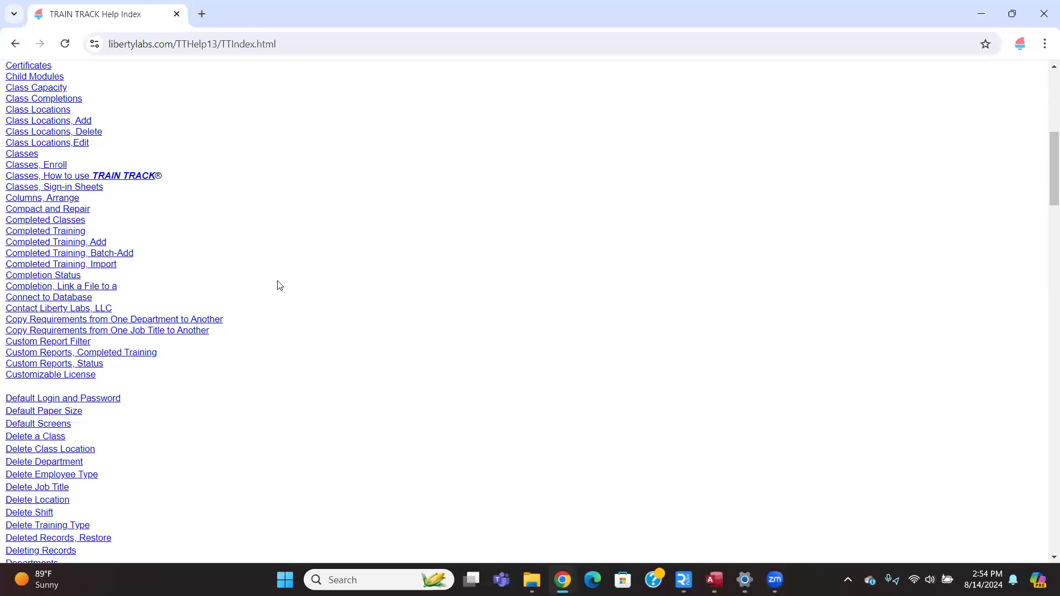
pyautogui.hotkey('ctrl', 'f')
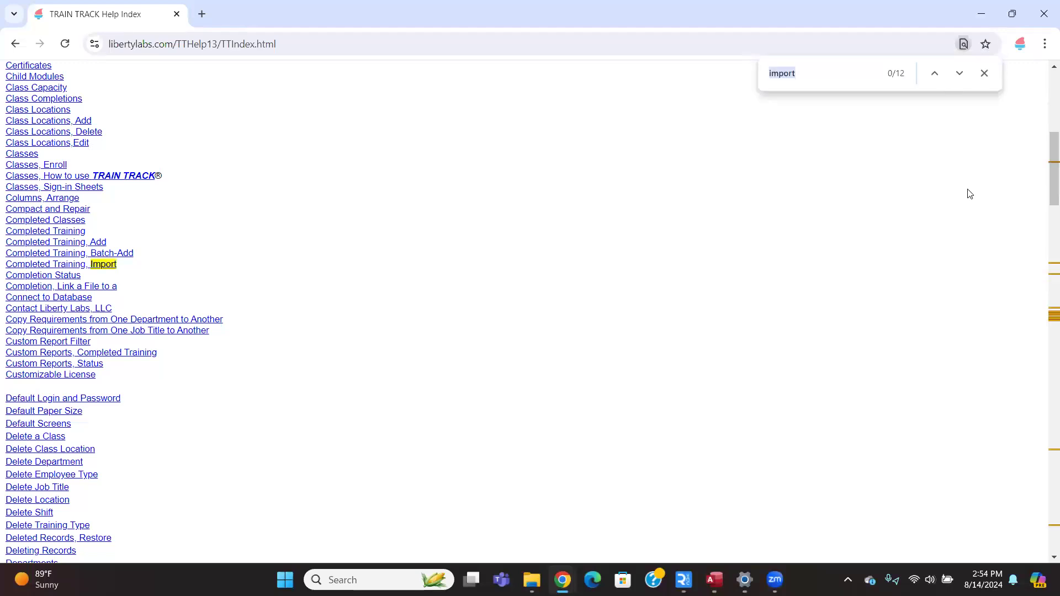
pyautogui.click(959, 73)
pyautogui.click(959, 74)
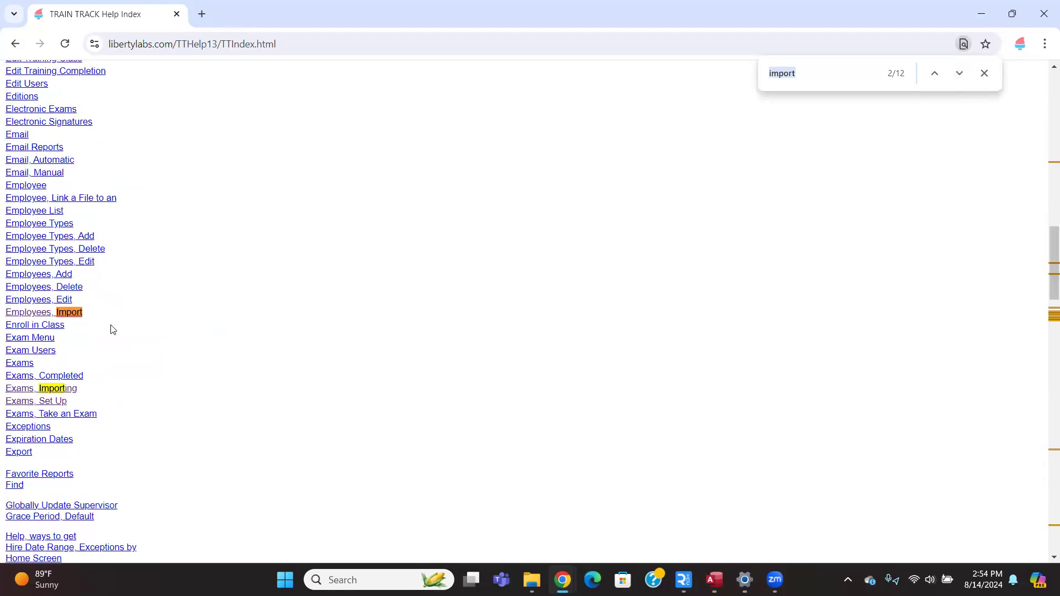
pyautogui.click(71, 313)
# Read through the Import Employee Records steps and close the help browser.
pyautogui.scroll(-3, 226, 359)
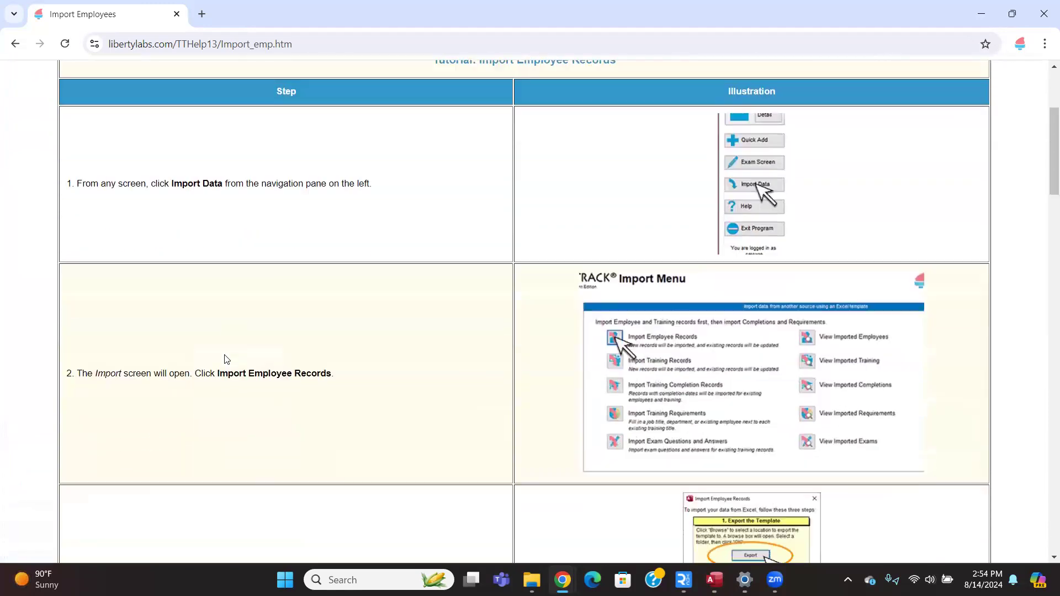
pyautogui.scroll(-4, 227, 360)
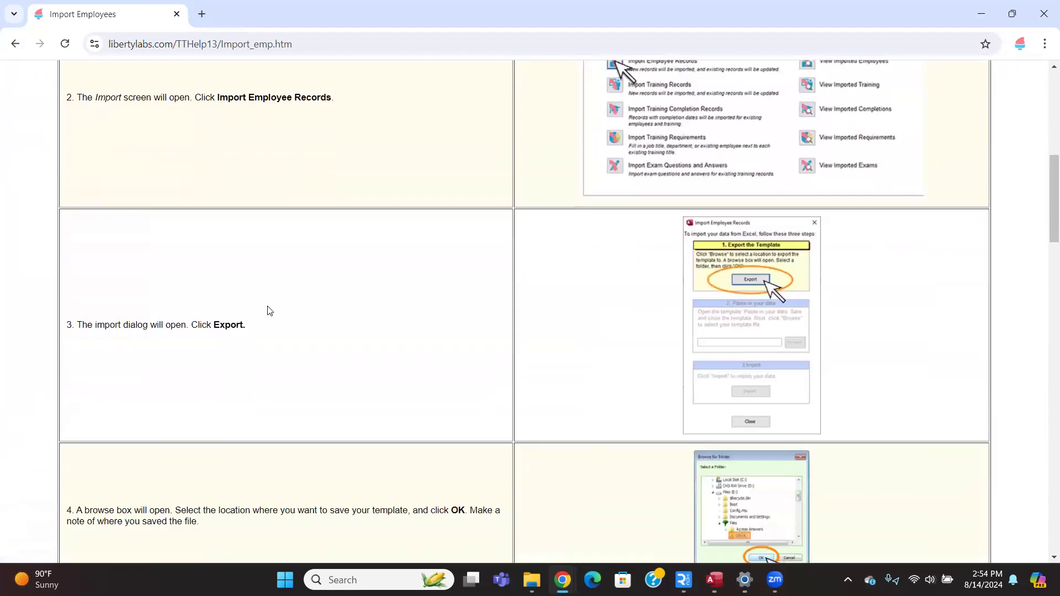
pyautogui.click(178, 15)
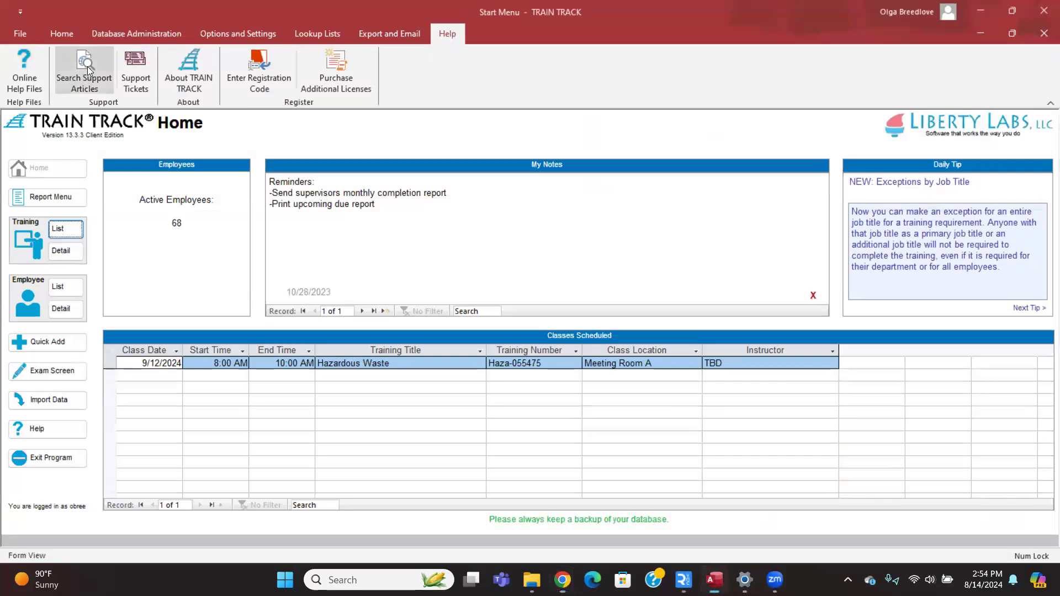
# Open the Search Support Articles page on the TRAIN TRACK Support site.
pyautogui.click(87, 66)
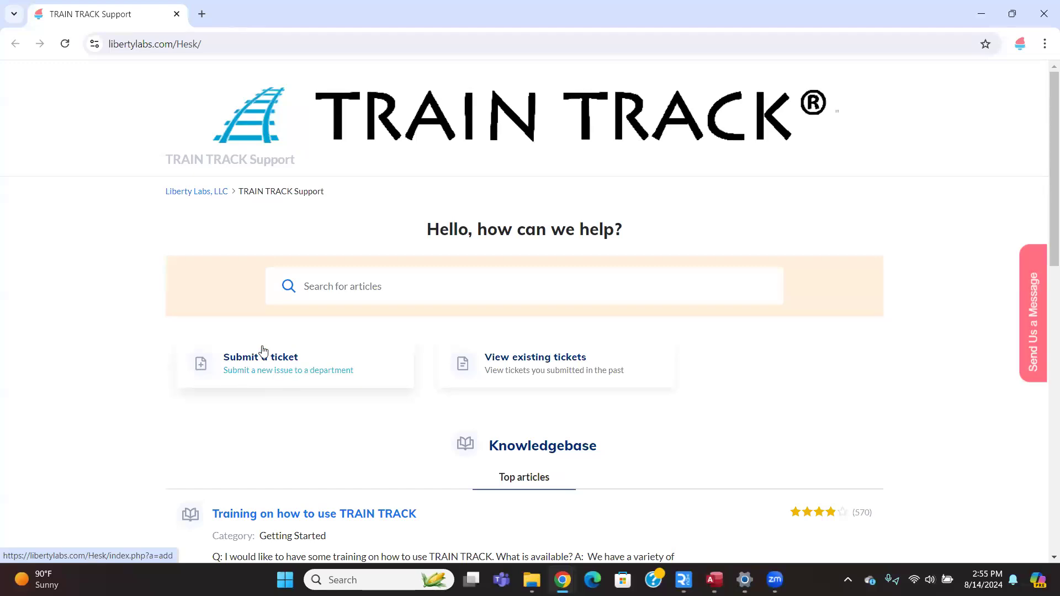
# Search the knowledgebase for 'user permissions' and open the User Permissions article.
pyautogui.click(339, 287)
pyautogui.click(366, 329)
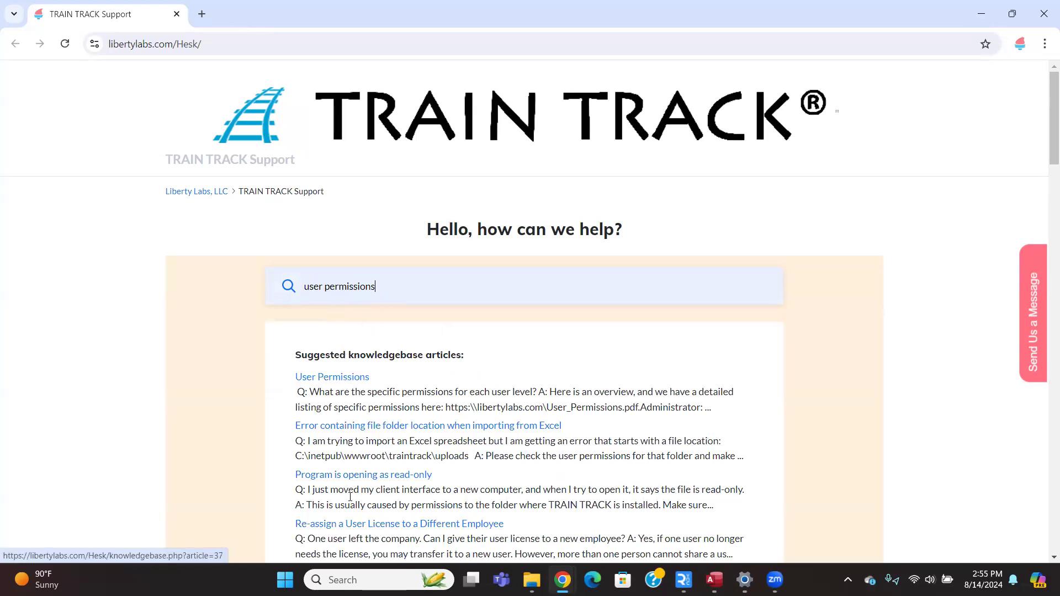
pyautogui.click(350, 378)
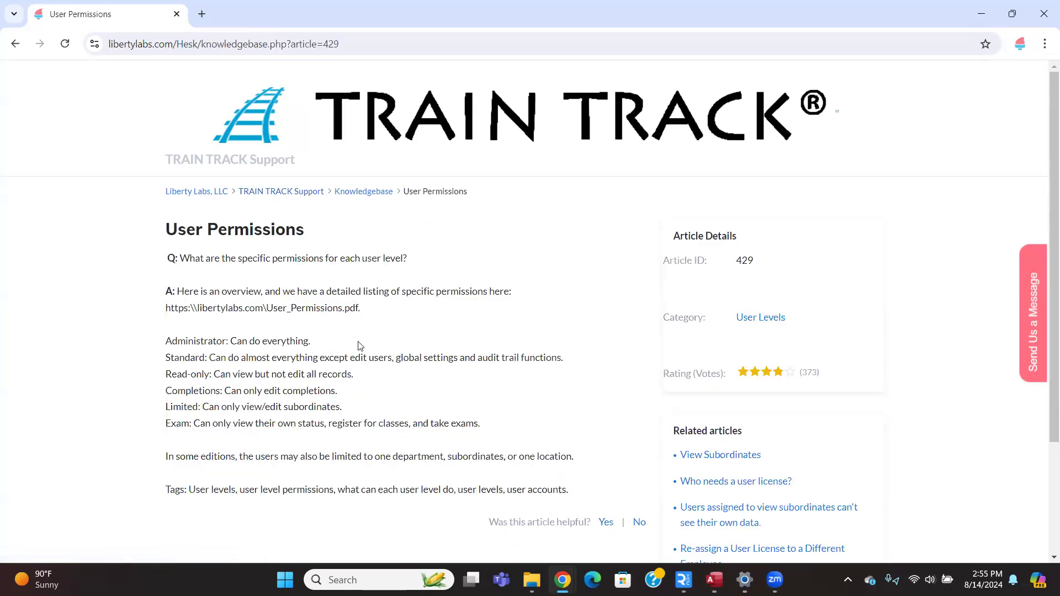
# Select the user level permissions list and copy the detailed permissions PDF link.
pyautogui.moveTo(146, 344); pyautogui.dragTo(170, 451)
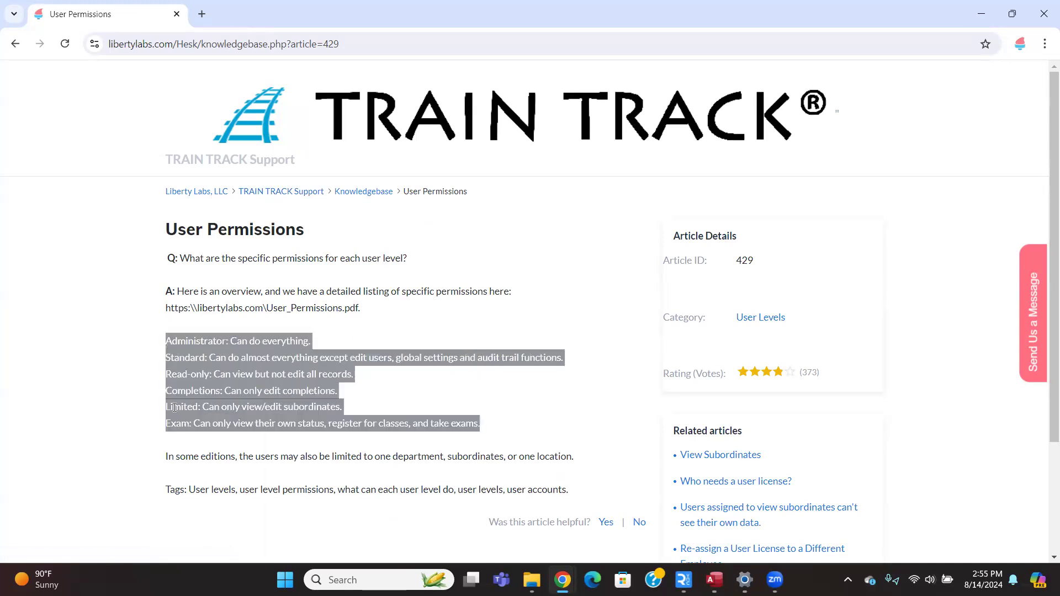
pyautogui.moveTo(157, 309); pyautogui.dragTo(360, 309)
pyautogui.hotkey('ctrl', 'c')
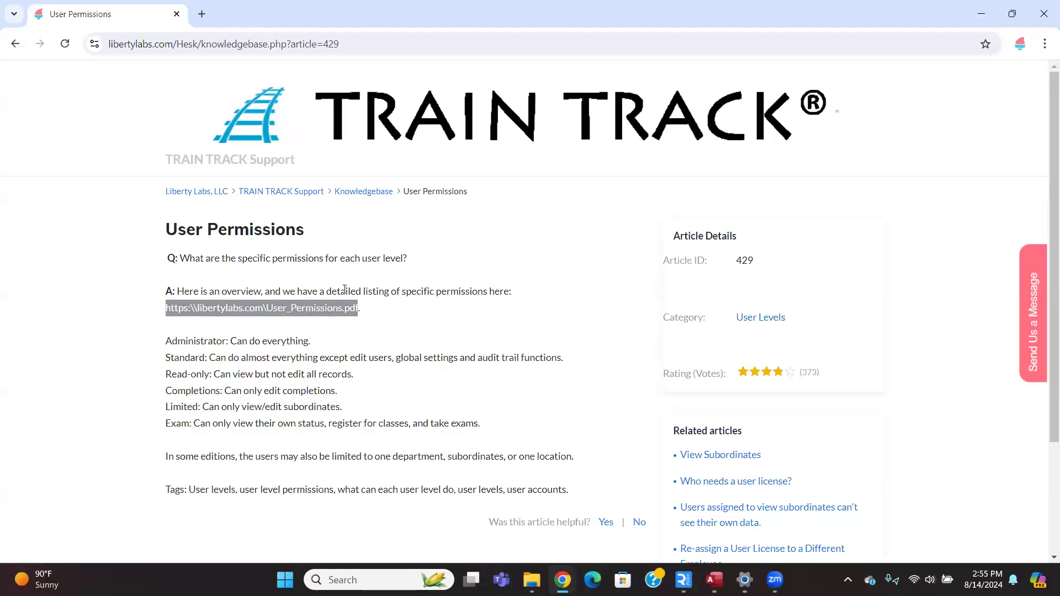
pyautogui.click(203, 17)
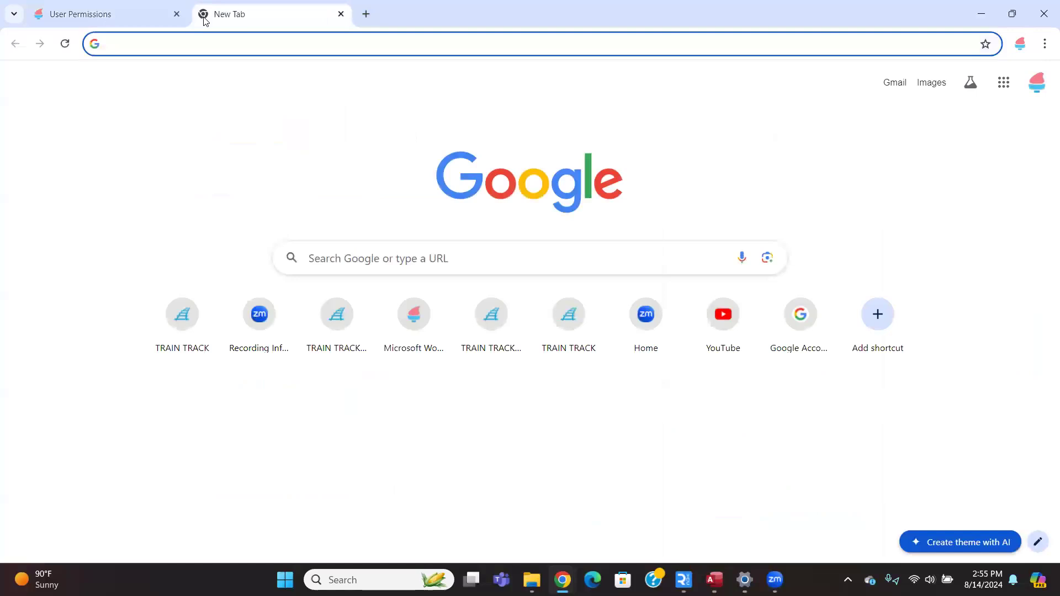
# Load the copied User_Permissions PDF link, then close both permissions tabs.
pyautogui.hotkey('ctrl', 'v')
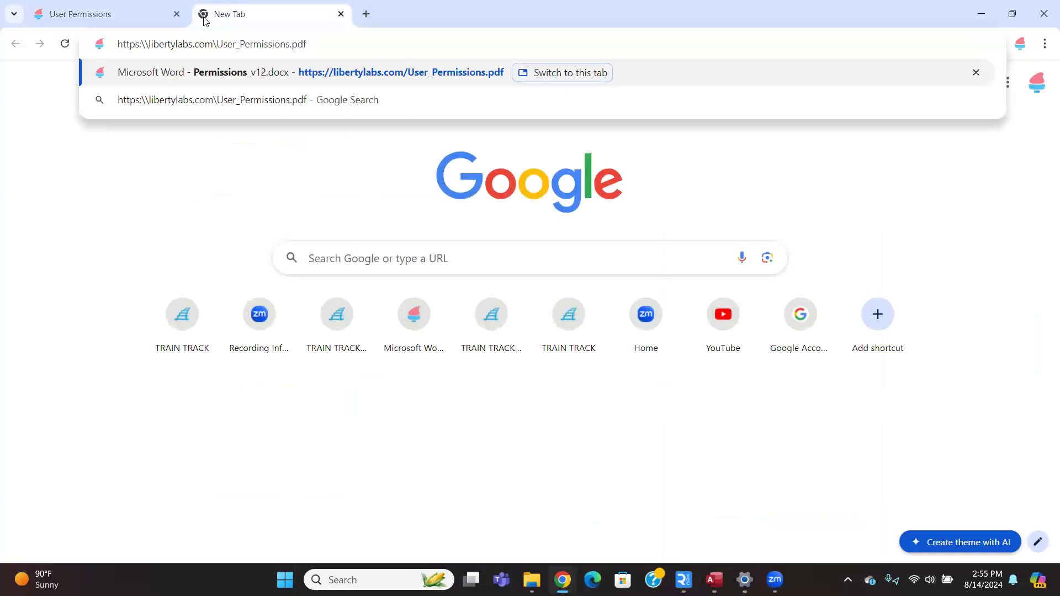
pyautogui.press('Return')
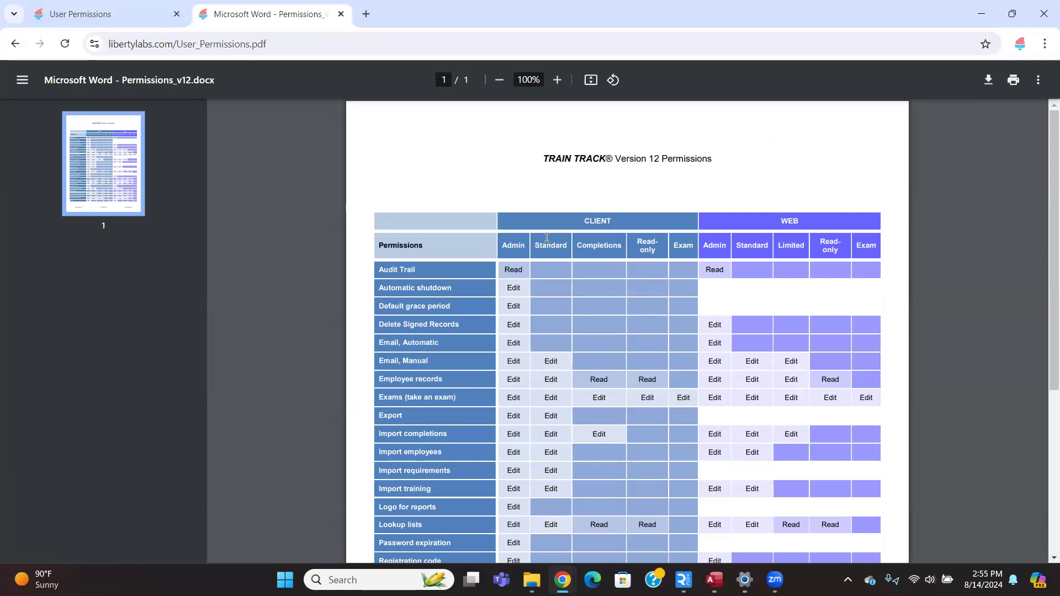
pyautogui.click(175, 14)
pyautogui.click(175, 14)
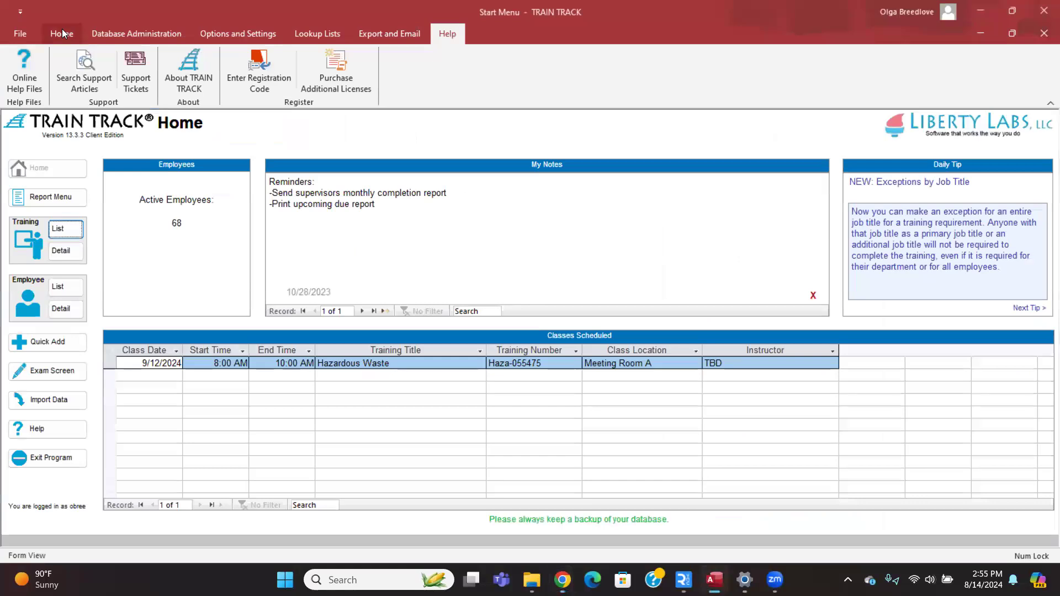
# Open the Training List of 92 active trainings and open the Module 1 record.
pyautogui.click(62, 32)
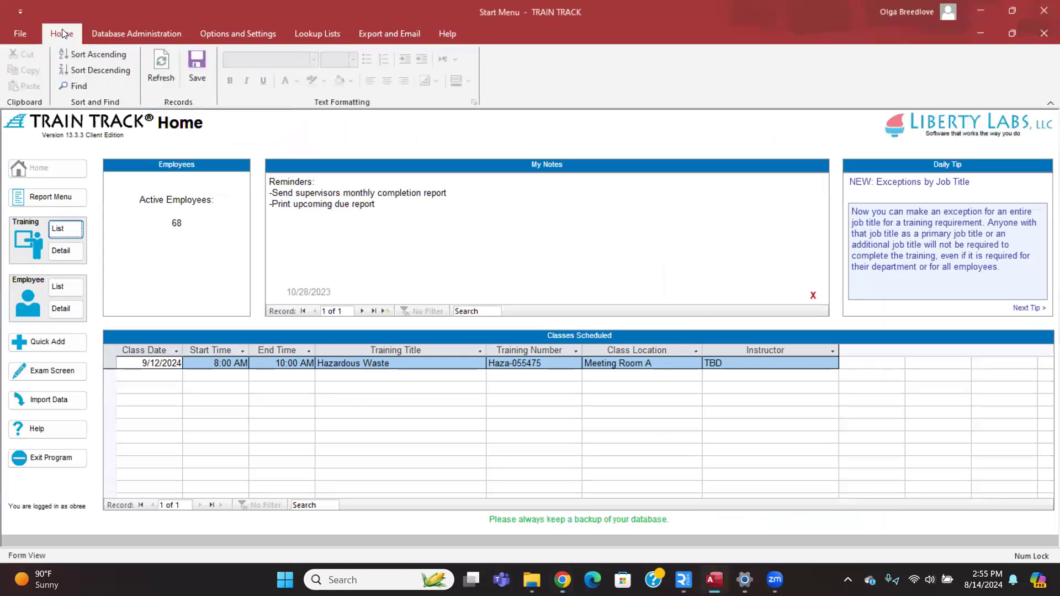
pyautogui.click(59, 238)
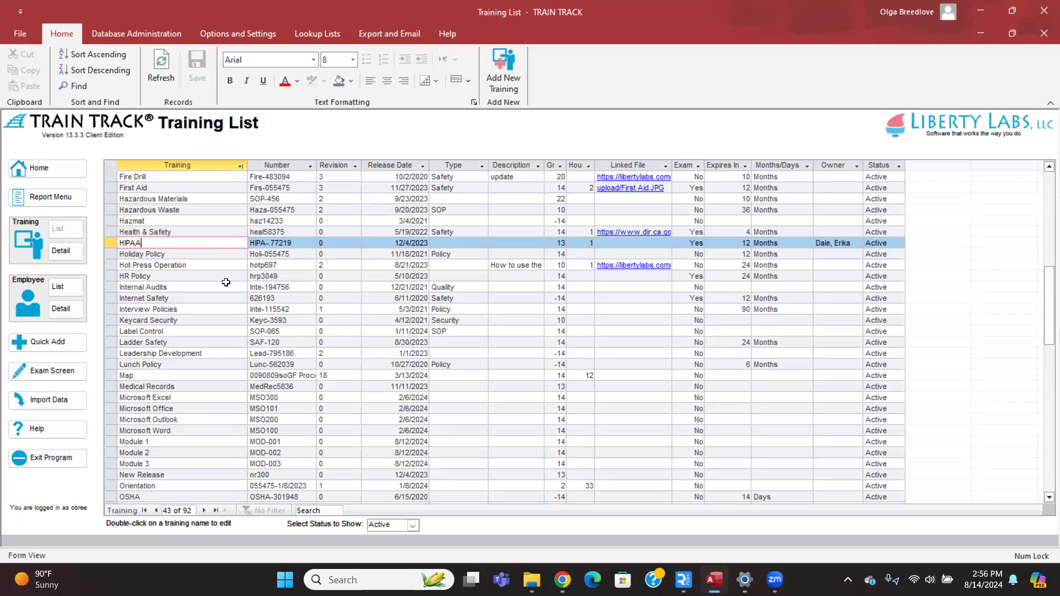
pyautogui.scroll(-1, 207, 294)
pyautogui.scroll(-1, 207, 294)
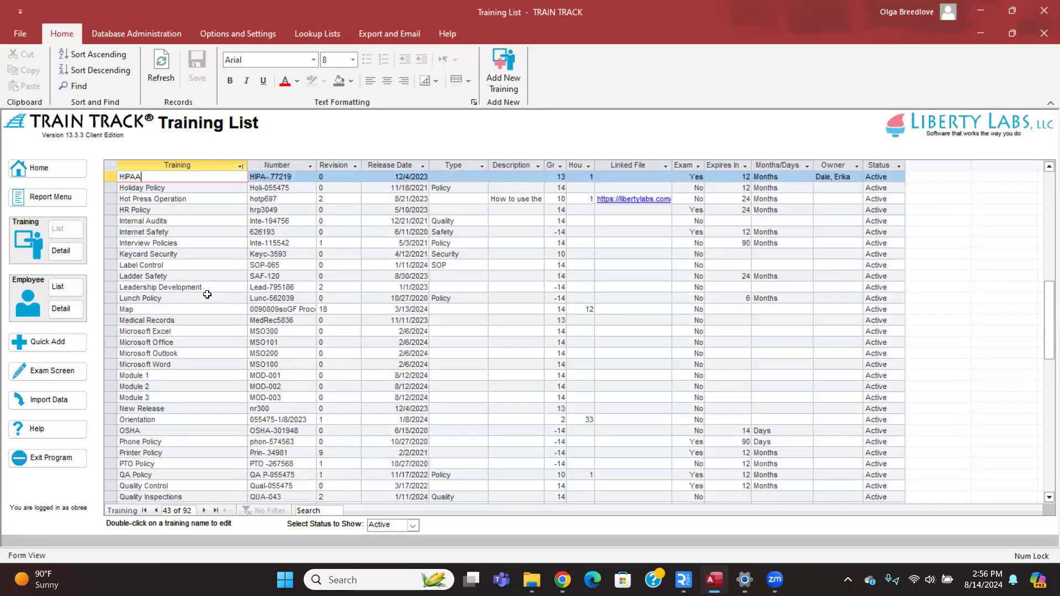
pyautogui.doubleClick(148, 374)
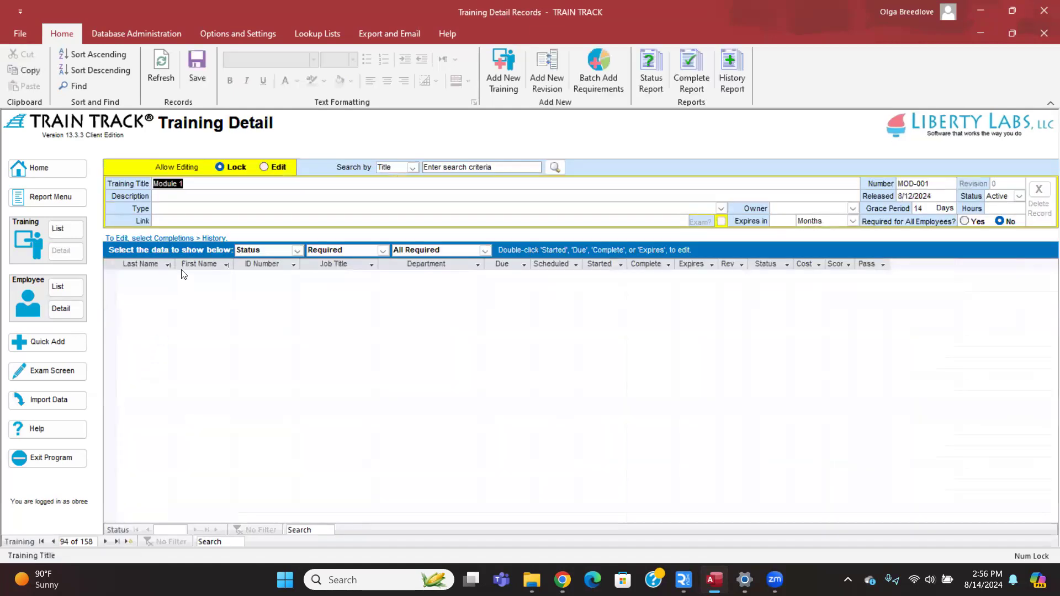
# Set Module 1's displayed data to Requirements, Groups, then Series.
pyautogui.click(199, 185)
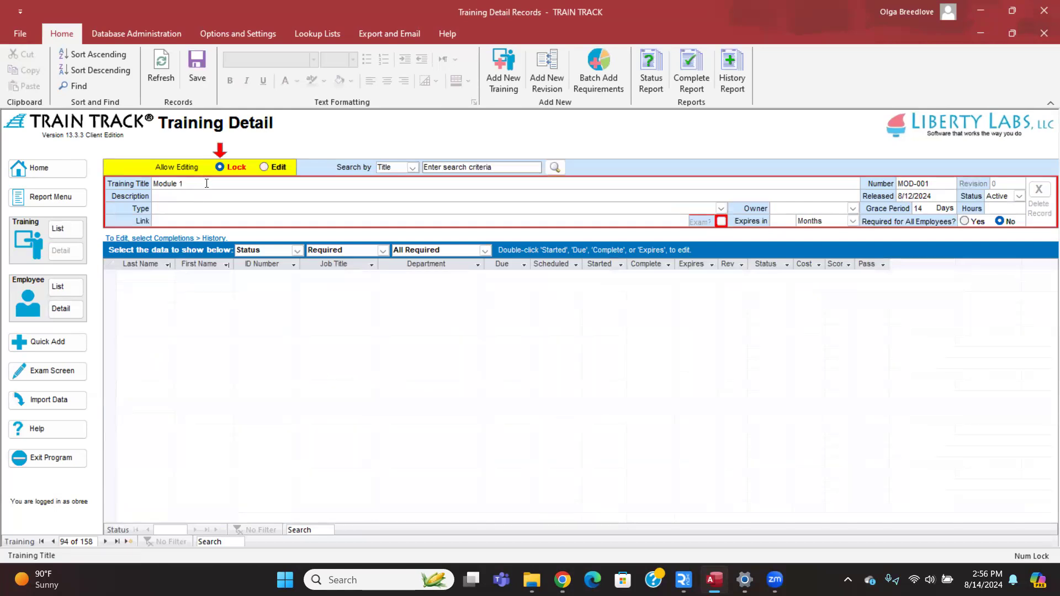
pyautogui.click(297, 251)
pyautogui.click(265, 304)
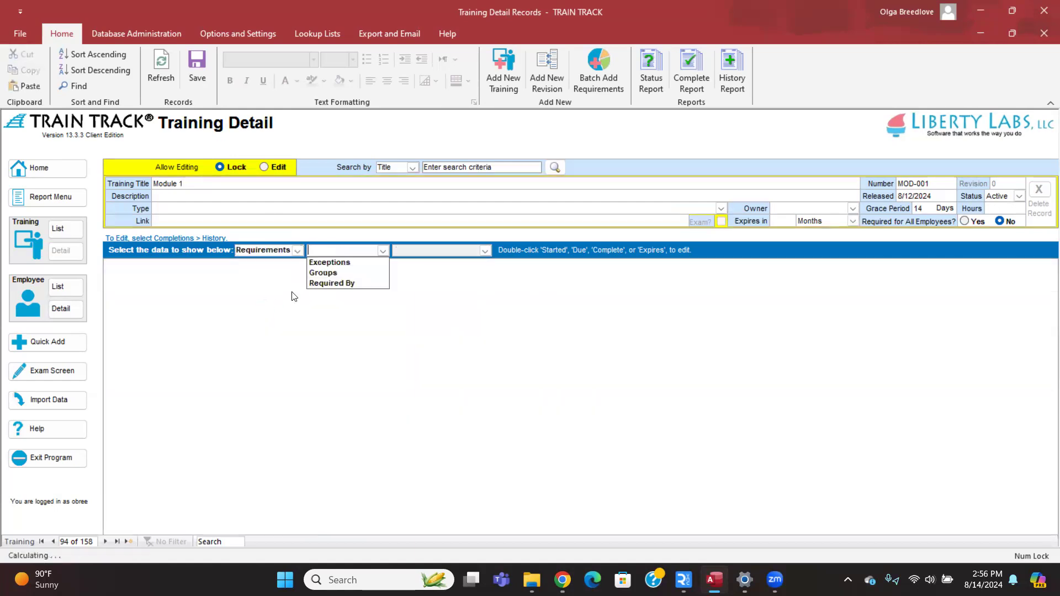
pyautogui.click(323, 273)
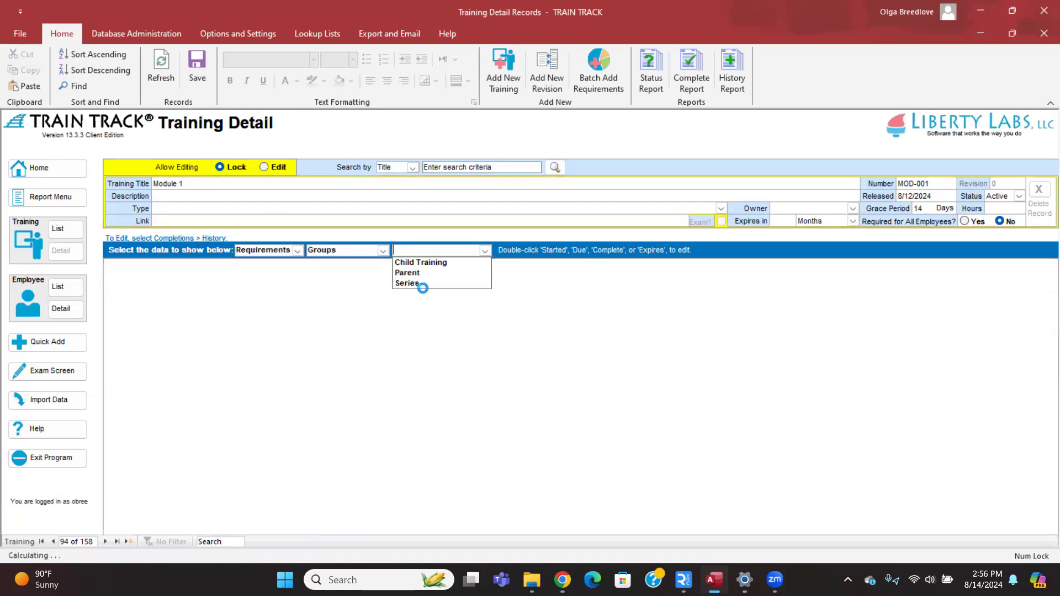
pyautogui.click(419, 284)
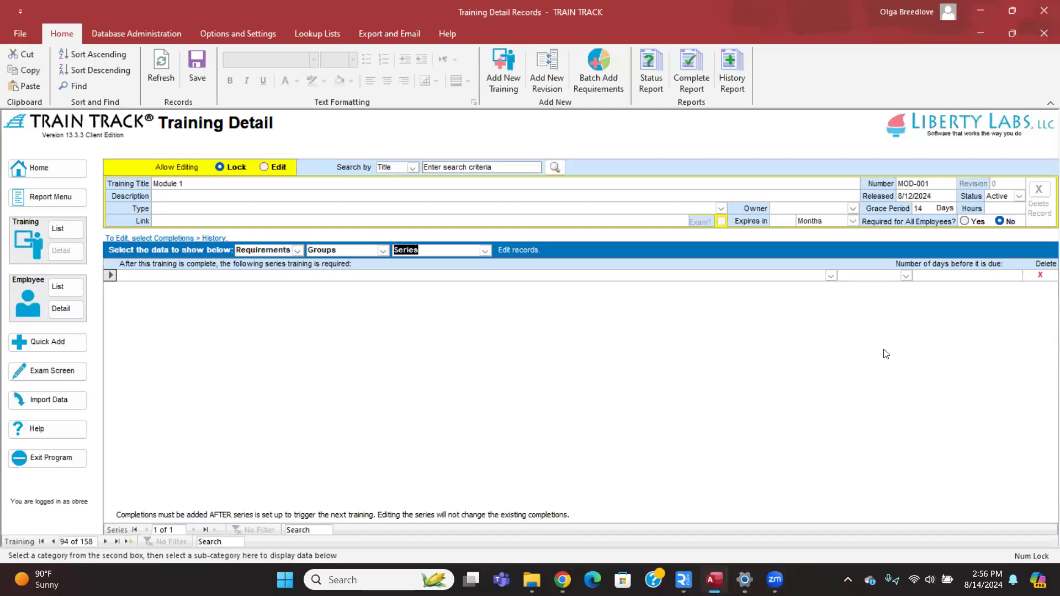
# Add Module 2 (MOD-002) as Module 1's series training, due 3 days after completion.
pyautogui.click(831, 275)
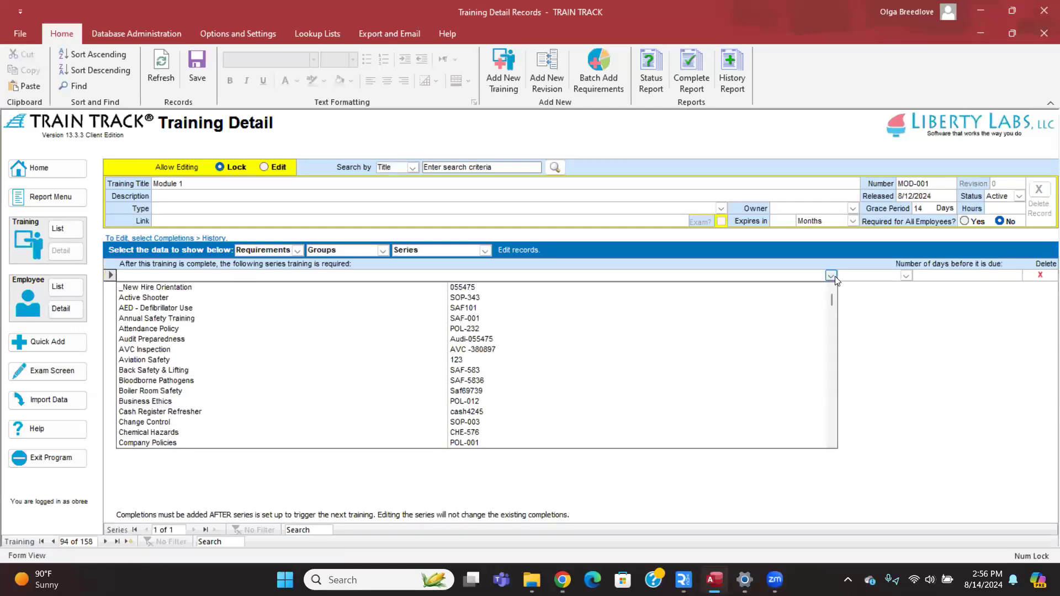
pyautogui.write('module 2')
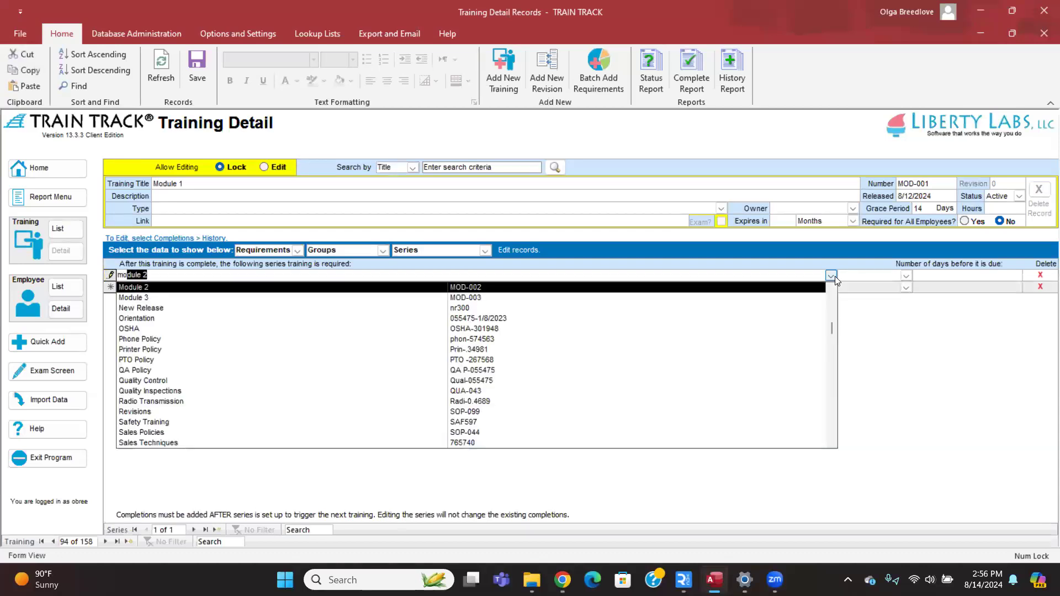
pyautogui.press('Tab')
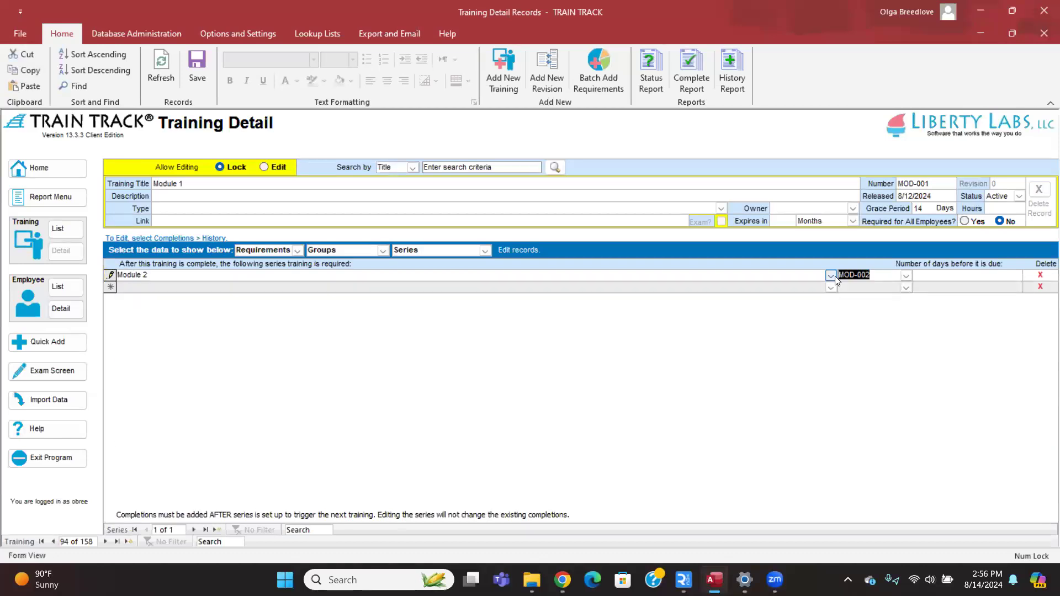
pyautogui.click(945, 276)
pyautogui.press('Return')
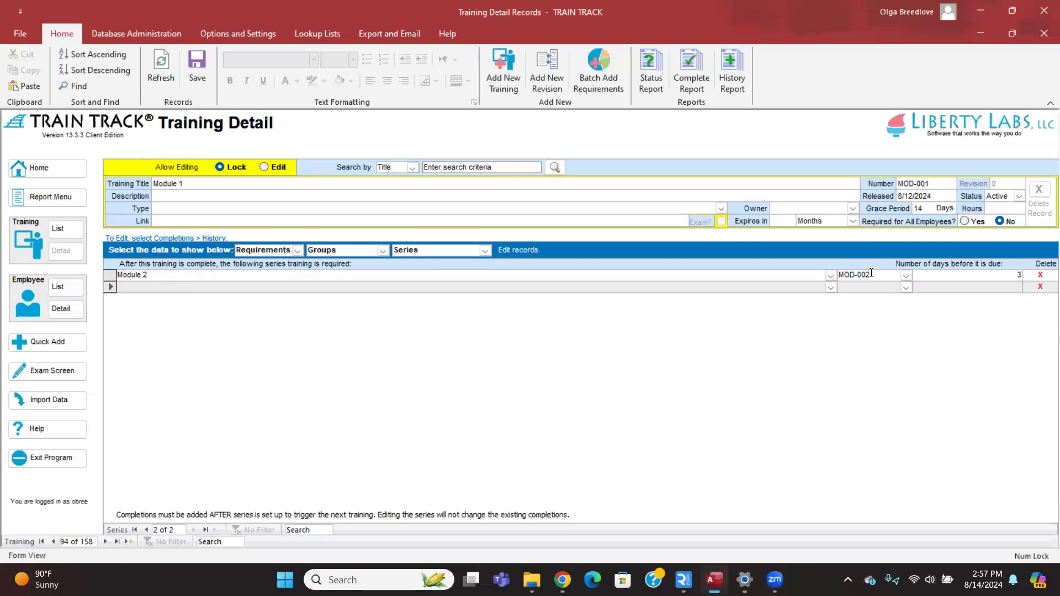
pyautogui.click(830, 287)
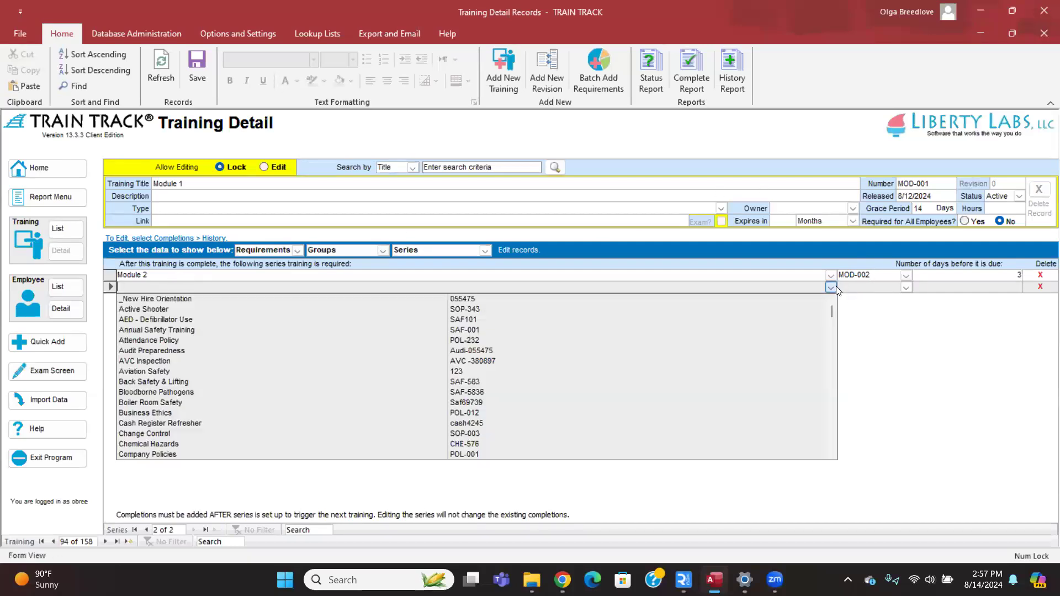
pyautogui.click(834, 286)
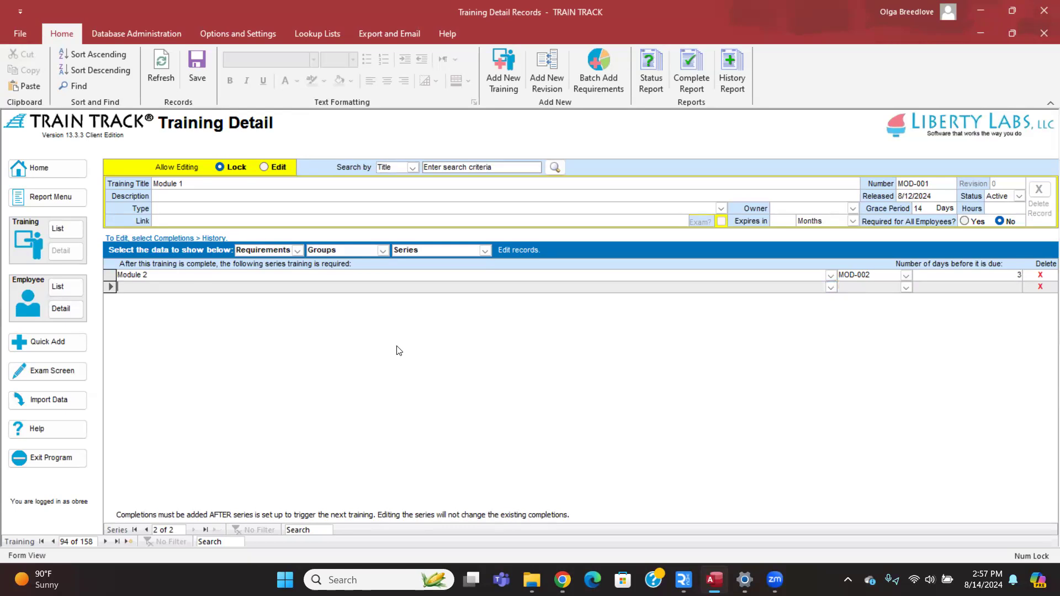
# Open the Module 2 record from the series grid and drop down its series training list.
pyautogui.doubleClick(148, 275)
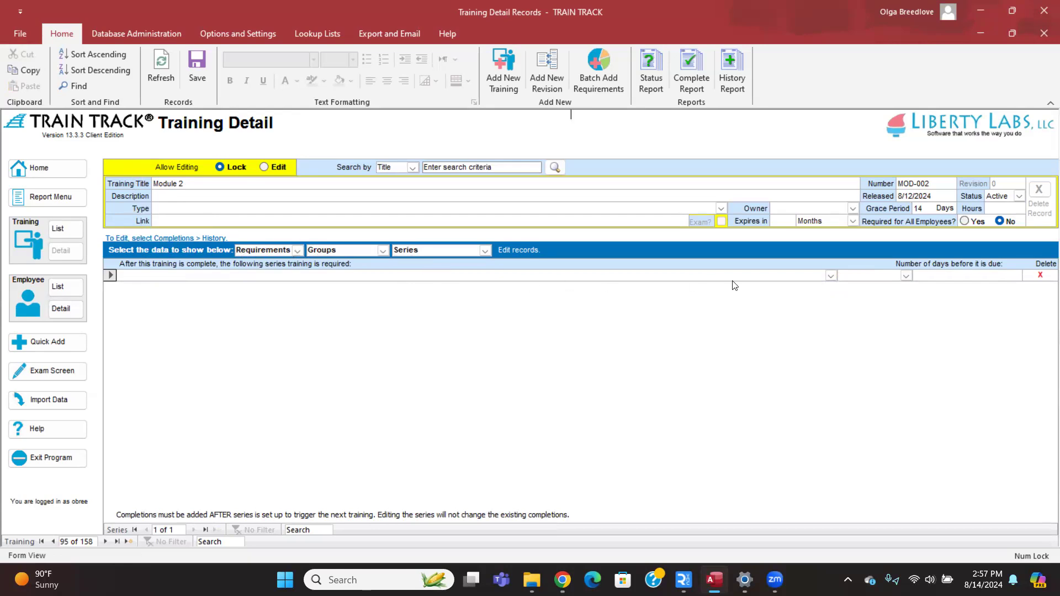
pyautogui.click(831, 276)
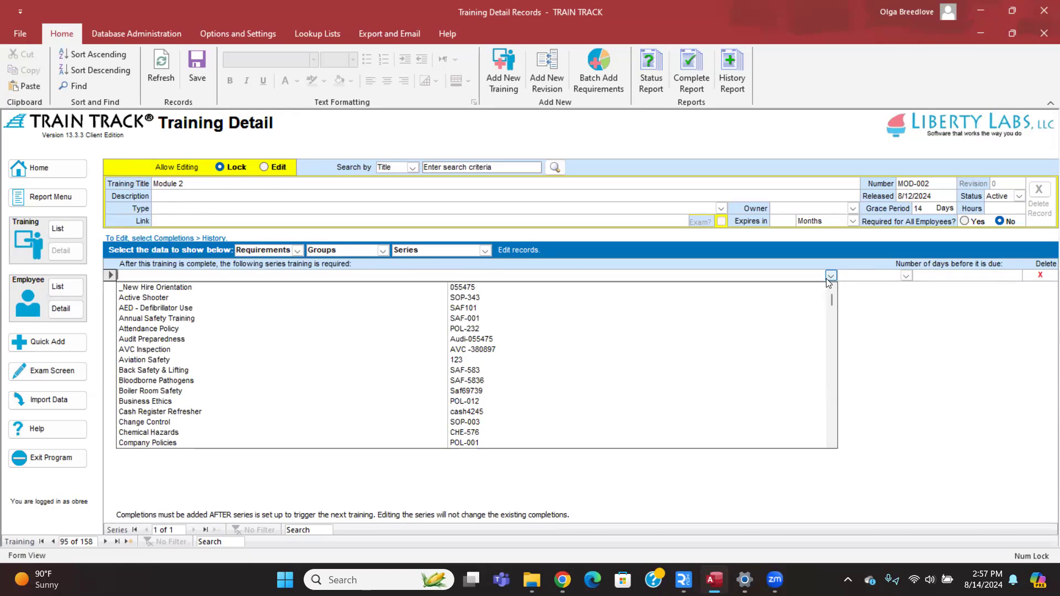
# Choose Module 3 (MOD-003) as Module 2's series training, due in 3 days.
pyautogui.write('module 2')
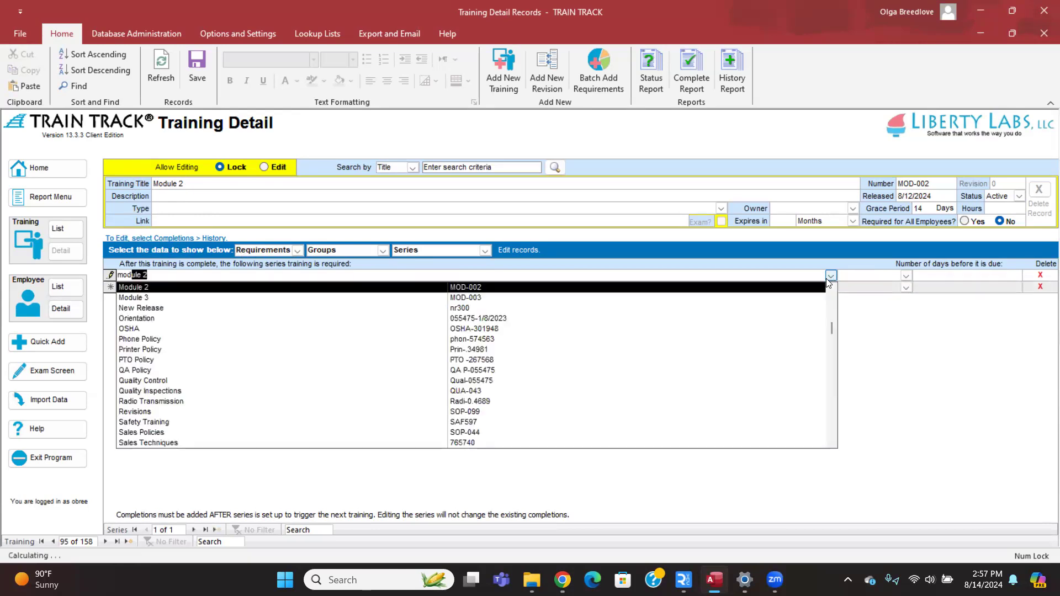
pyautogui.press('Down')
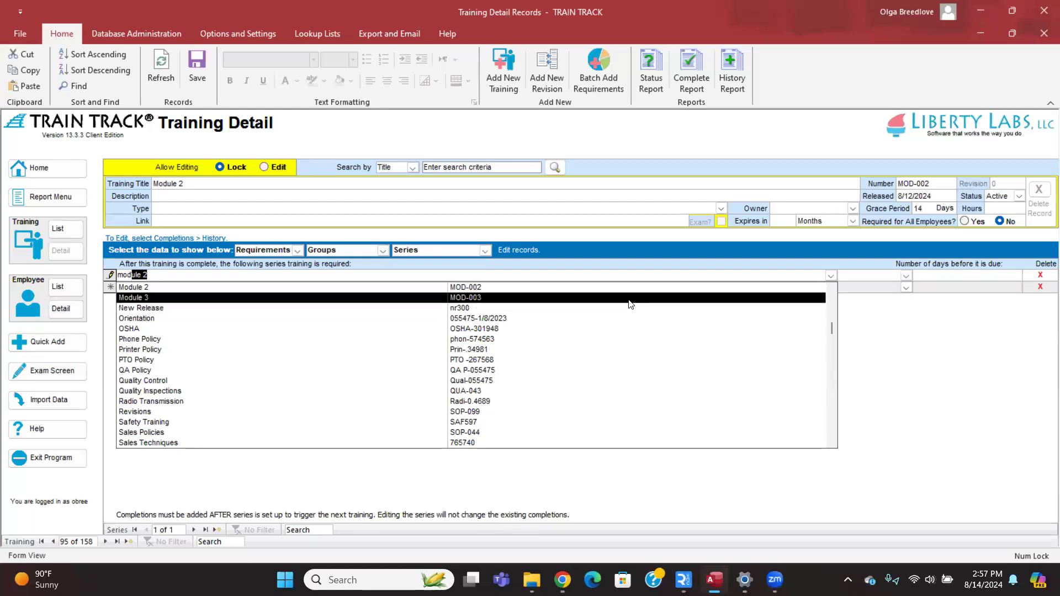
pyautogui.press('Return')
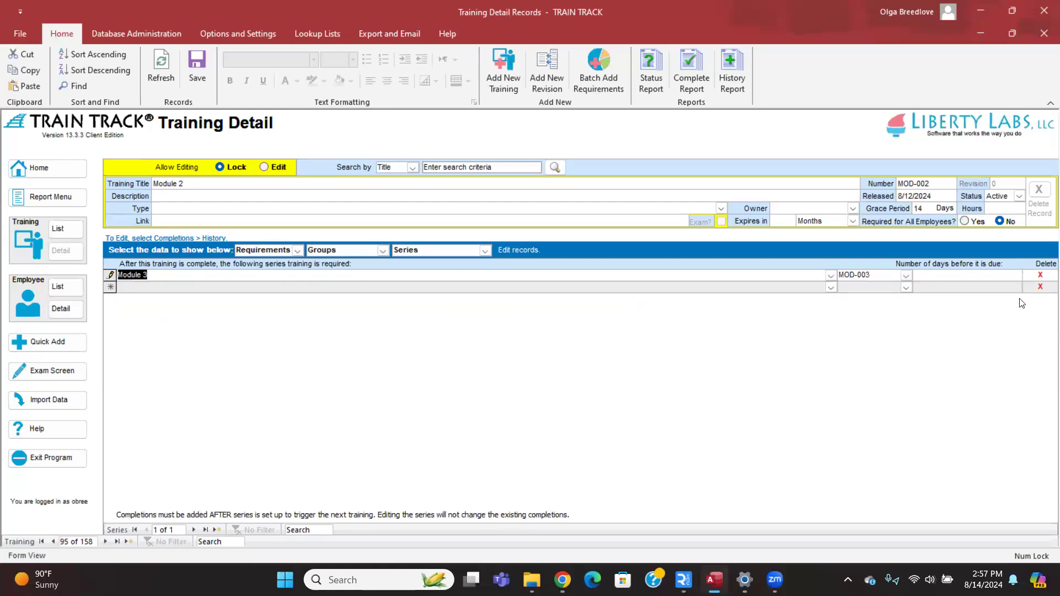
pyautogui.click(959, 275)
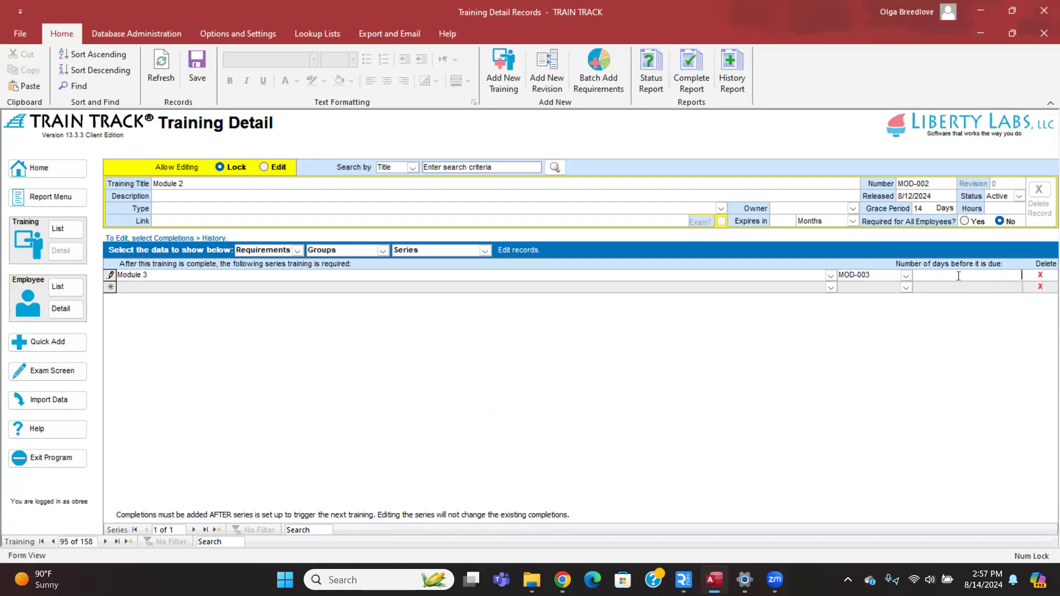
pyautogui.write('3')
pyautogui.click(943, 287)
# Reopen the Module 1 (MOD-001) training and show its Required By requirements.
pyautogui.click(69, 237)
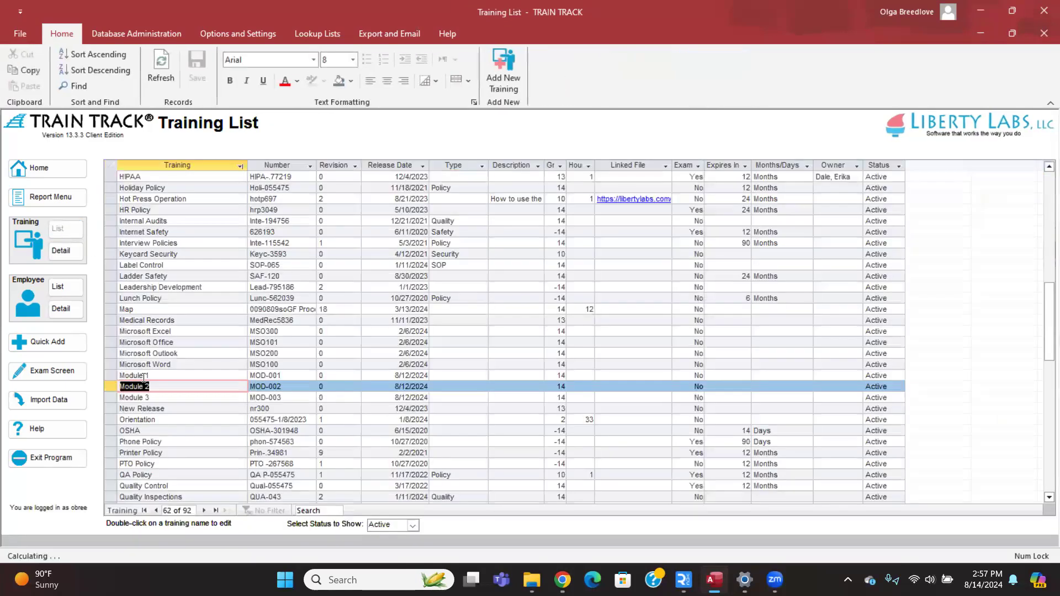
pyautogui.doubleClick(141, 375)
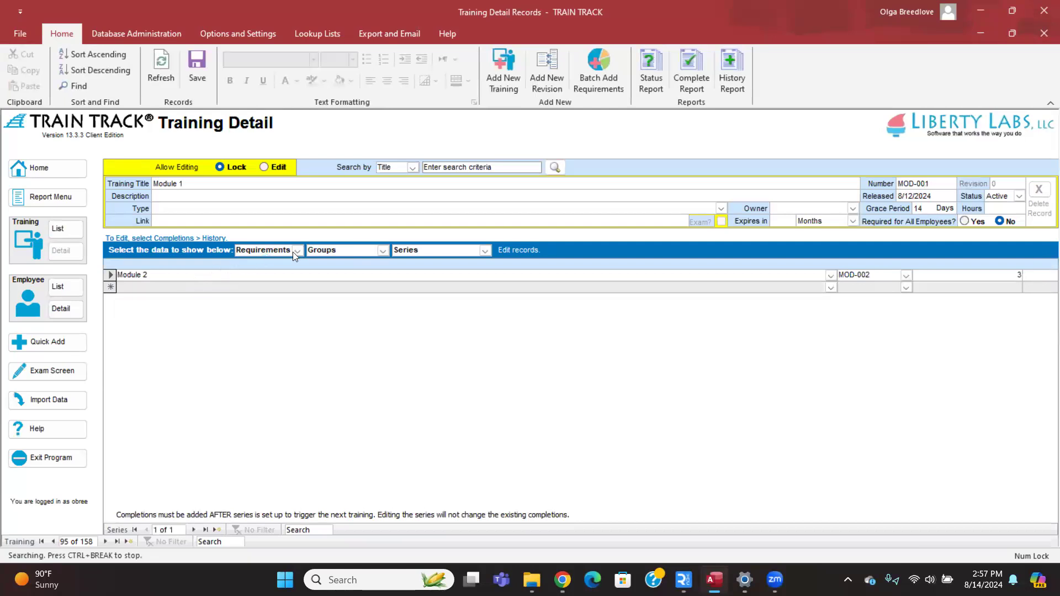
pyautogui.click(382, 251)
pyautogui.click(364, 283)
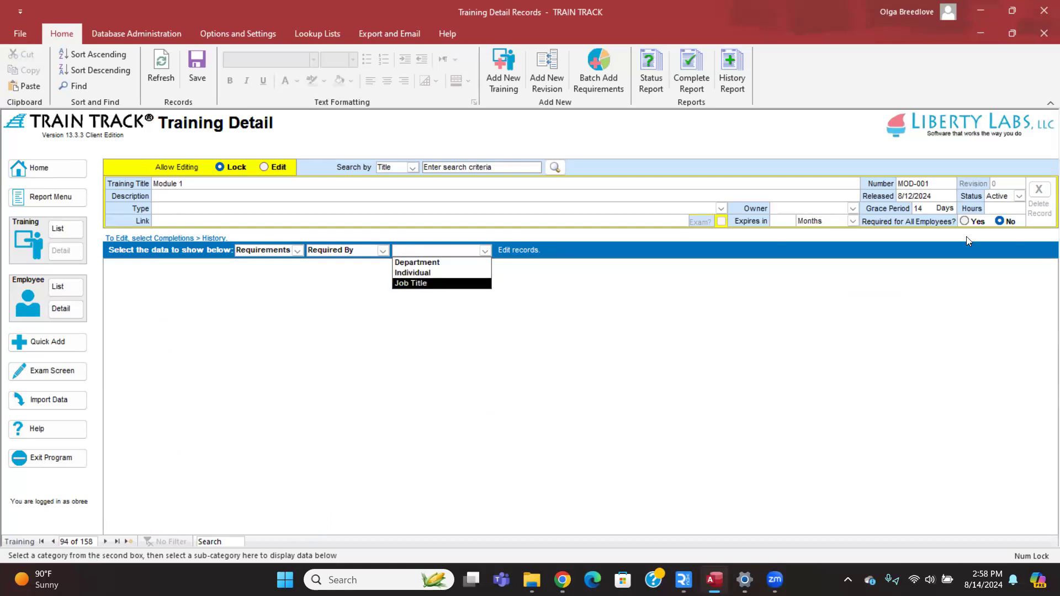
pyautogui.click(966, 221)
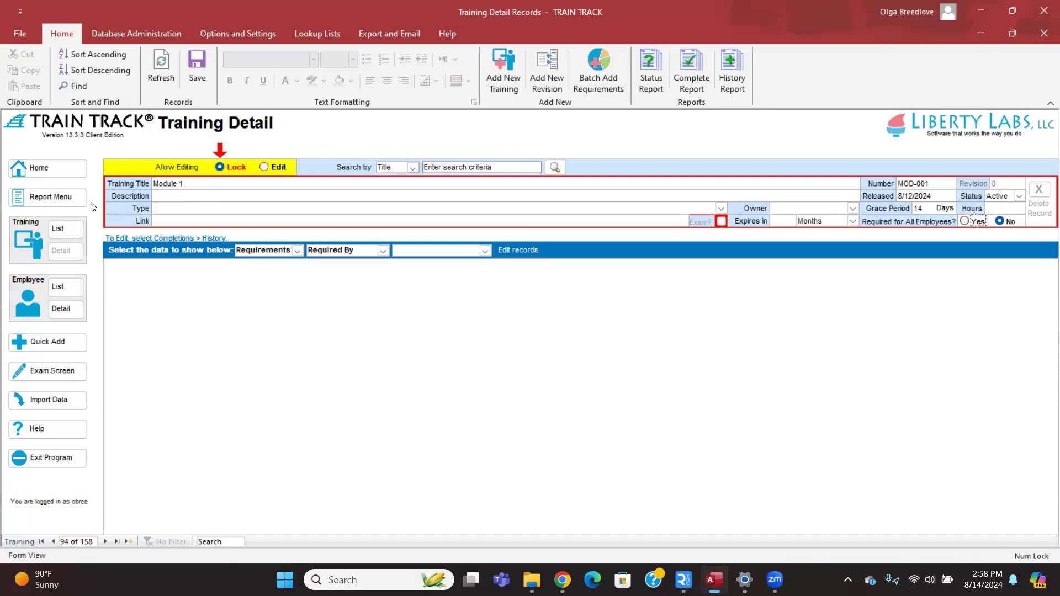
# Open the CPR (CPR101) training and show its Groups > Series requirements table.
pyautogui.click(62, 229)
pyautogui.scroll(10, 162, 277)
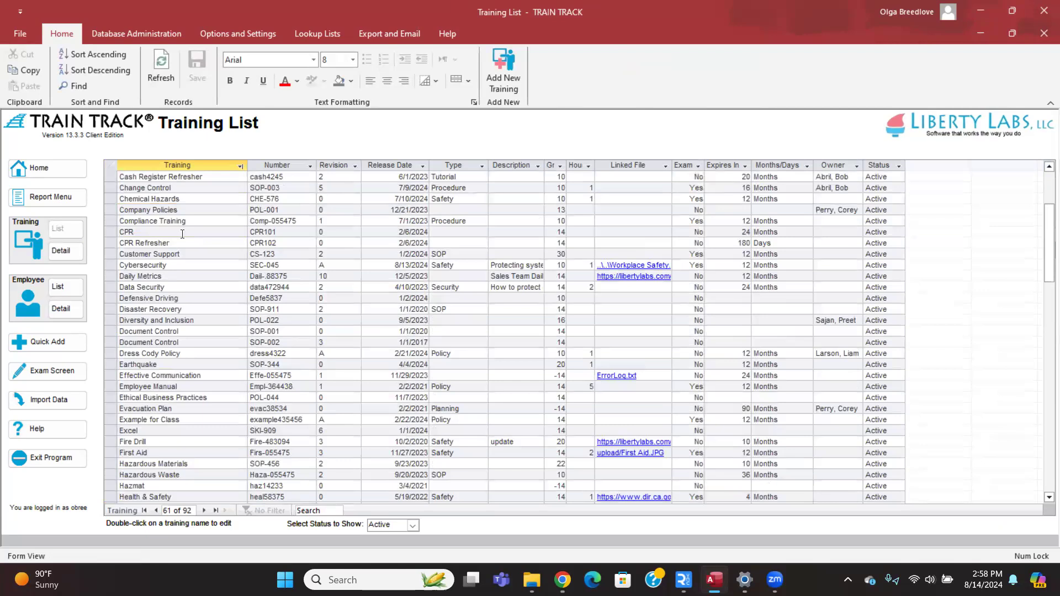
pyautogui.doubleClick(174, 232)
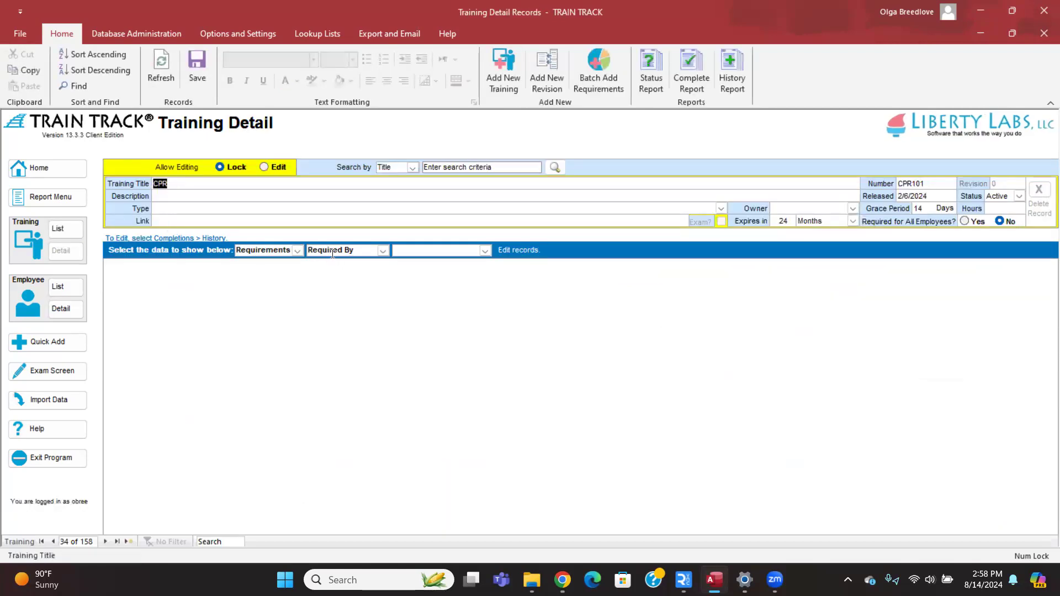
pyautogui.click(383, 250)
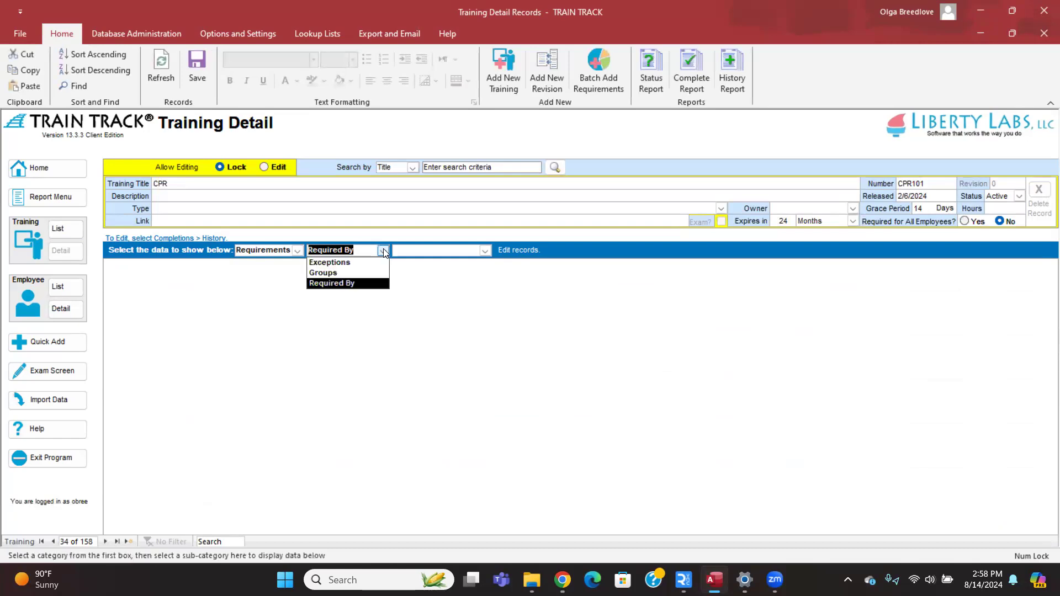
pyautogui.click(358, 273)
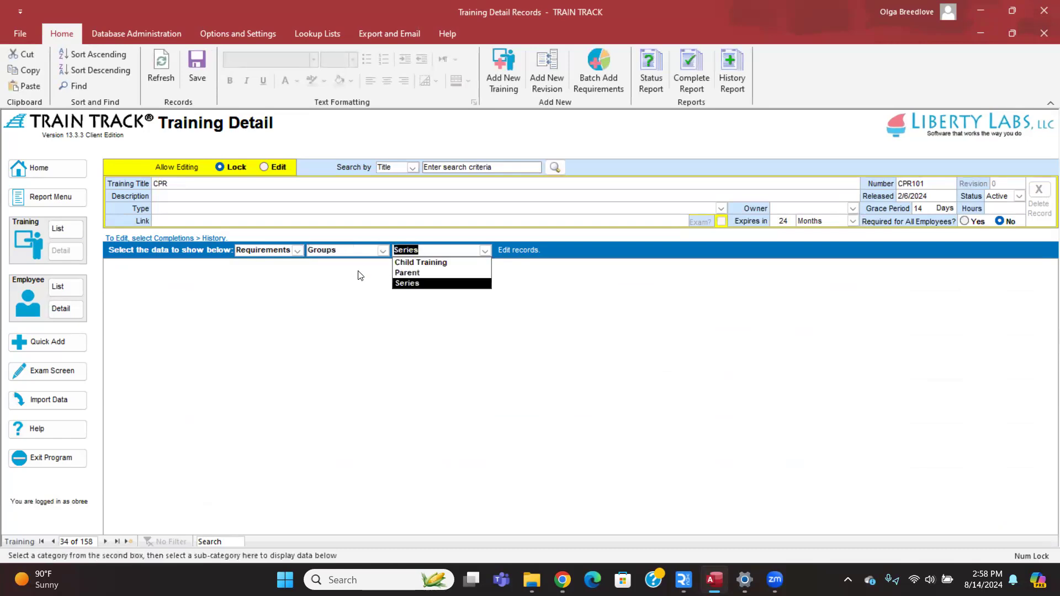
pyautogui.click(409, 282)
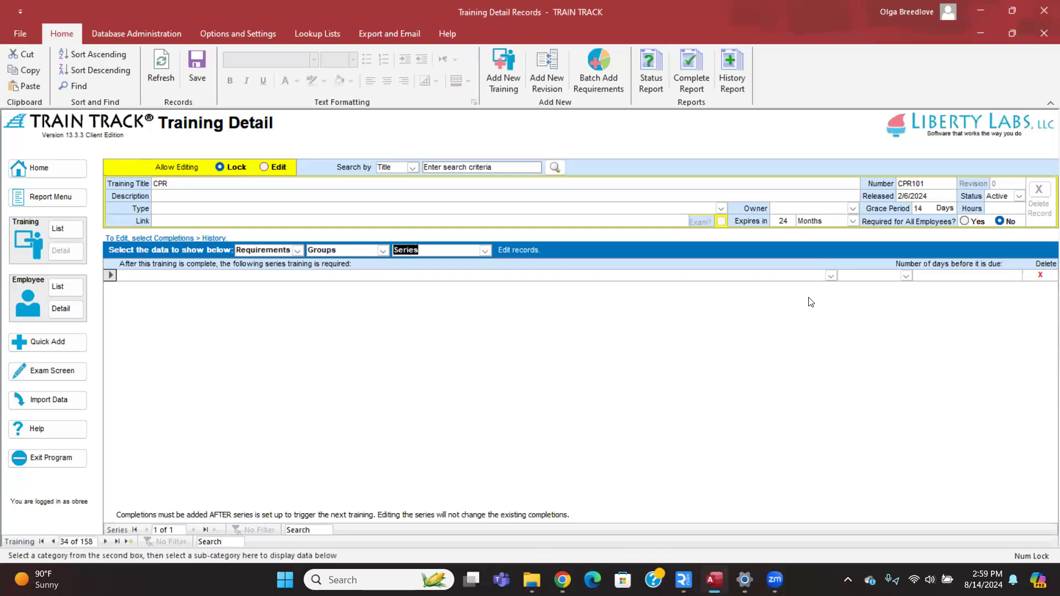
# Pick CPR Refresher as CPR's series follow-up and enter 180 days before due.
pyautogui.click(830, 276)
pyautogui.scroll(-1, 510, 369)
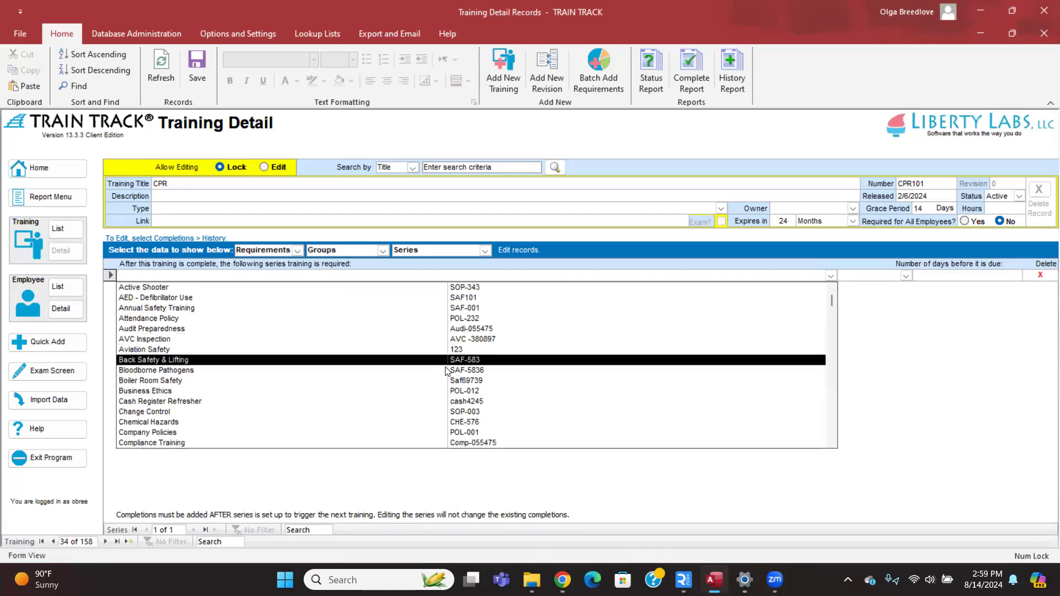
pyautogui.scroll(-1, 364, 368)
pyautogui.scroll(-1, 364, 369)
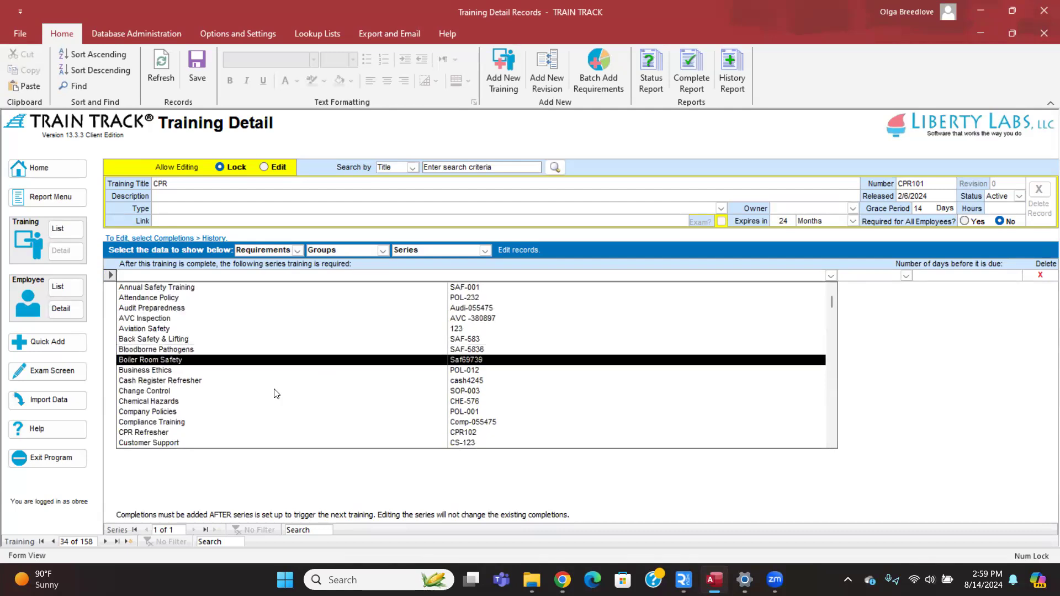
pyautogui.click(276, 432)
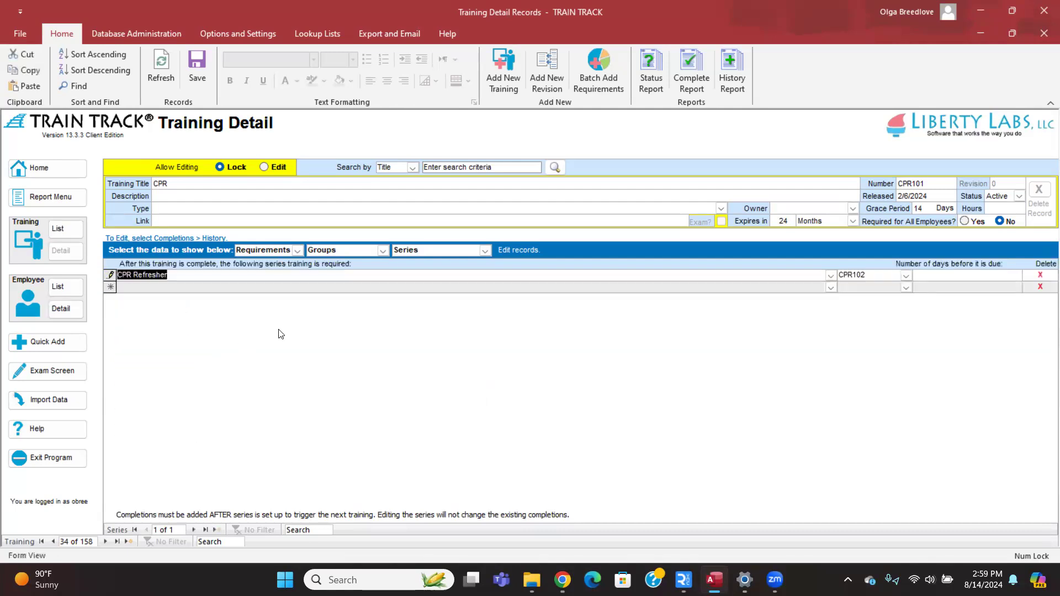
pyautogui.click(945, 274)
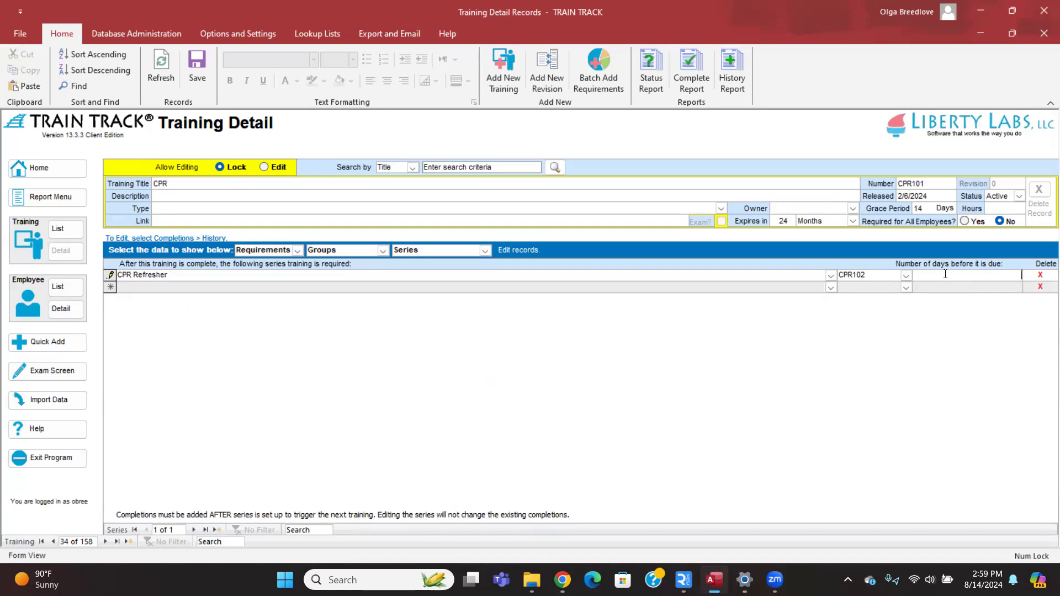
pyautogui.write('180')
pyautogui.moveTo(995, 274); pyautogui.dragTo(1024, 275)
pyautogui.click(1005, 275)
# Delete the Back Safety & Lifting series row from CPR Refresher (CPR102).
pyautogui.doubleClick(191, 274)
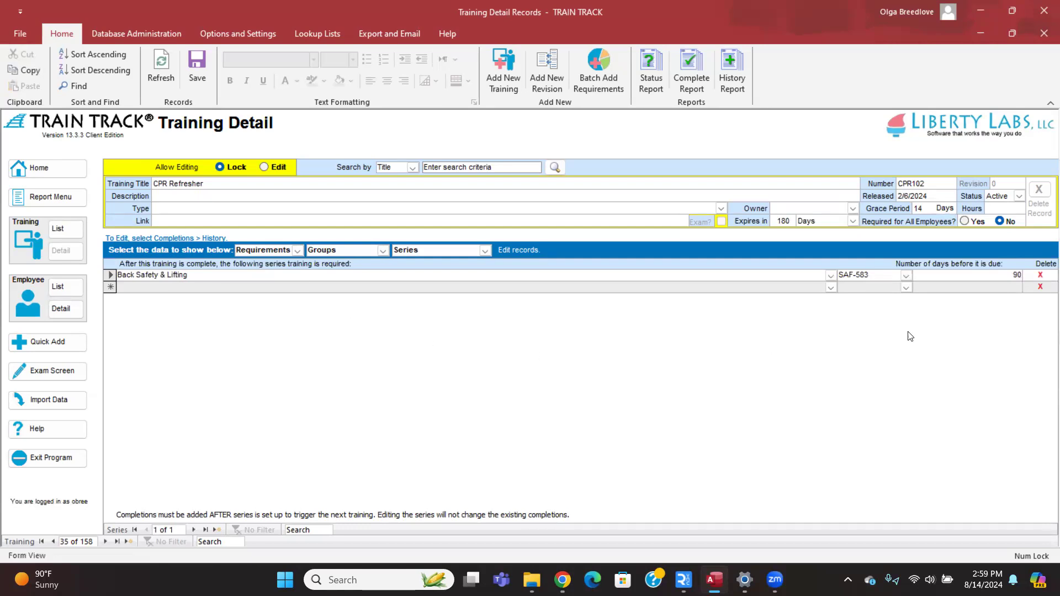
pyautogui.click(1040, 275)
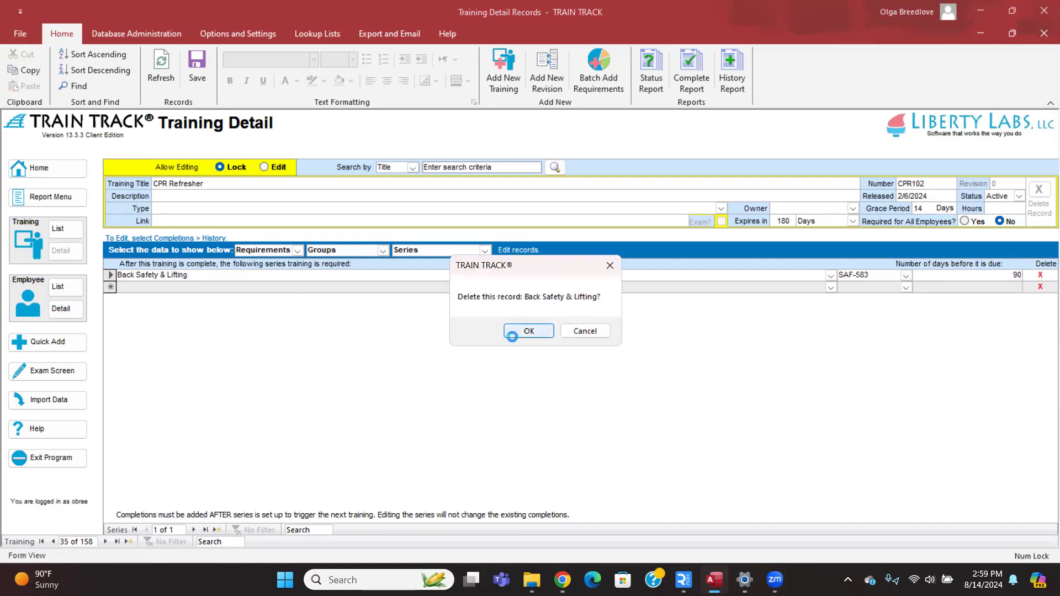
pyautogui.click(533, 331)
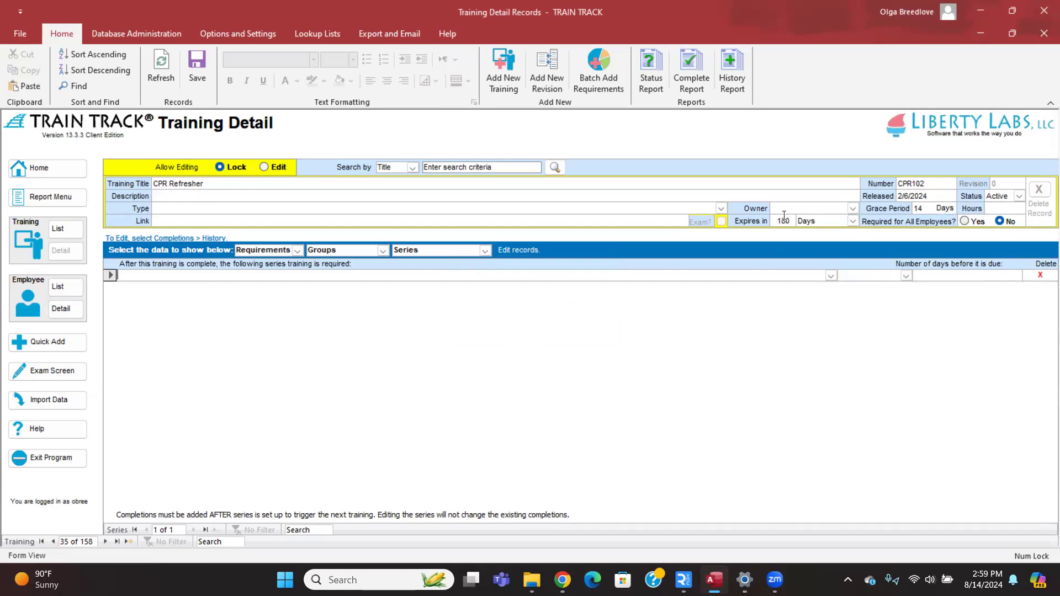
pyautogui.moveTo(775, 222); pyautogui.dragTo(798, 219)
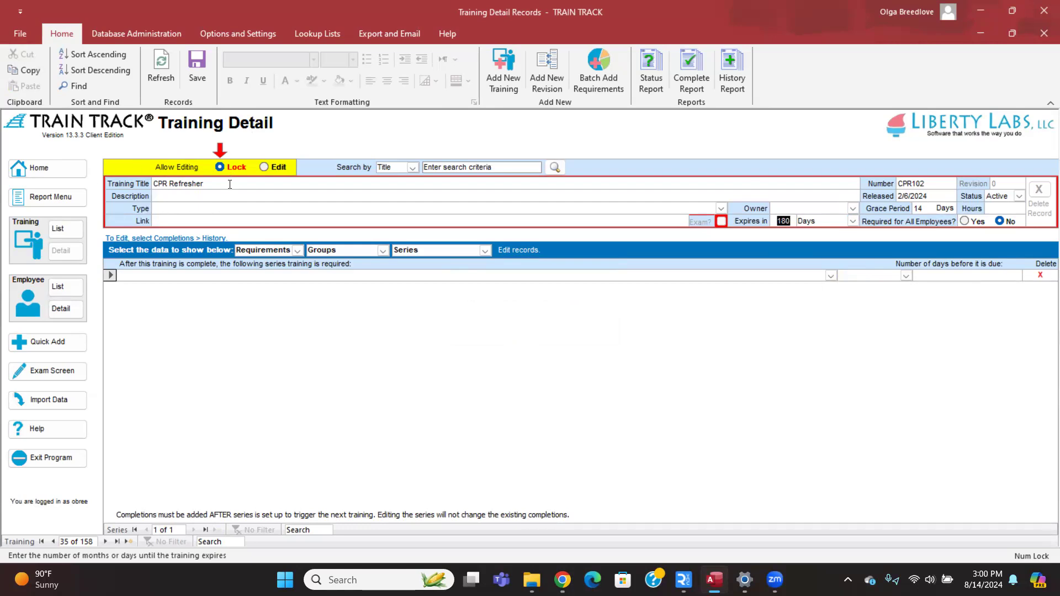
# Open the CPR (CPR101) training detail from the Training List.
pyautogui.click(782, 218)
pyautogui.click(65, 228)
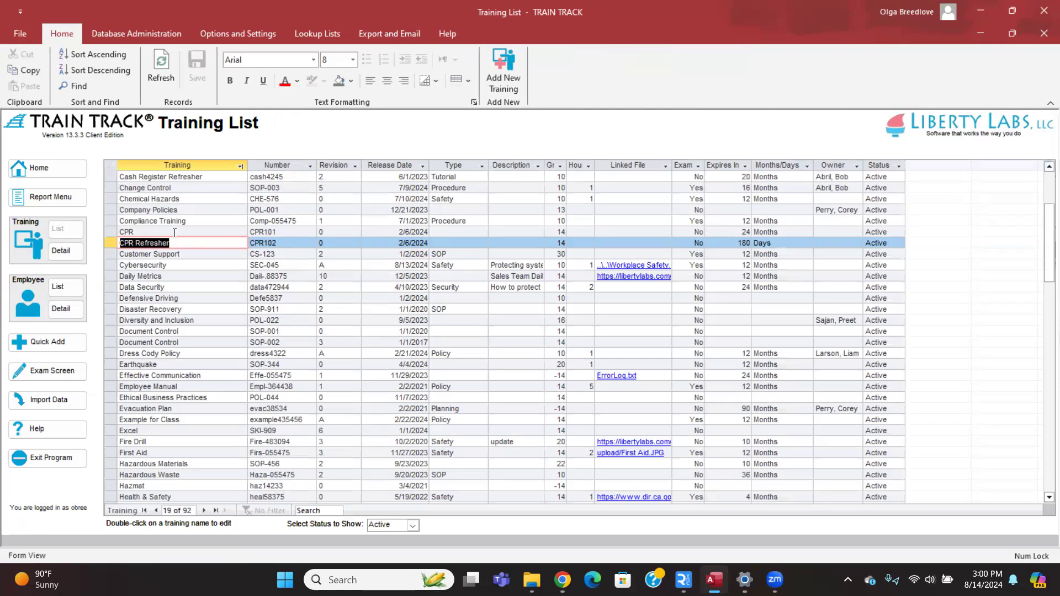
pyautogui.click(174, 232)
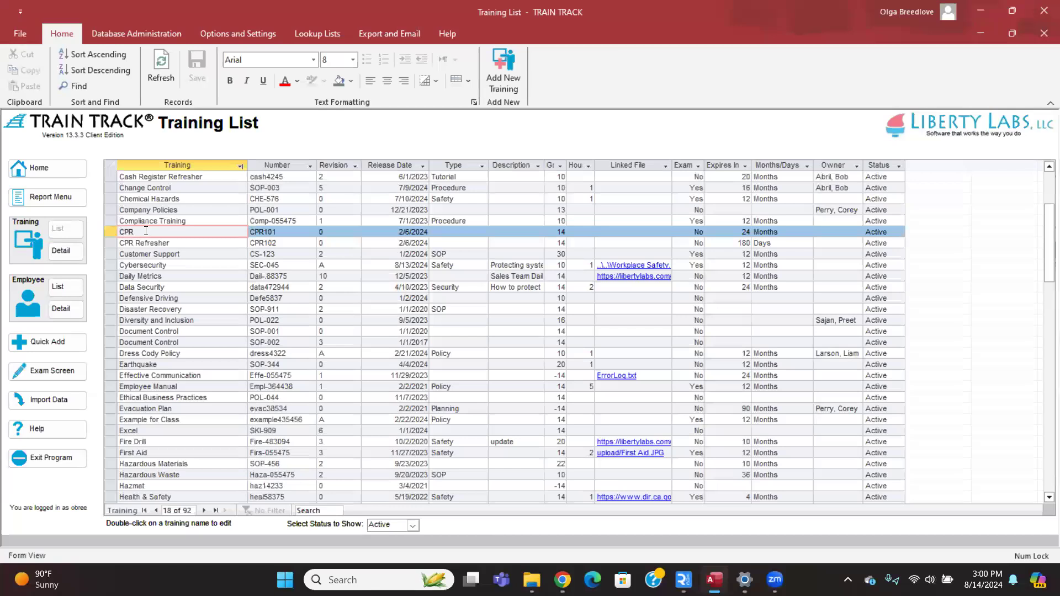
pyautogui.doubleClick(146, 232)
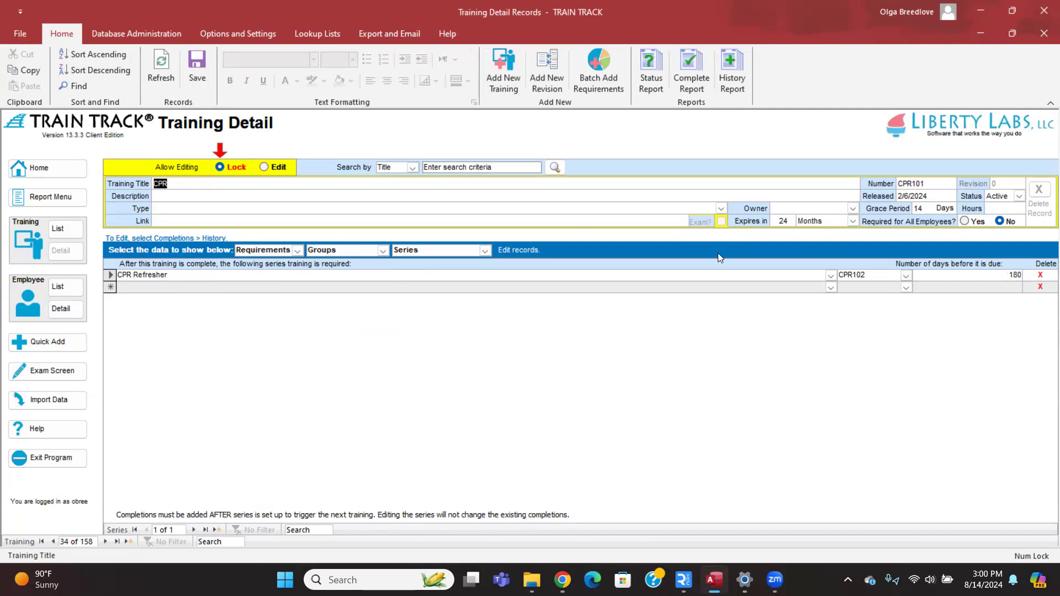
# Change CPR Refresher's due interval after CPR from 180 days to 1 day.
pyautogui.doubleClick(1015, 278)
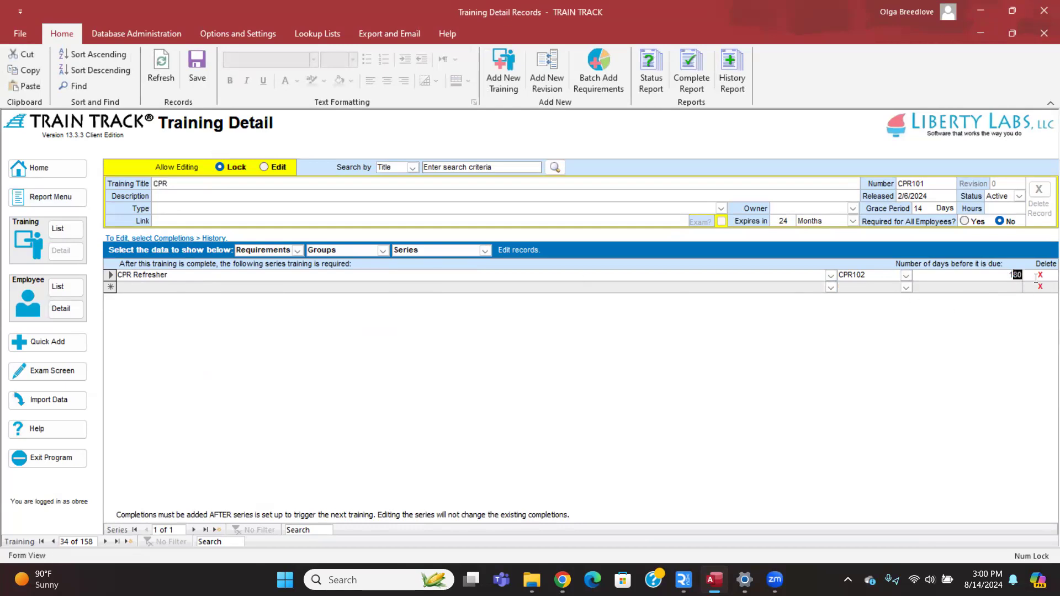
pyautogui.write('1')
pyautogui.click(611, 286)
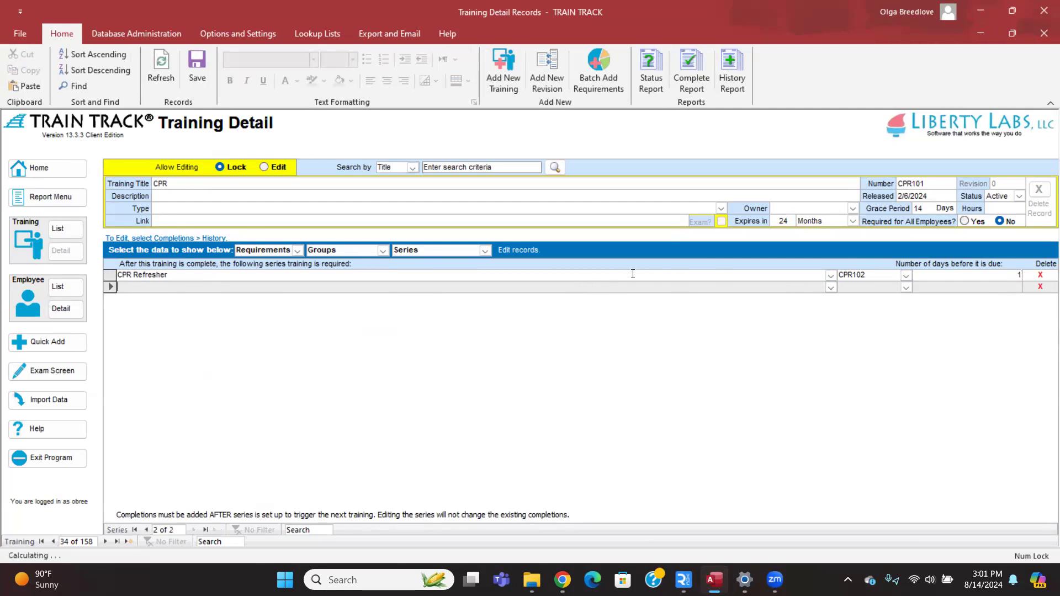
# Check the follow-up training stays CPR Refresher, then return to the Training List.
pyautogui.click(831, 279)
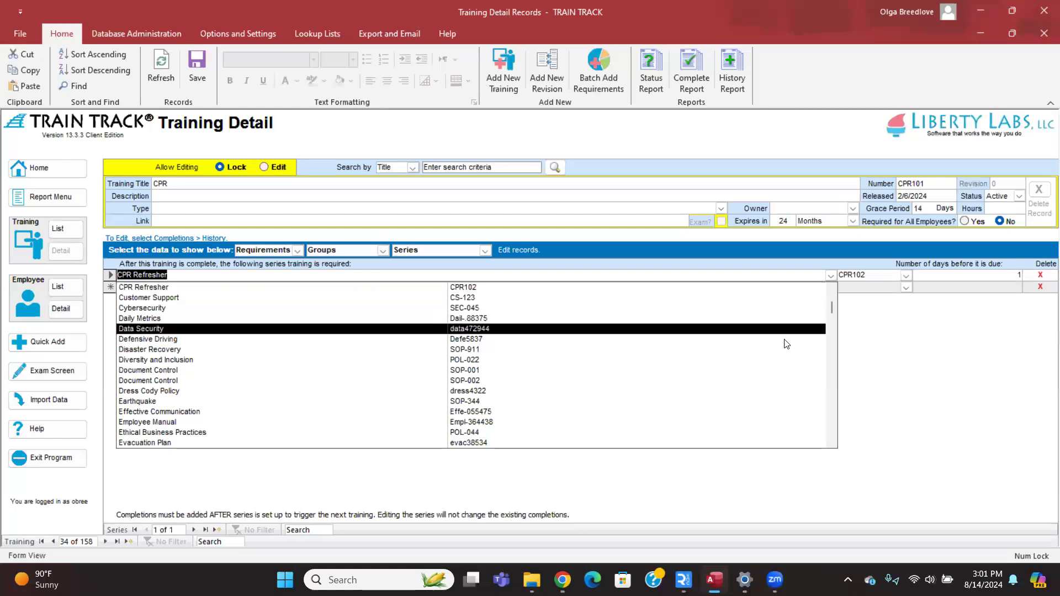
pyautogui.click(833, 276)
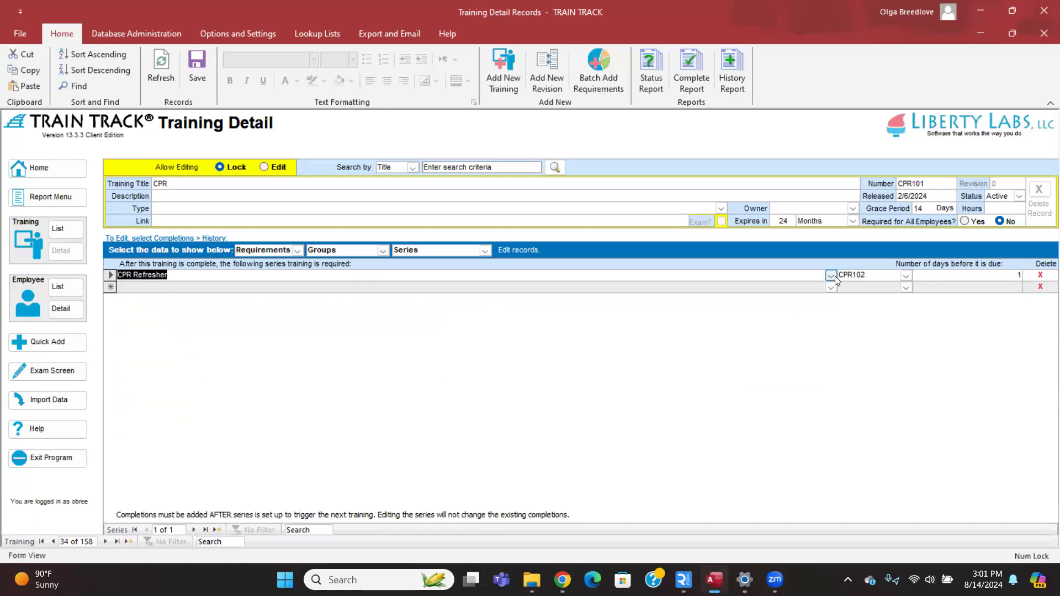
pyautogui.click(832, 276)
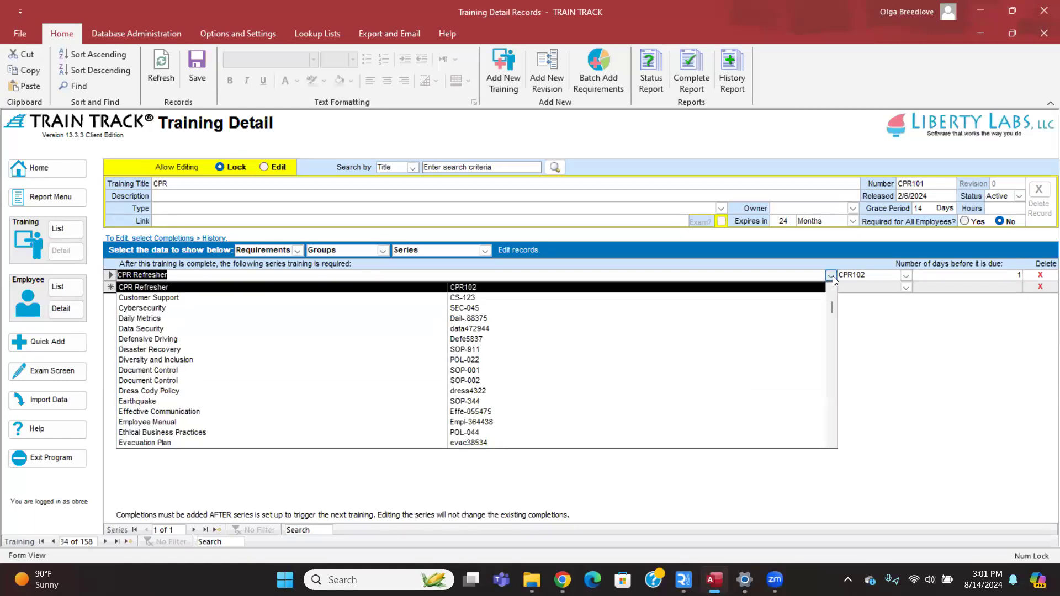
pyautogui.click(832, 276)
pyautogui.click(833, 276)
pyautogui.click(832, 276)
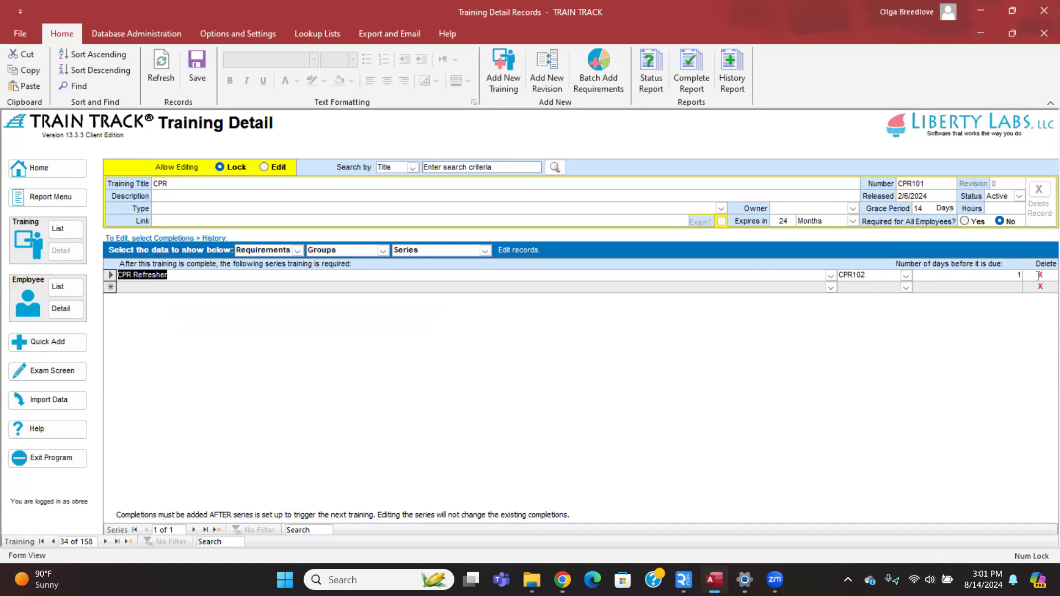
pyautogui.click(83, 229)
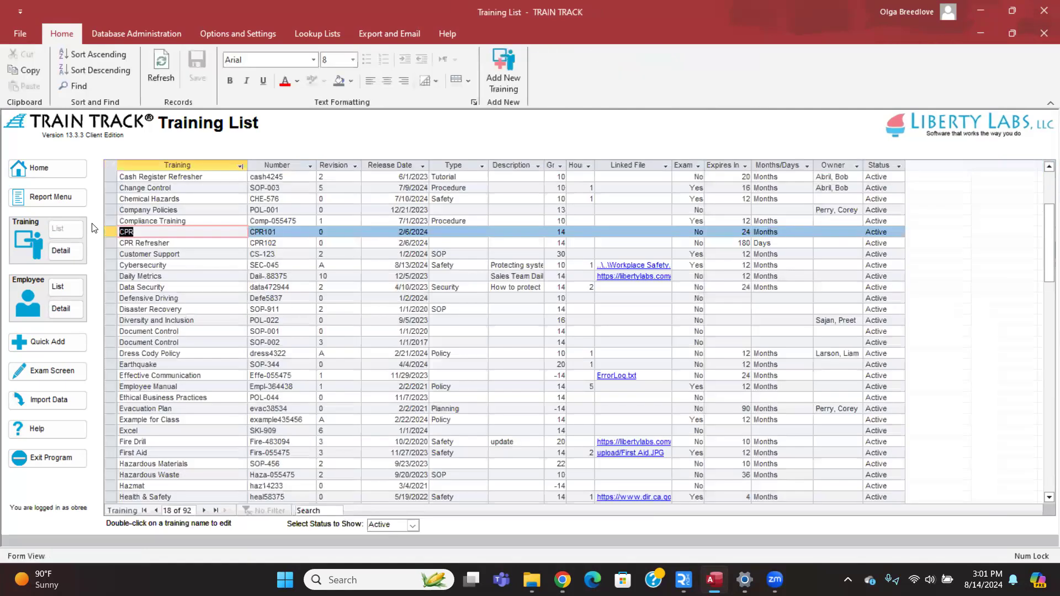
# Scroll the Training List down until the Microsoft Office row is visible.
pyautogui.scroll(-5, 219, 299)
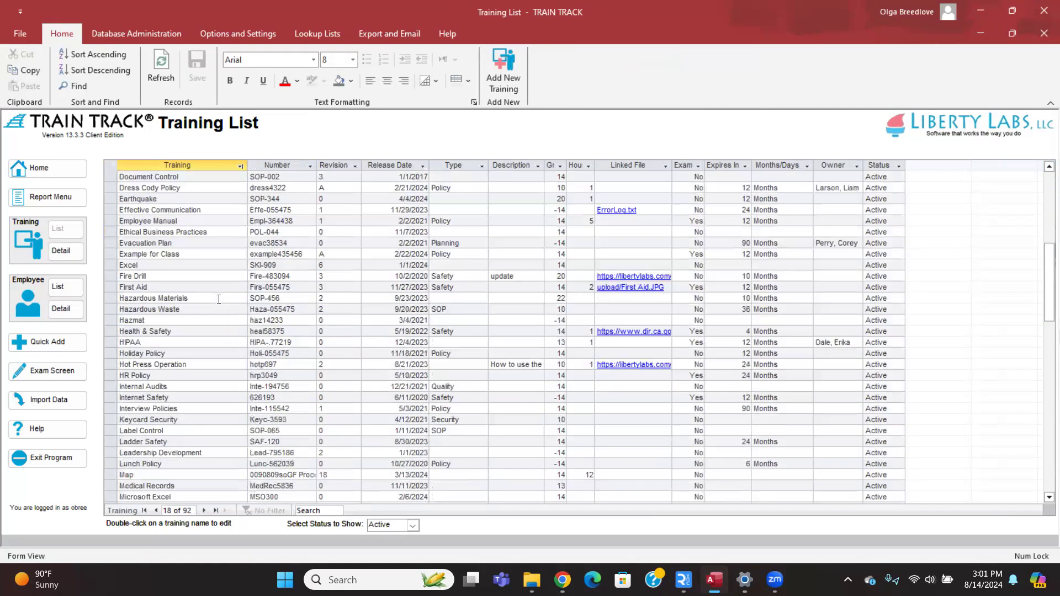
pyautogui.scroll(-4, 218, 298)
pyautogui.scroll(-2, 218, 307)
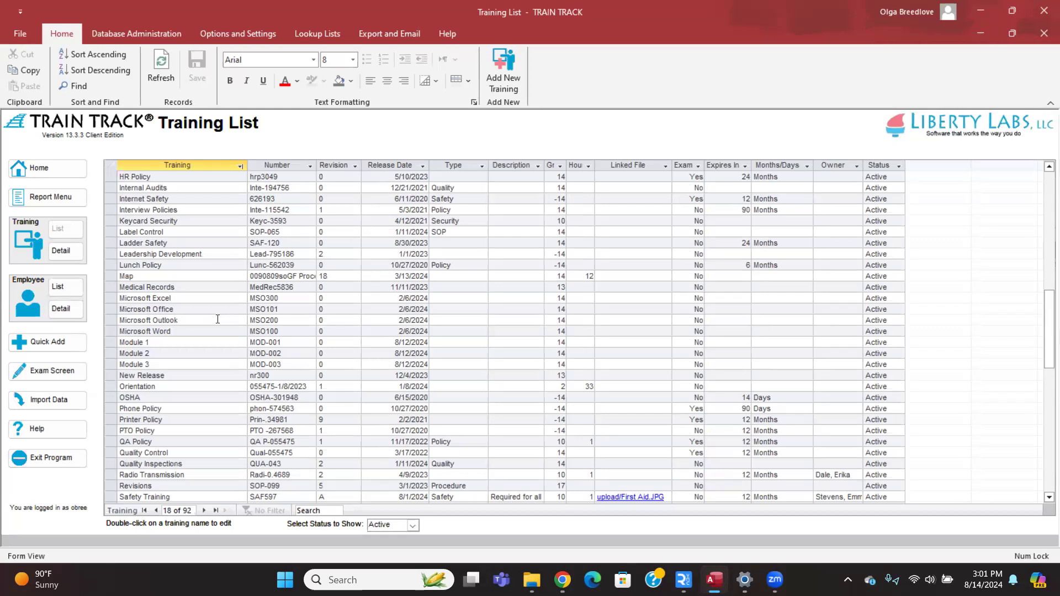
# Open the Microsoft Office (MSO101) training and show its Child Training grid.
pyautogui.doubleClick(176, 309)
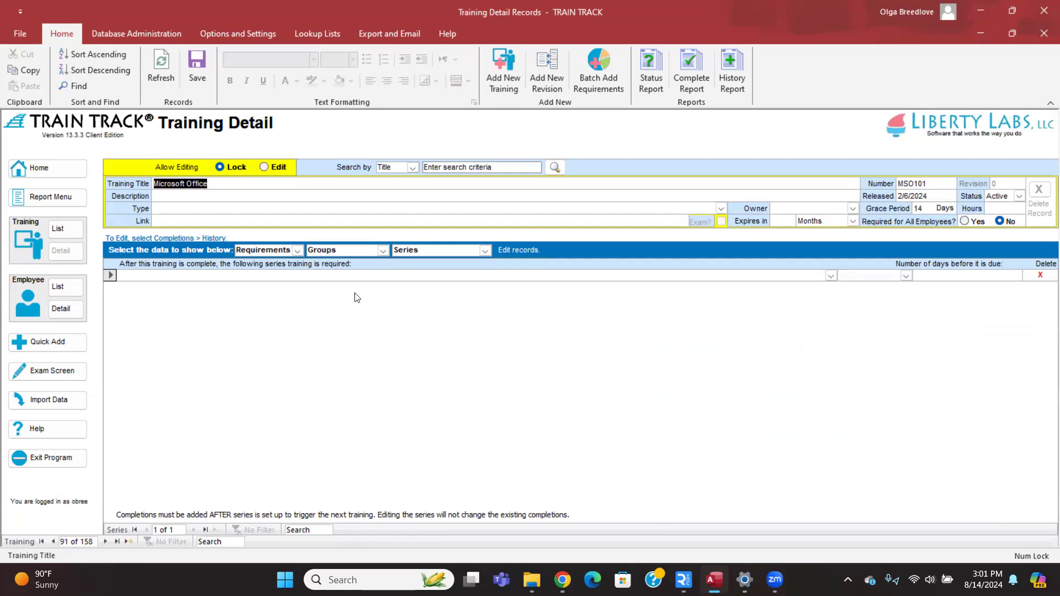
pyautogui.click(485, 250)
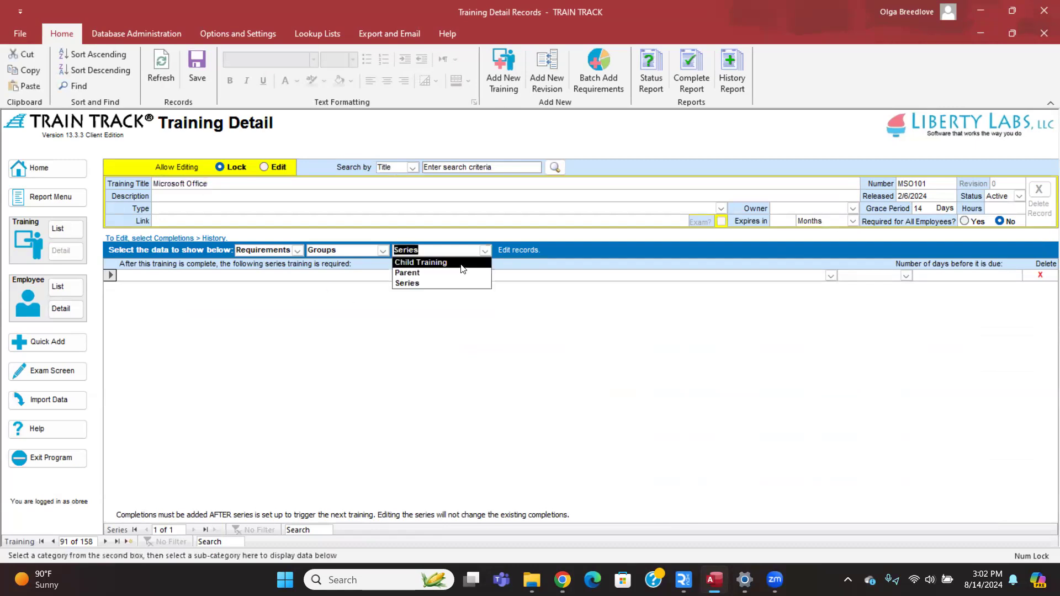
pyautogui.click(460, 264)
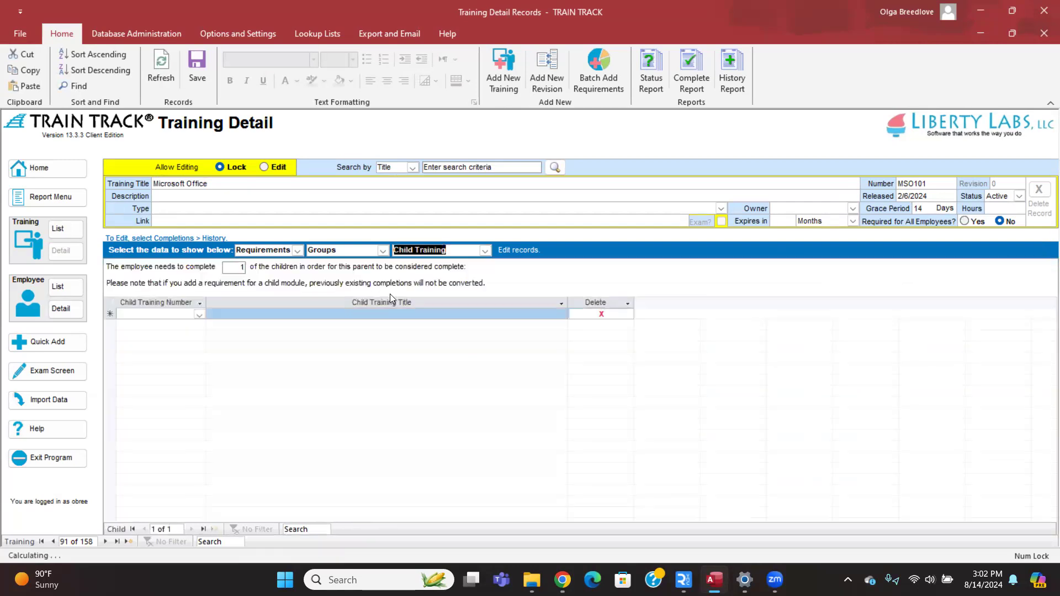
# Try 'mic' as a child training number, then discard the unmatched entry.
pyautogui.click(199, 314)
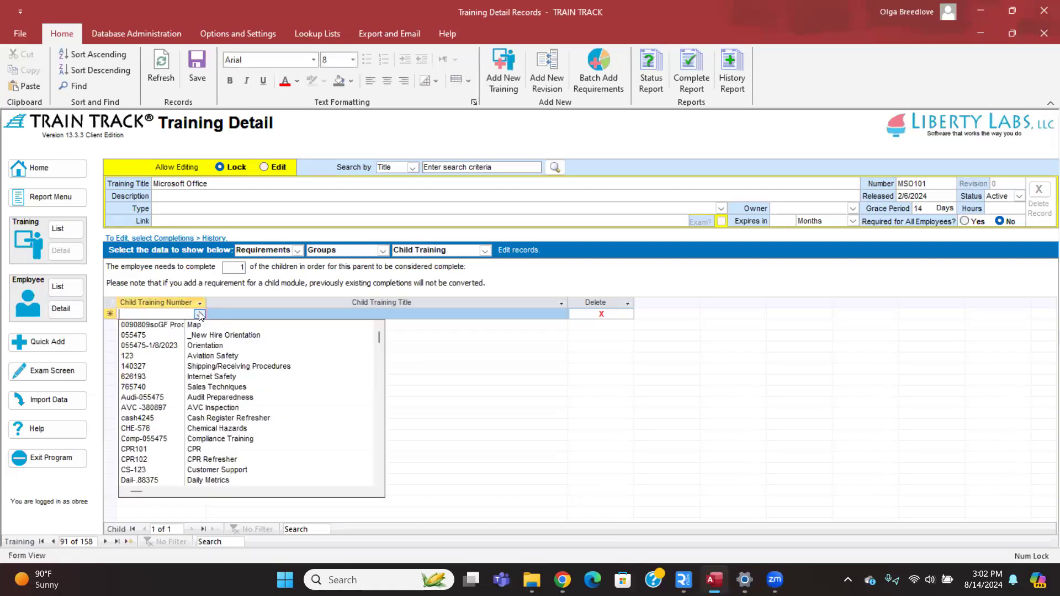
pyautogui.write('mic')
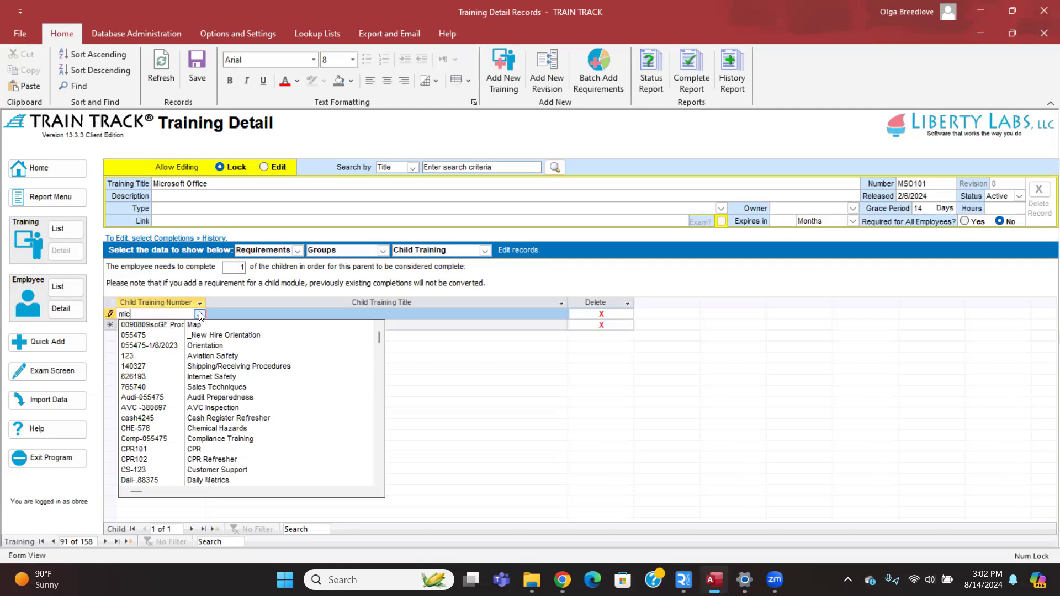
pyautogui.click(199, 314)
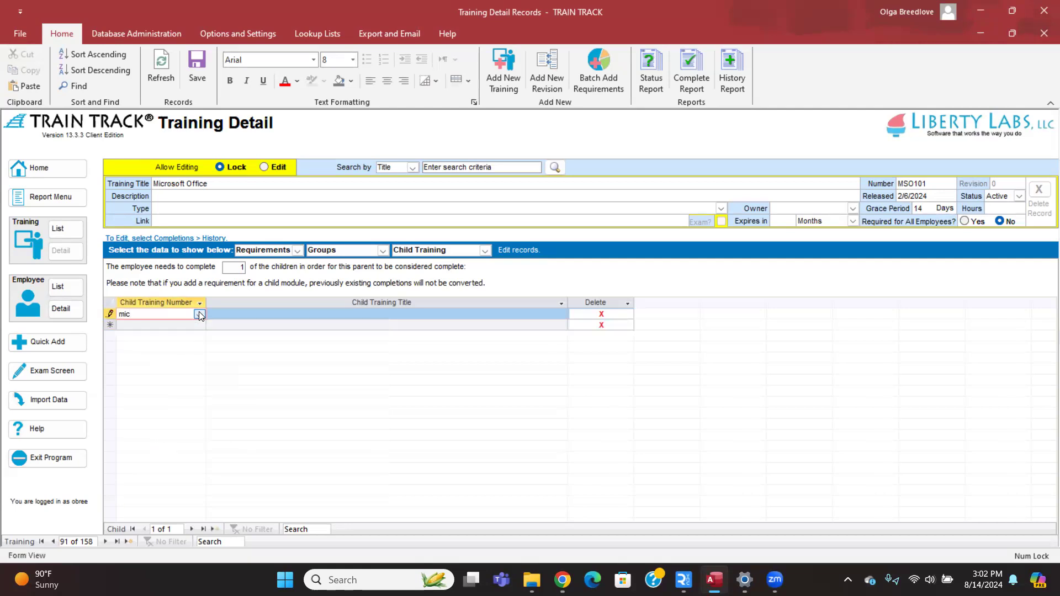
pyautogui.click(557, 315)
pyautogui.click(543, 331)
pyautogui.click(543, 332)
pyautogui.click(534, 314)
pyautogui.click(535, 330)
pyautogui.press('Escape')
# Add Microsoft Excel as the first child training by its title.
pyautogui.click(555, 314)
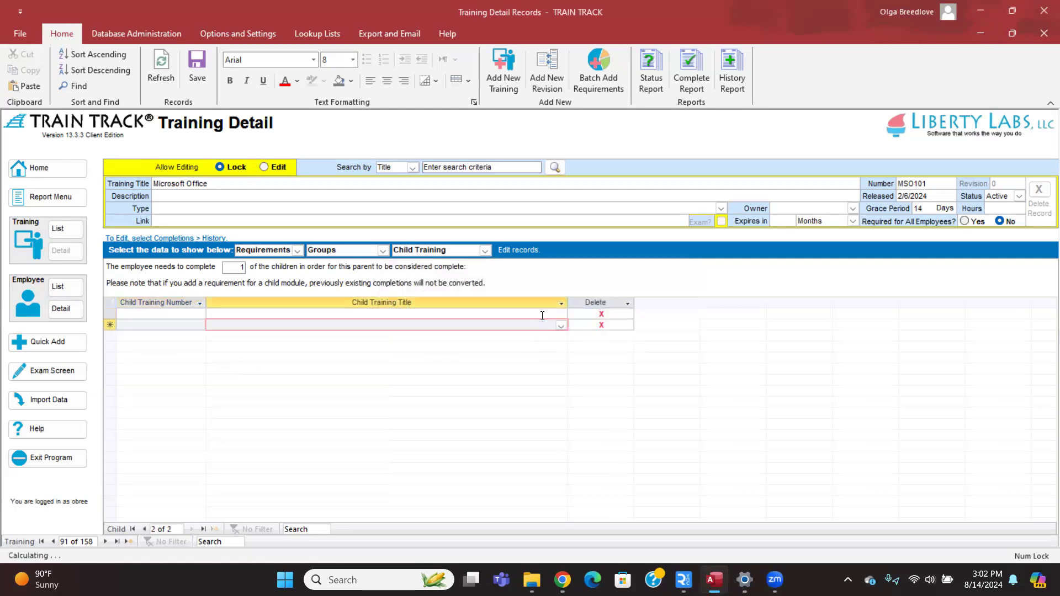
pyautogui.click(556, 314)
pyautogui.write('chi')
pyautogui.press('BackSpace')
pyautogui.press('BackSpace')
pyautogui.press('BackSpace')
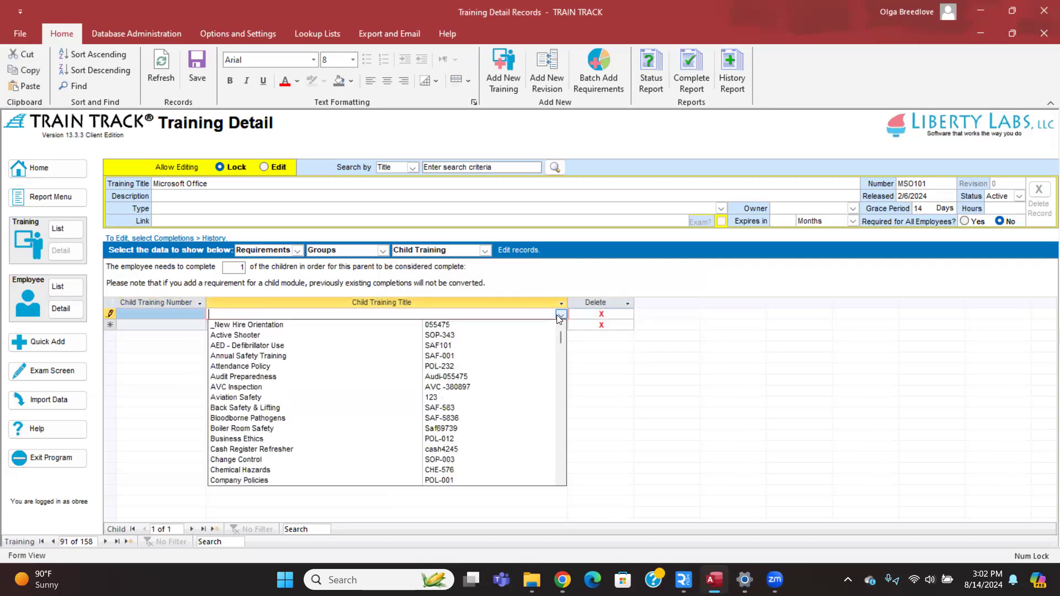
pyautogui.write('microsoft Excel')
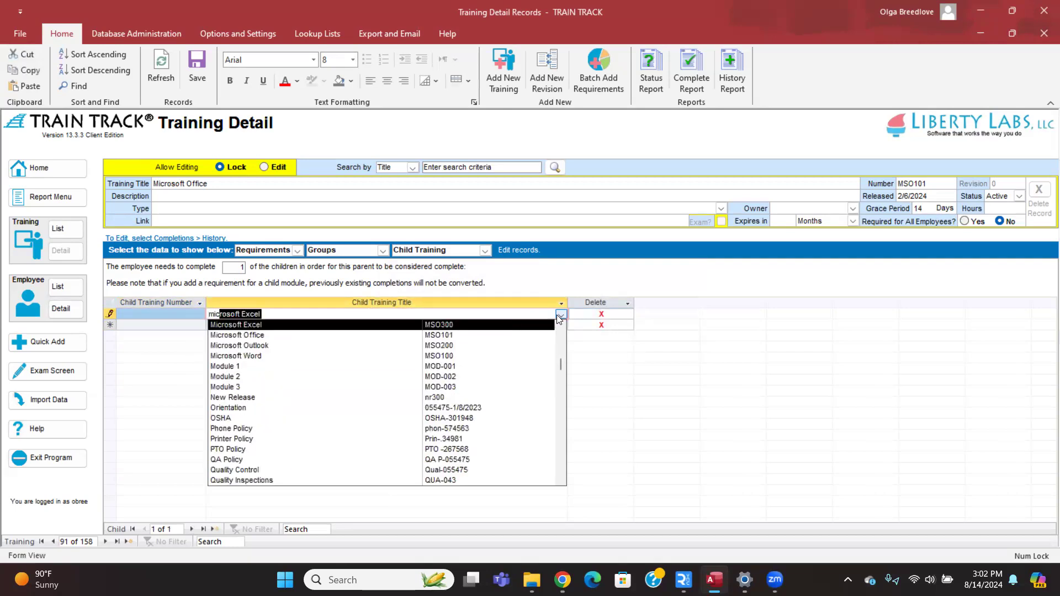
pyautogui.click(383, 326)
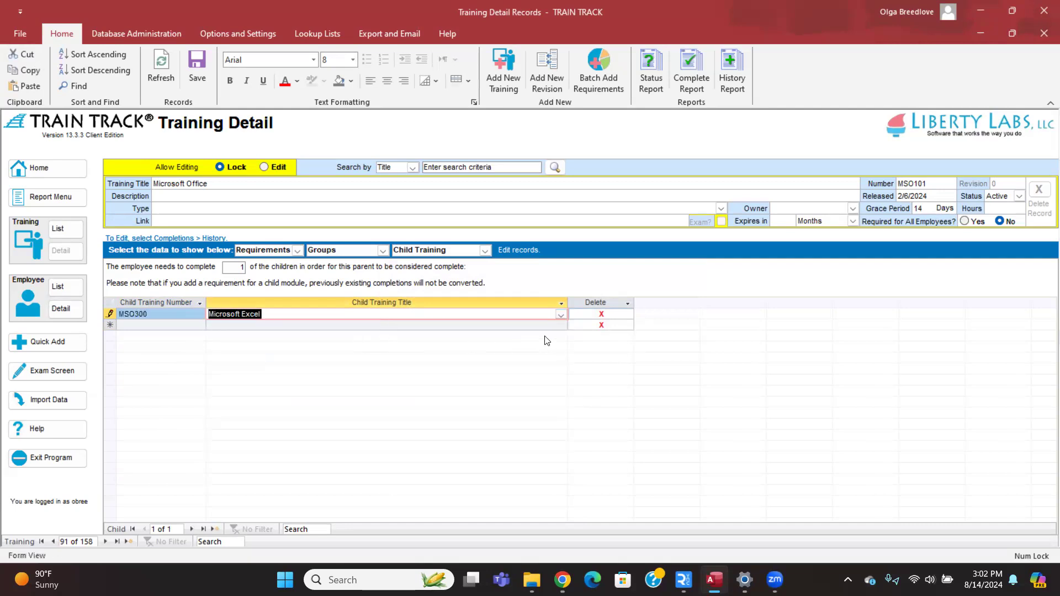
# Add Microsoft Outlook and Microsoft Word as the second and third child trainings.
pyautogui.click(562, 326)
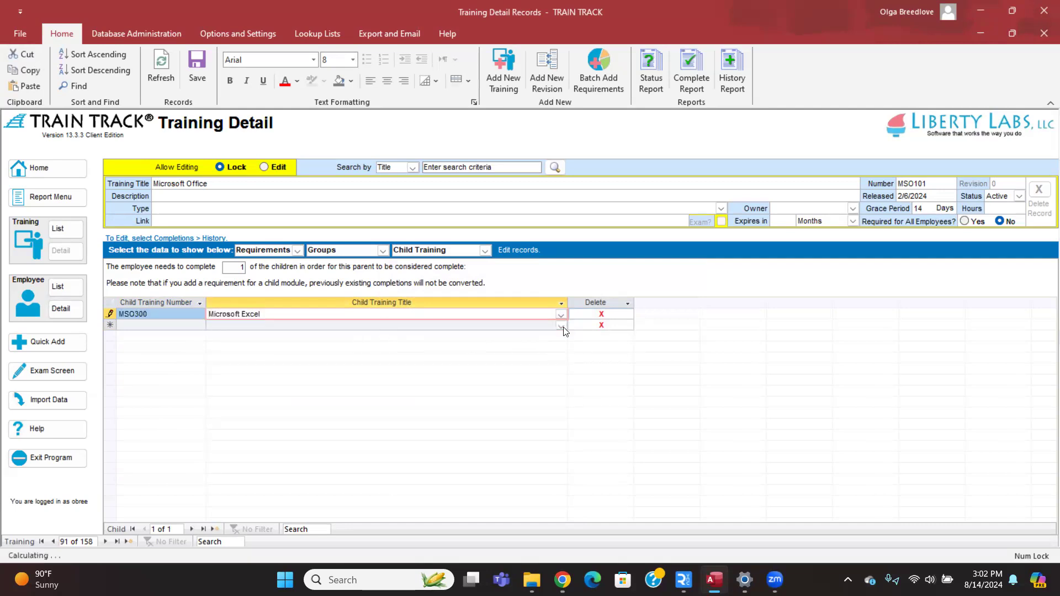
pyautogui.write('microsoft Excel')
pyautogui.click(562, 327)
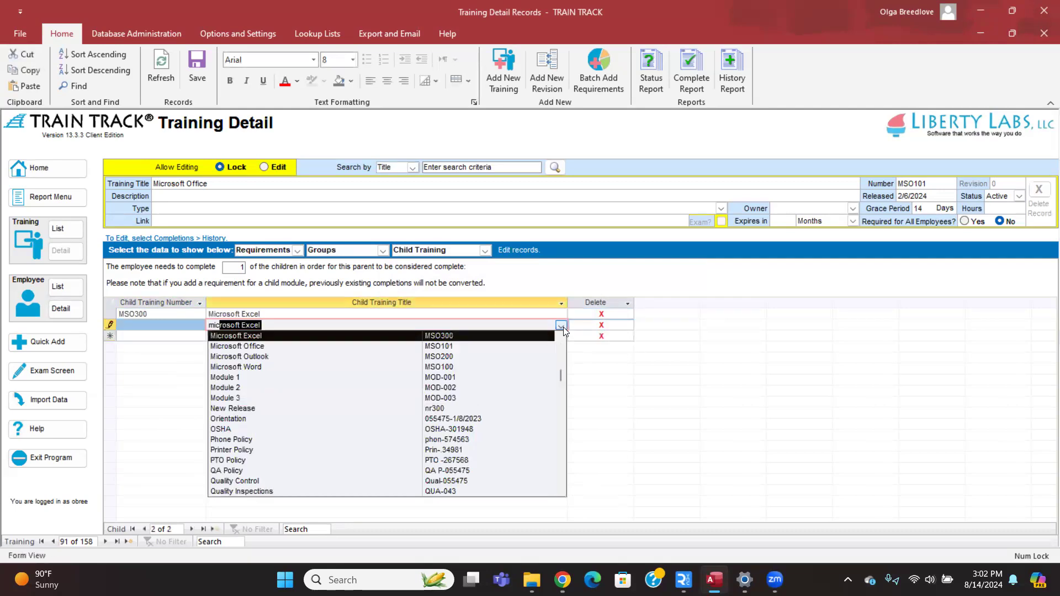
pyautogui.click(410, 363)
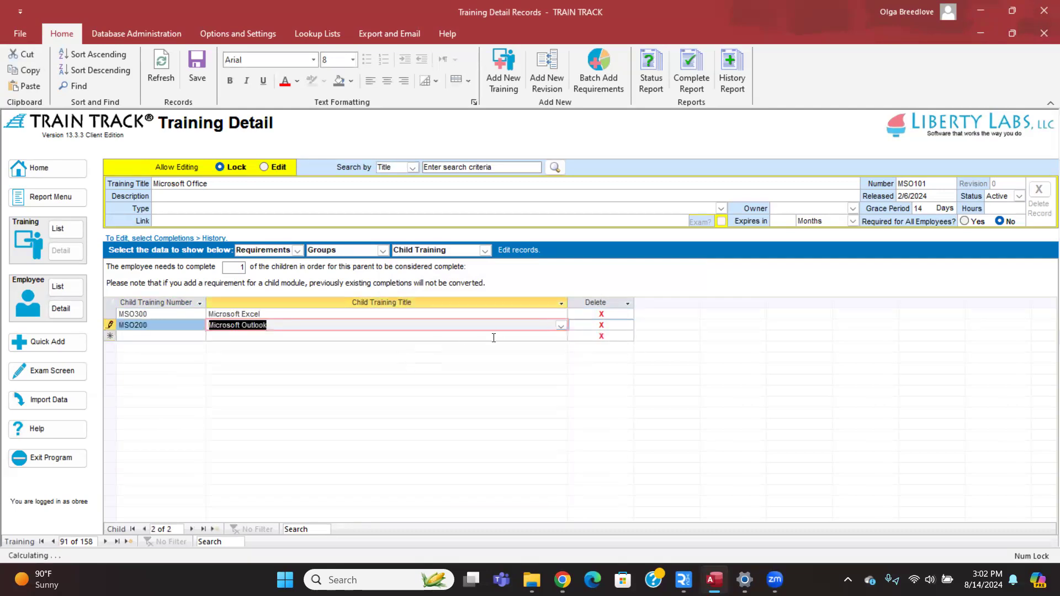
pyautogui.click(561, 337)
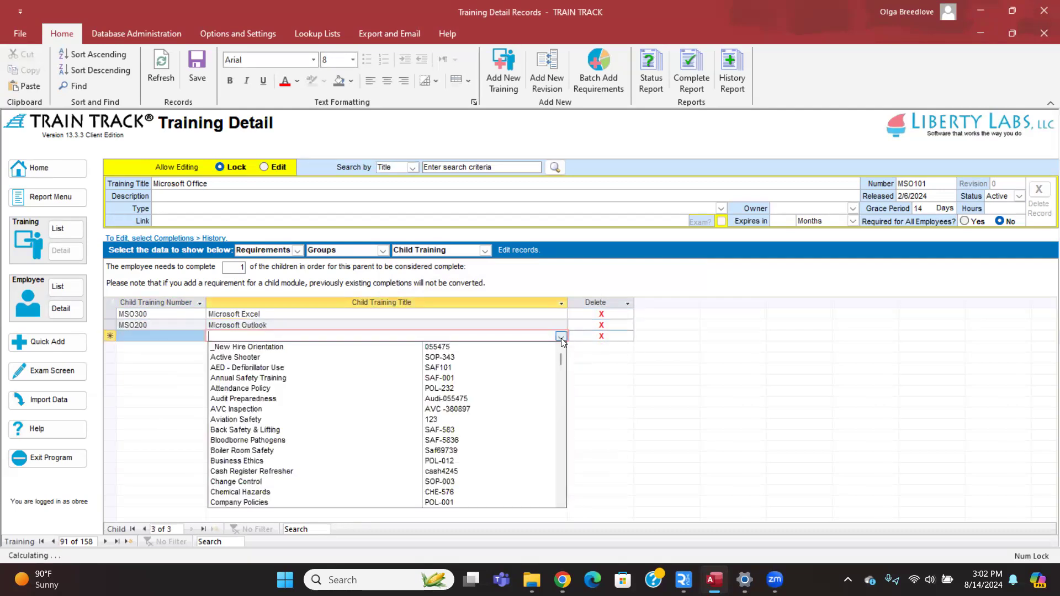
pyautogui.write('microsoft Excel')
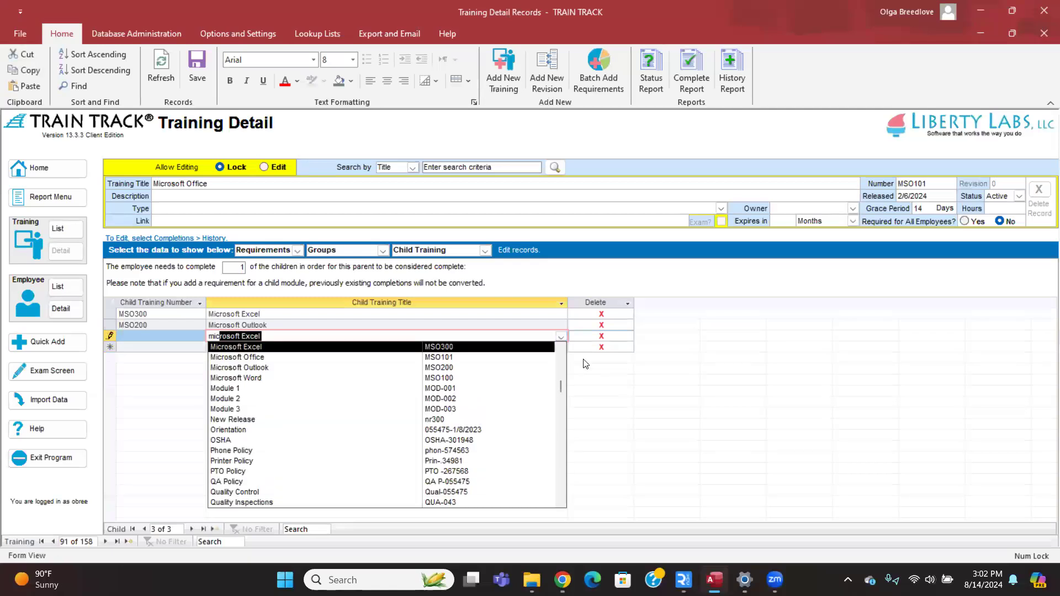
pyautogui.click(349, 377)
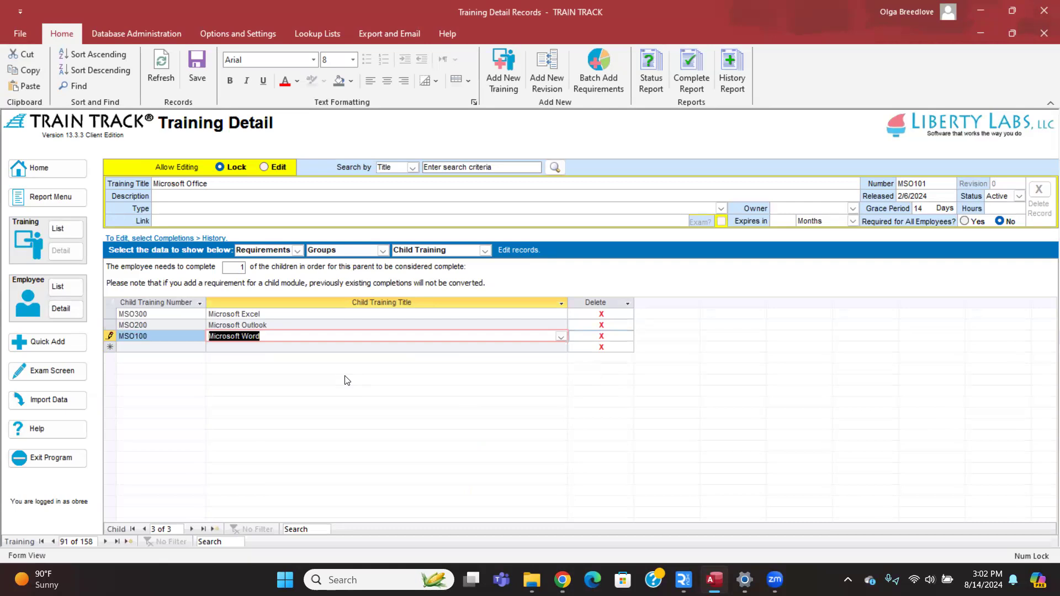
pyautogui.click(343, 347)
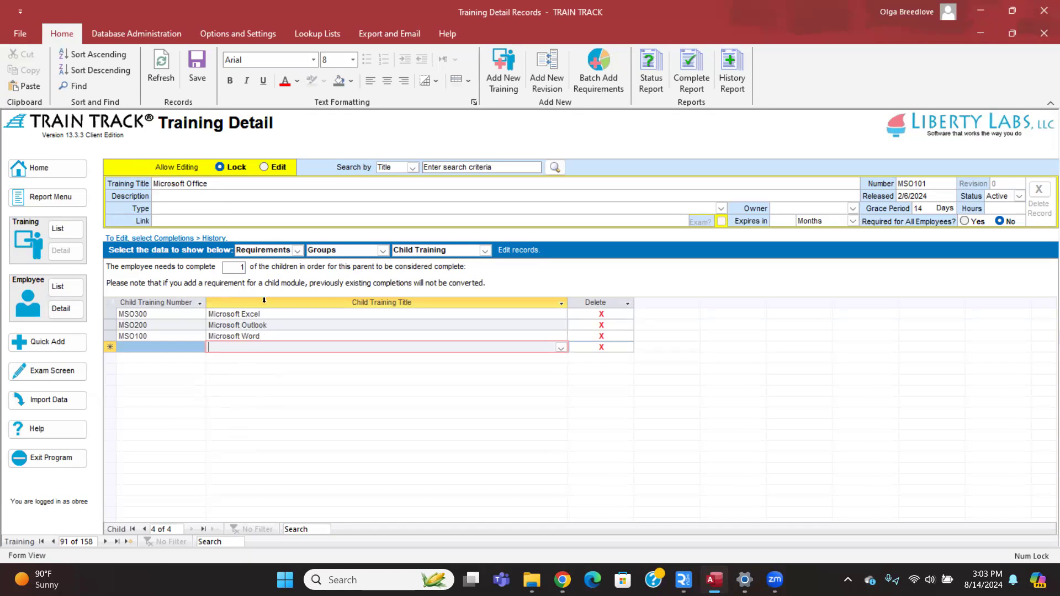
# Change Microsoft Office's required child count from 1 to 2.
pyautogui.click(235, 266)
pyautogui.moveTo(233, 266); pyautogui.dragTo(257, 267)
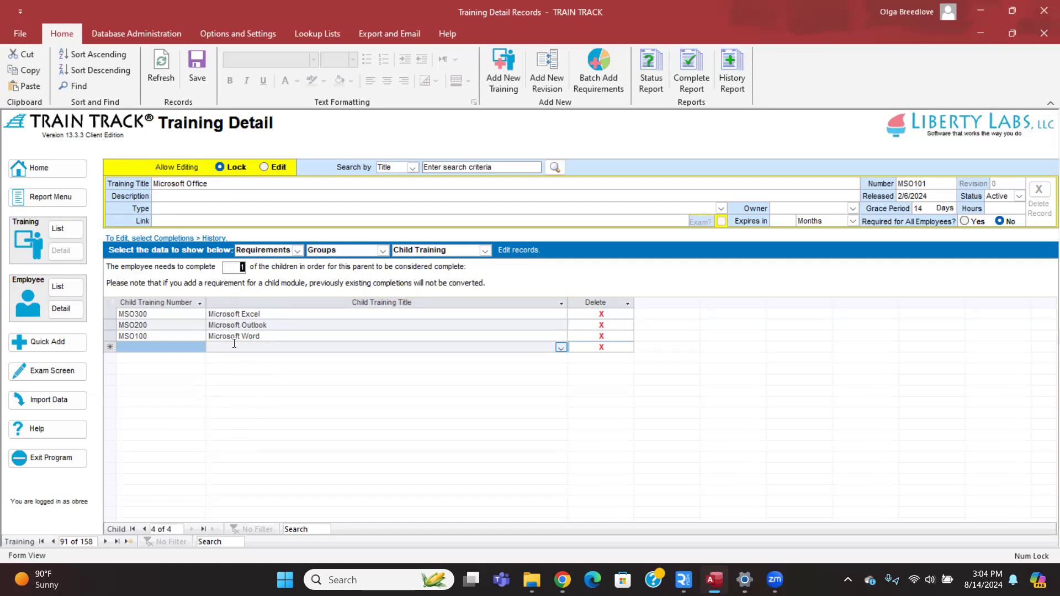
pyautogui.write('3')
pyautogui.moveTo(231, 268); pyautogui.dragTo(254, 267)
pyautogui.write('2')
# Delete the Microsoft Word and Microsoft Outlook child training rows.
pyautogui.click(561, 335)
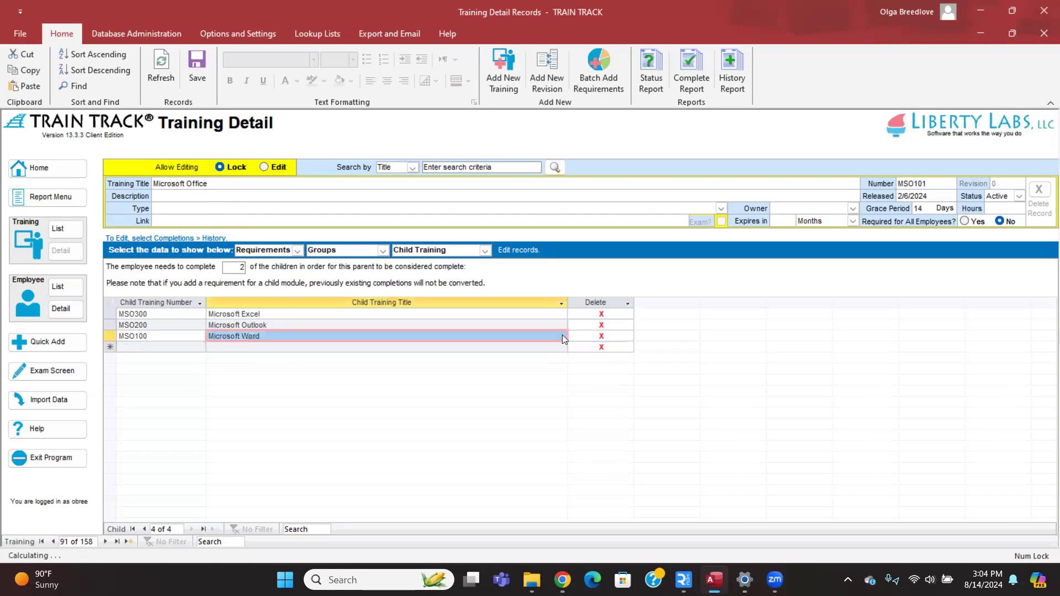
pyautogui.click(562, 334)
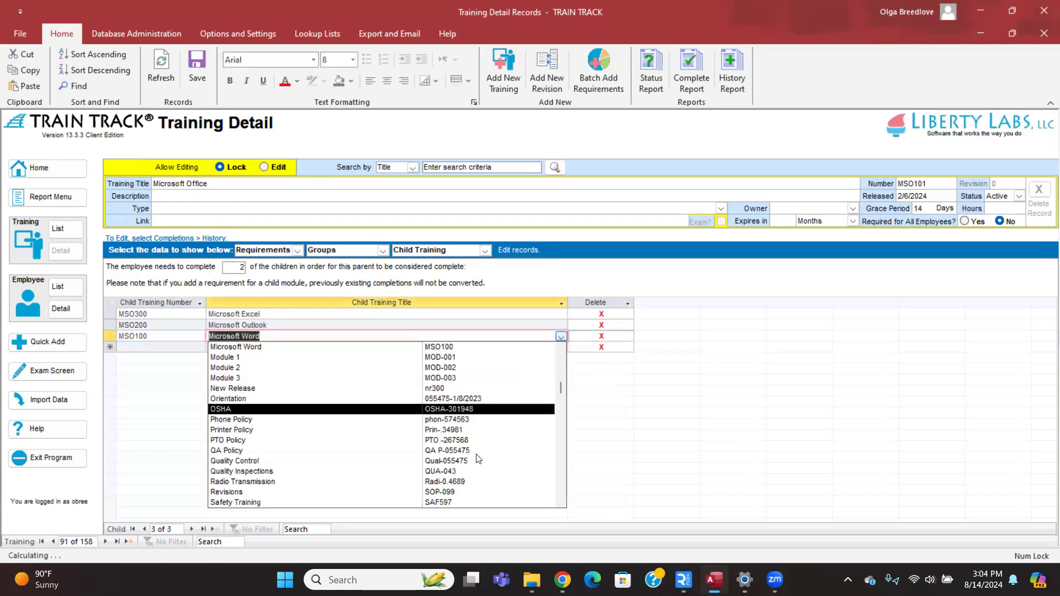
pyautogui.click(601, 335)
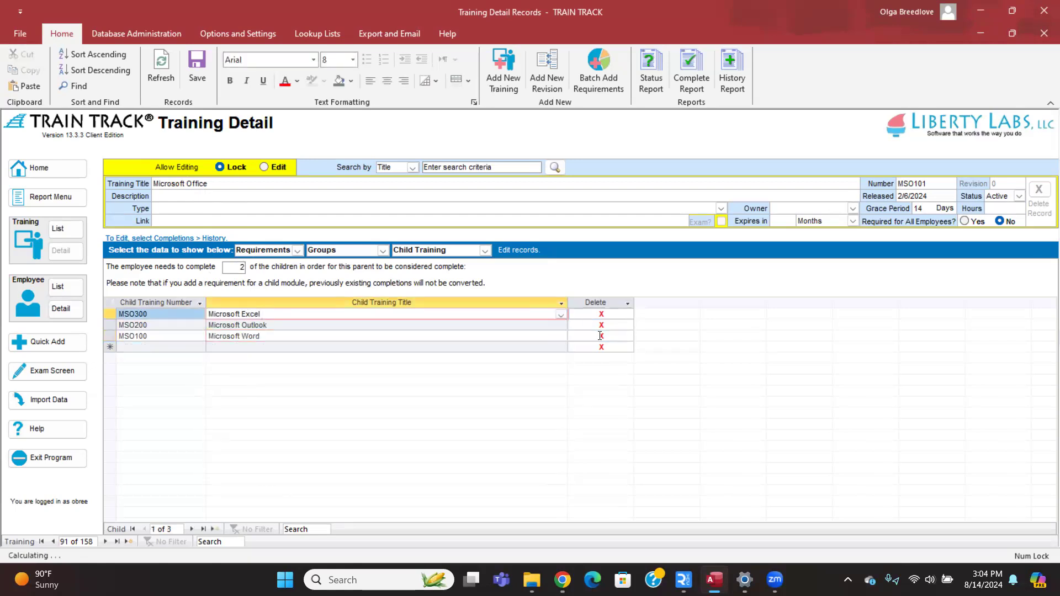
pyautogui.click(507, 330)
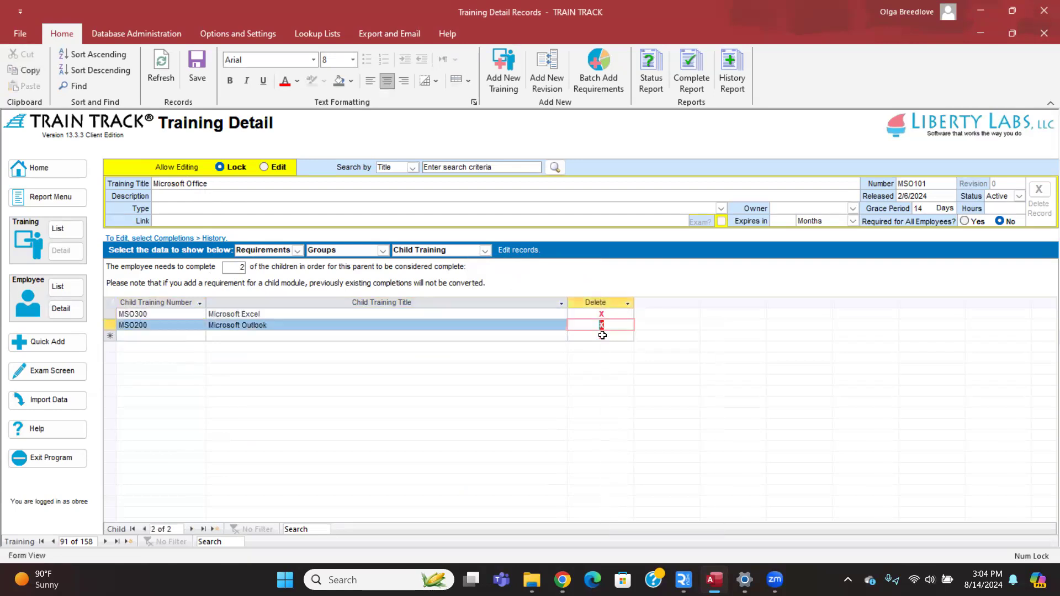
pyautogui.click(601, 324)
pyautogui.click(517, 332)
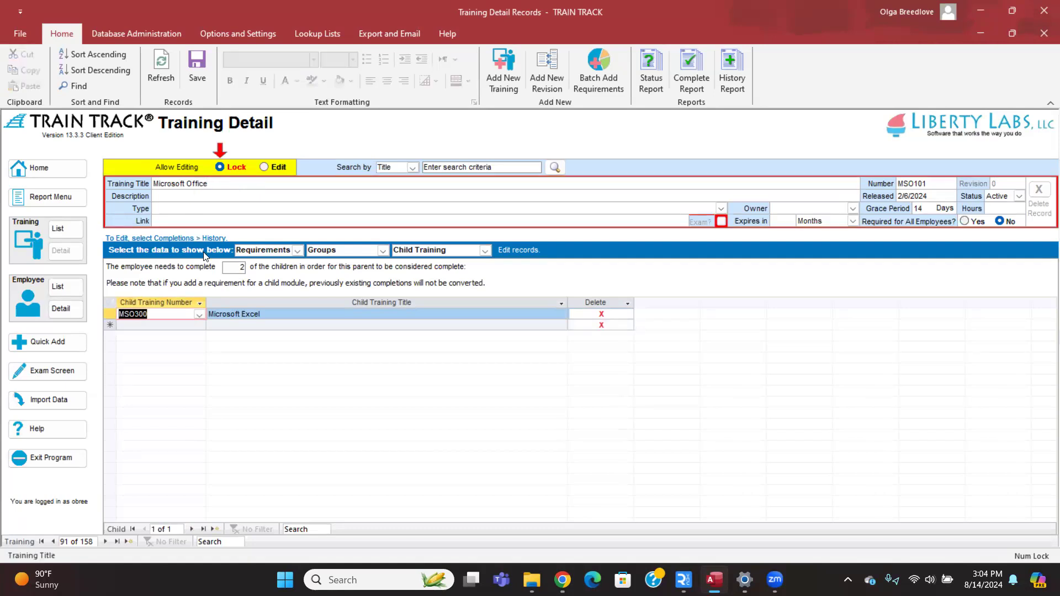
# Set the required child count back to 1 and open the Import Menu.
pyautogui.click(281, 314)
pyautogui.moveTo(280, 315); pyautogui.dragTo(183, 314)
pyautogui.click(263, 316)
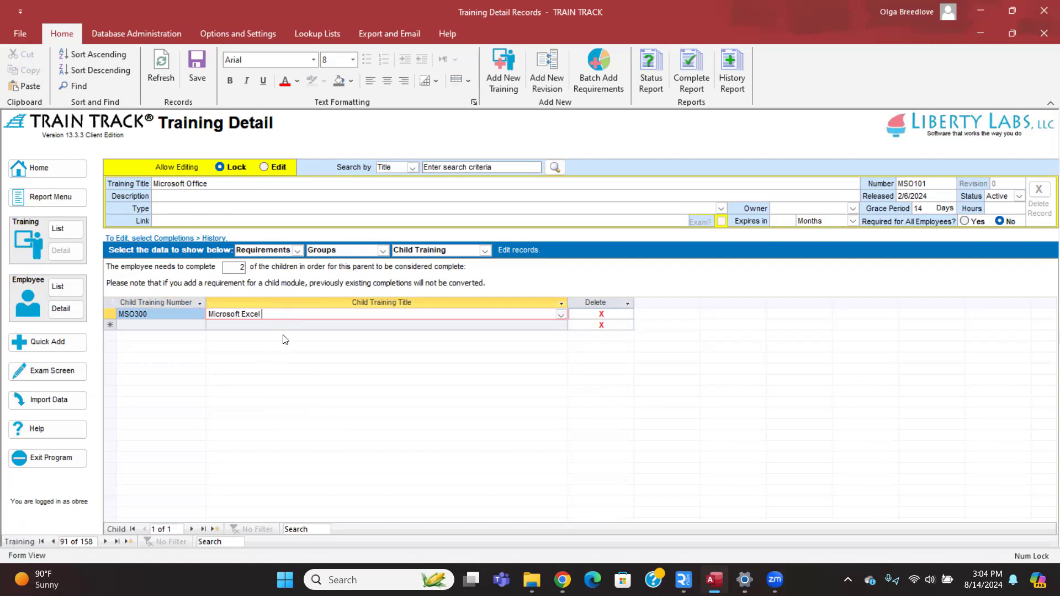
pyautogui.click(238, 267)
pyautogui.write('1')
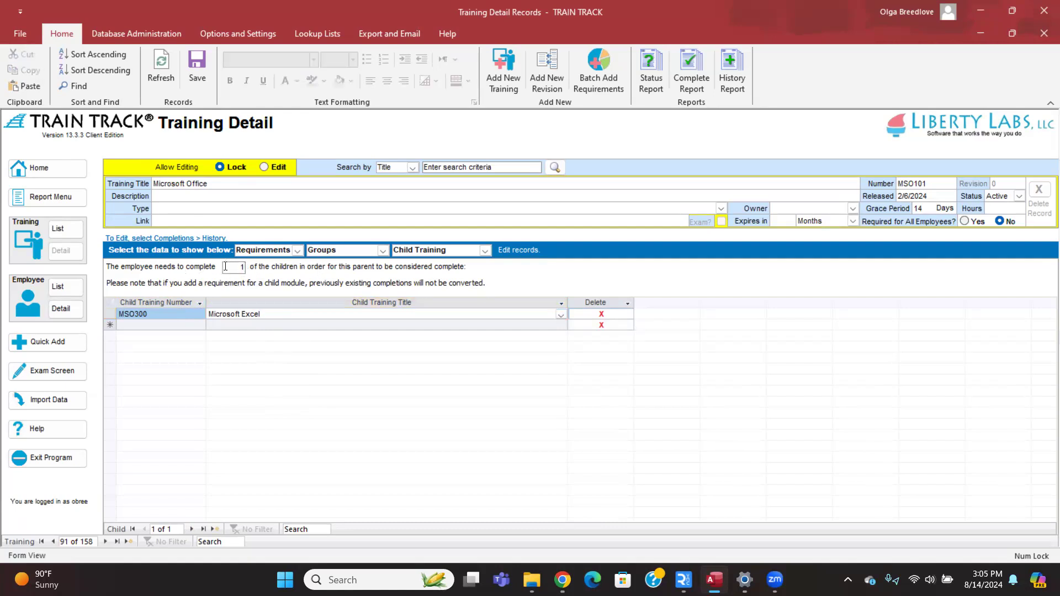
pyautogui.click(264, 325)
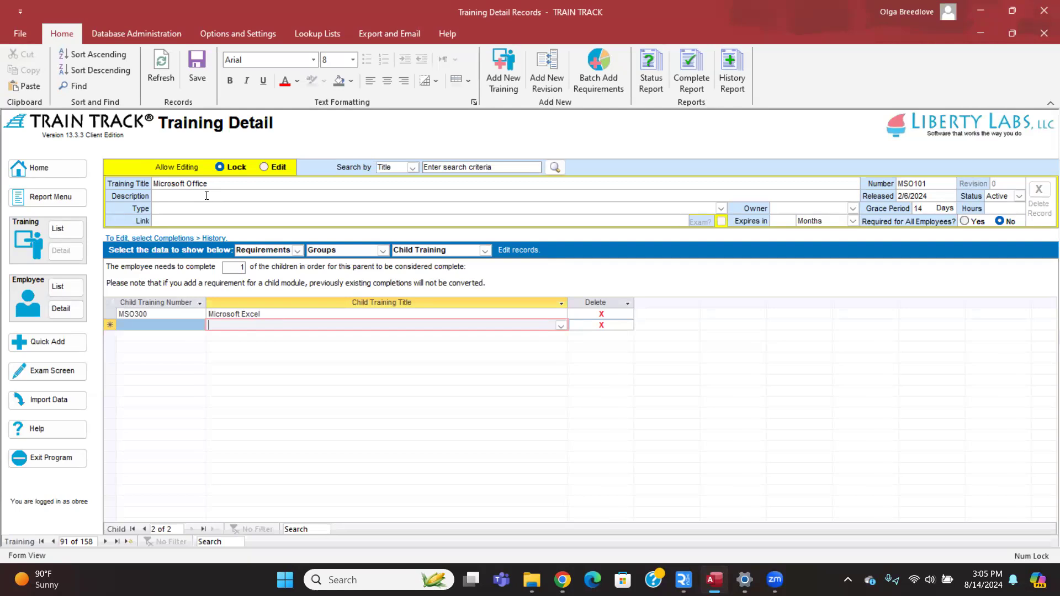
pyautogui.click(76, 405)
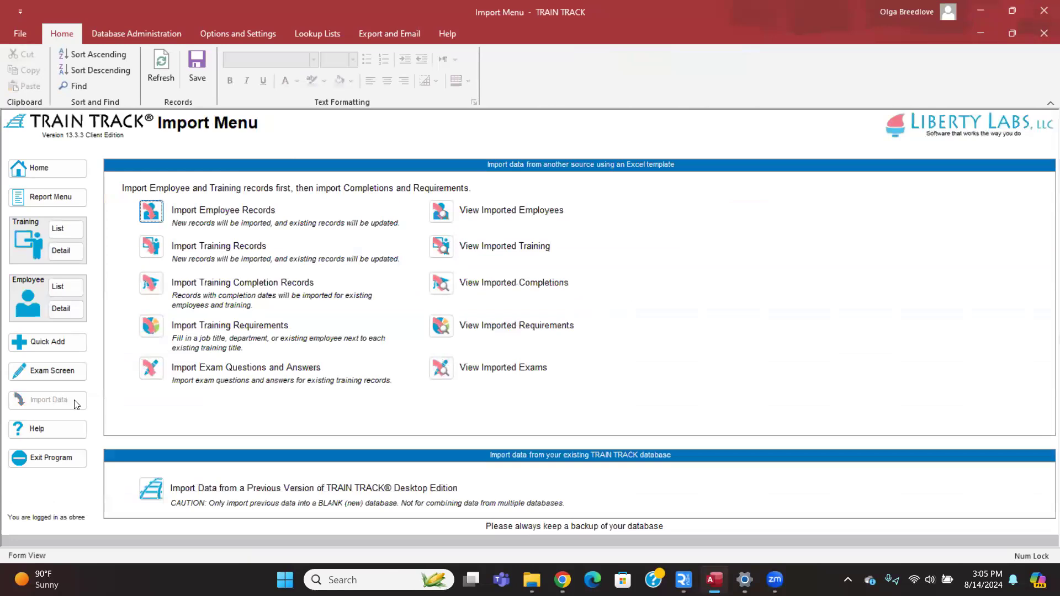
# Open the Import Employee Records dialog from the Import Data options.
pyautogui.click(150, 213)
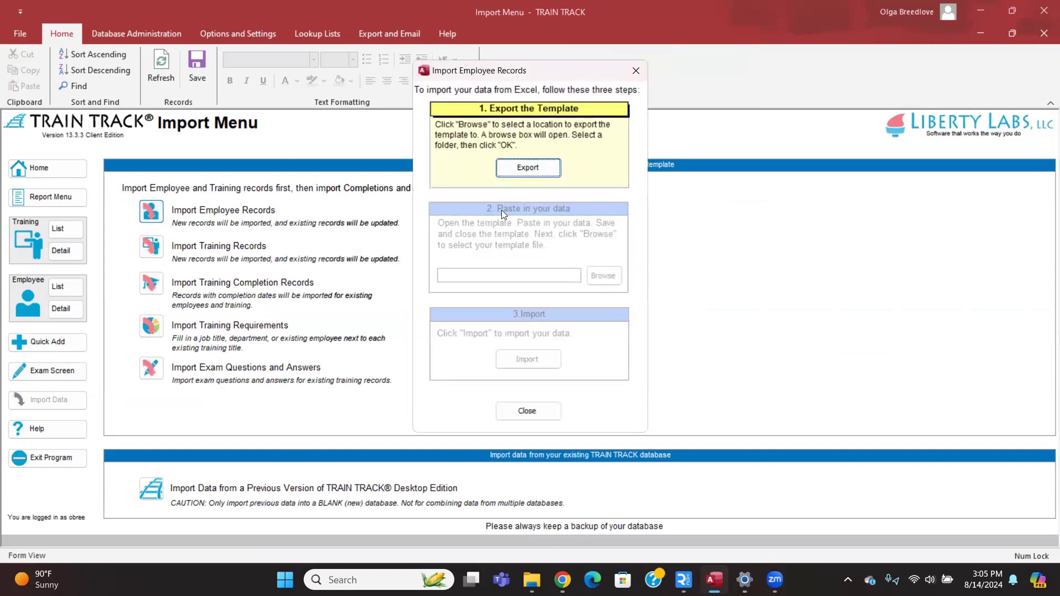
# Export the employee import template to the Desktop, renaming it TT_EmployeeVideo.xlsx.
pyautogui.click(546, 169)
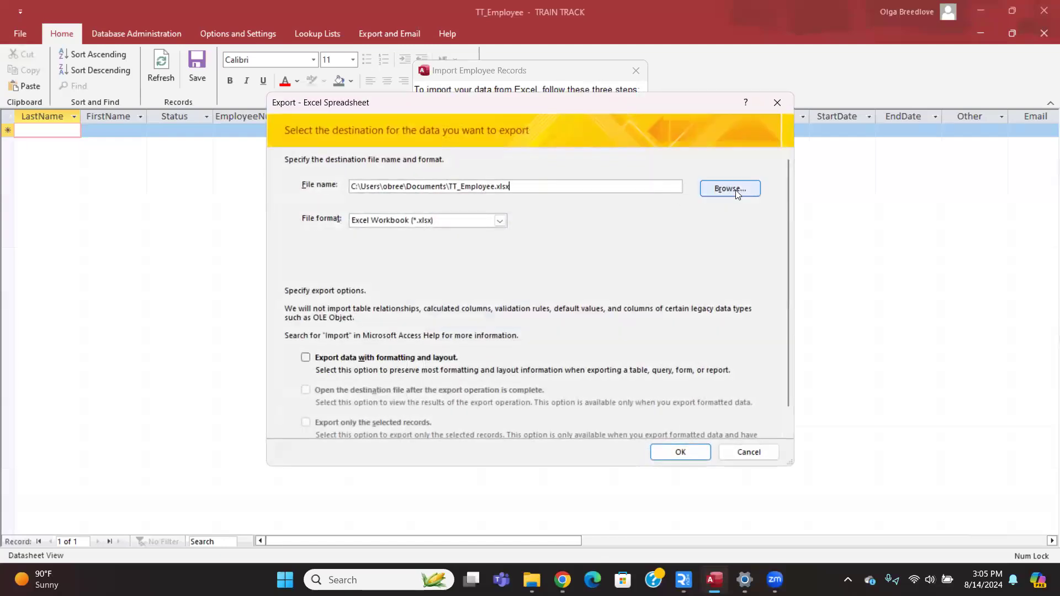
pyautogui.click(731, 189)
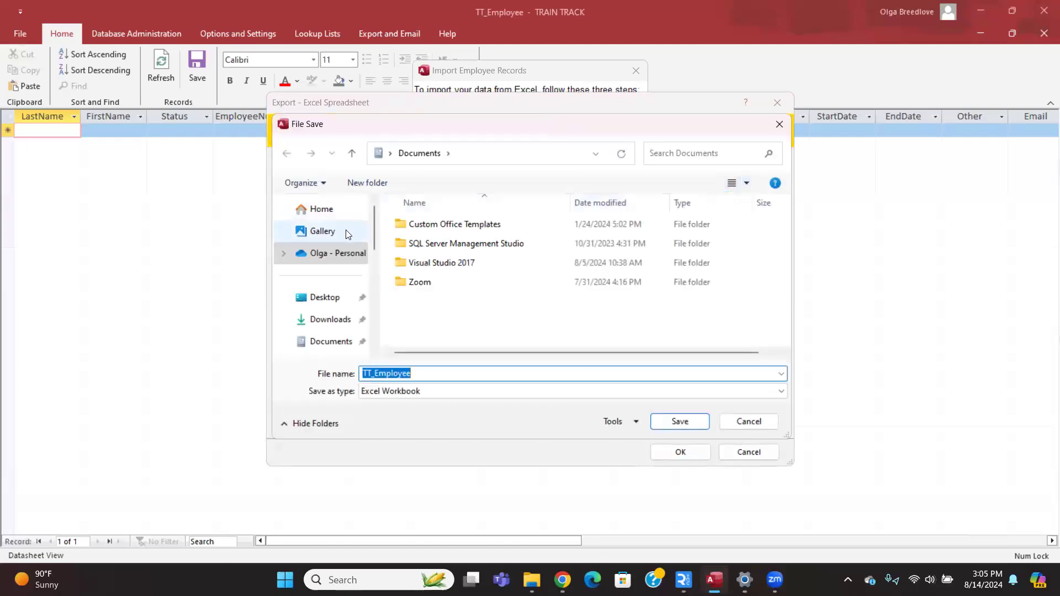
pyautogui.click(318, 298)
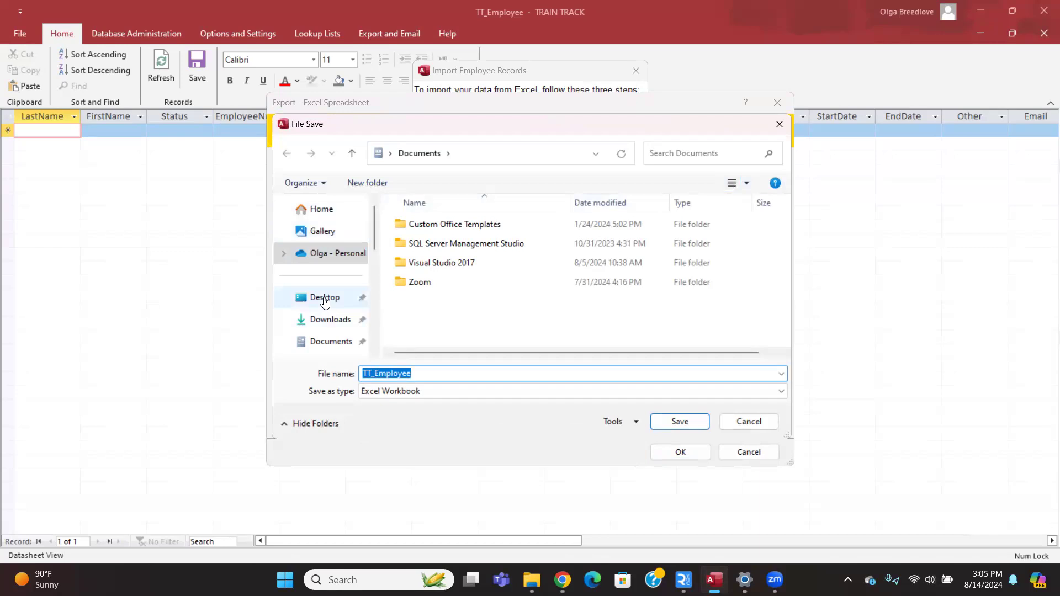
pyautogui.doubleClick(424, 378)
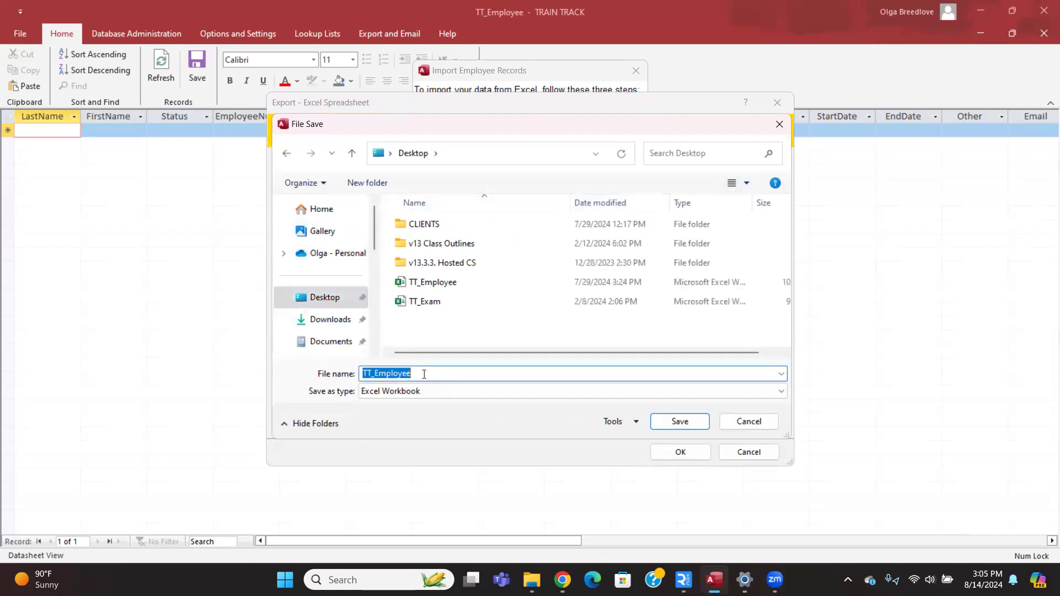
pyautogui.click(424, 373)
pyautogui.write('Video')
pyautogui.click(680, 421)
pyautogui.click(680, 452)
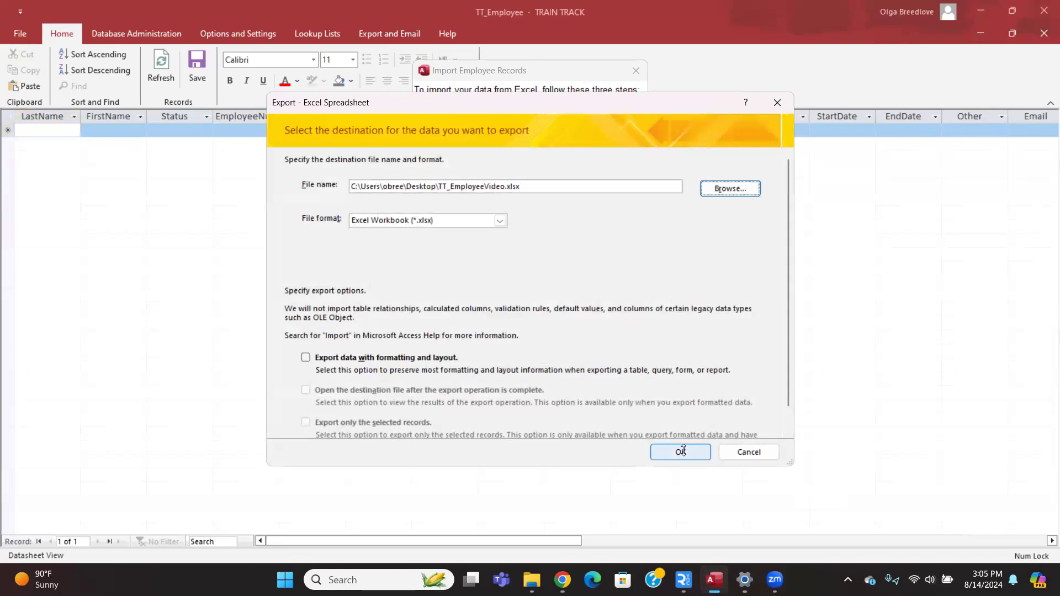
pyautogui.click(767, 452)
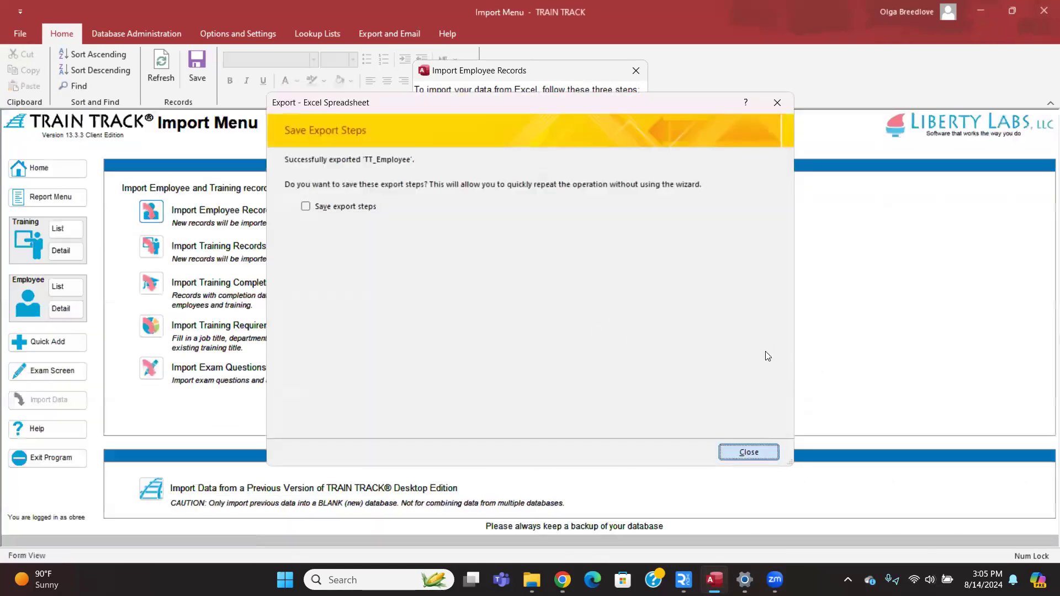
pyautogui.click(603, 275)
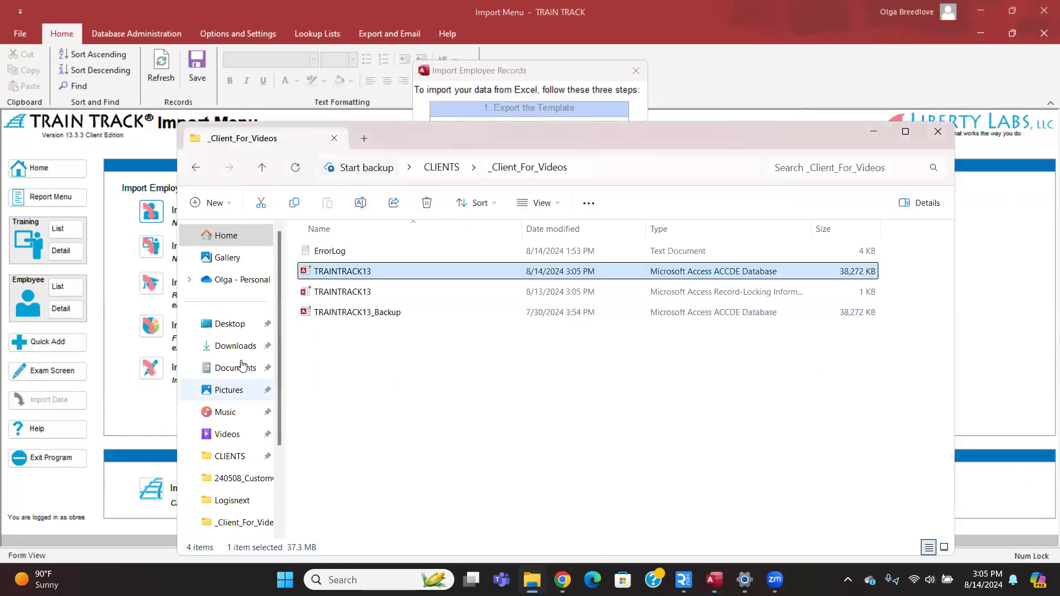
# Open TT_EmployeeVideo.xlsx from the Desktop folder in File Explorer.
pyautogui.click(243, 326)
pyautogui.rightClick(257, 331)
pyautogui.press('Escape')
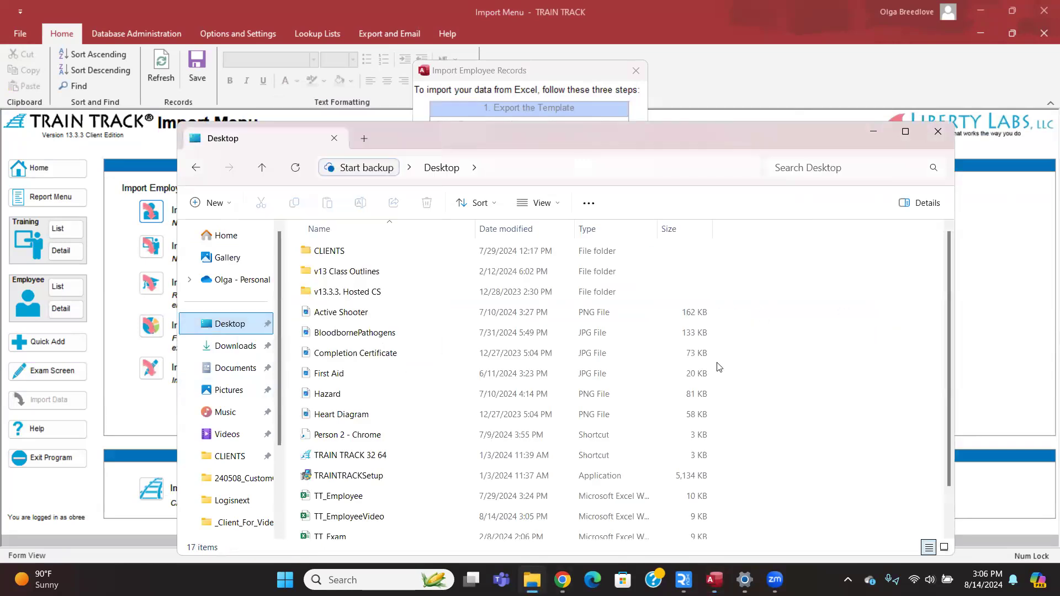
pyautogui.scroll(-1, 353, 341)
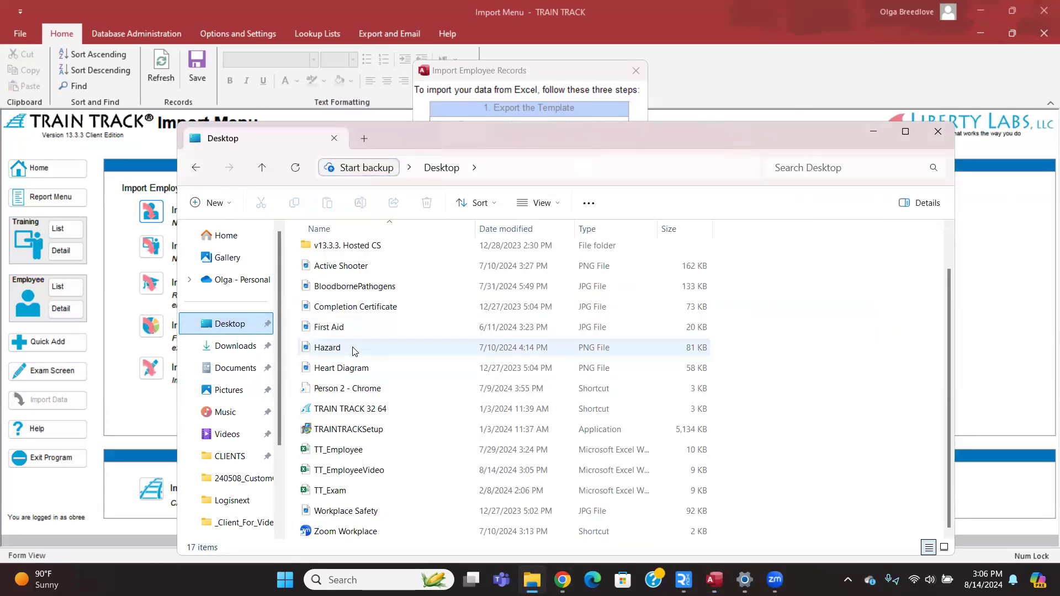
pyautogui.click(391, 470)
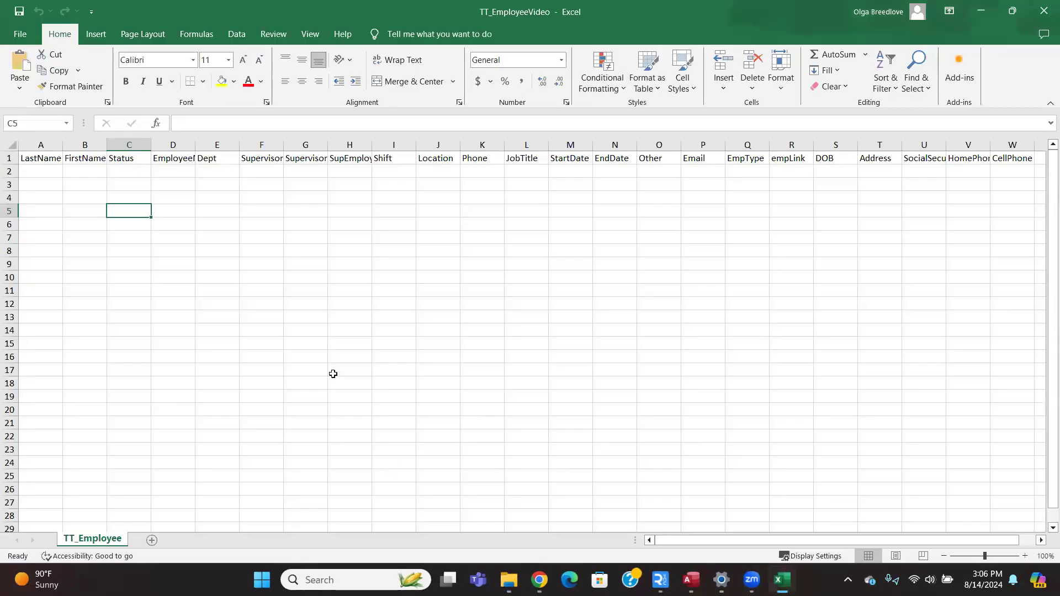
# Enter the employee's last name in A2 and first name in B2.
pyautogui.click(46, 172)
pyautogui.moveTo(46, 171); pyautogui.dragTo(43, 318)
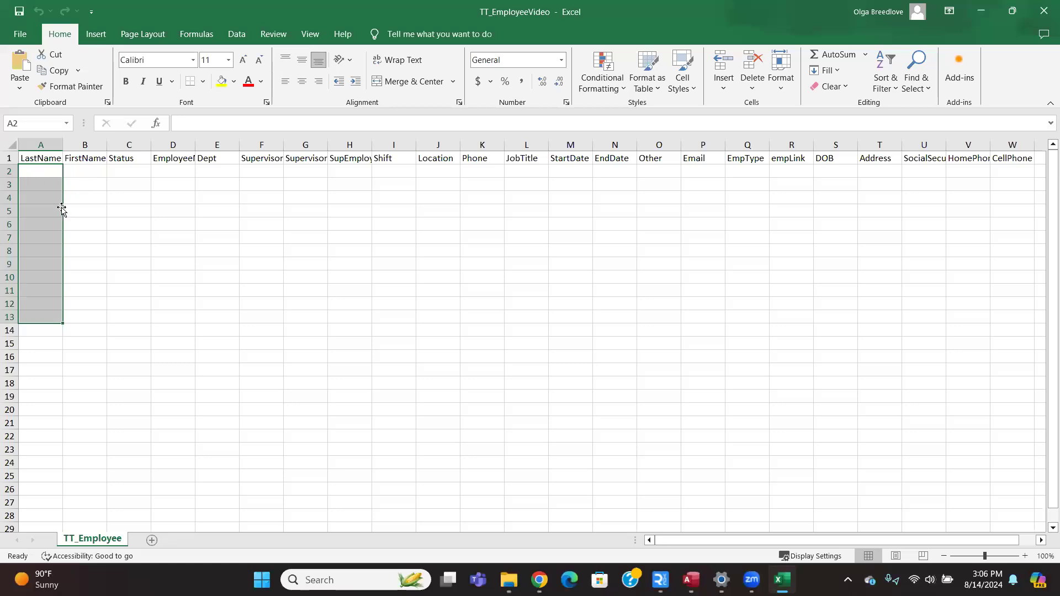
pyautogui.moveTo(82, 174); pyautogui.dragTo(88, 332)
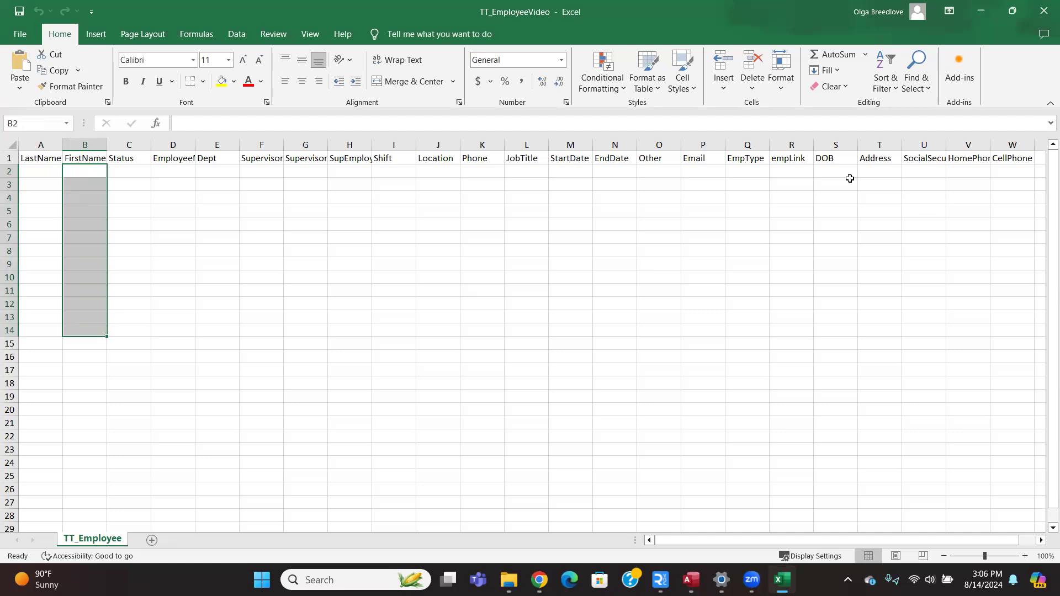
pyautogui.click(40, 172)
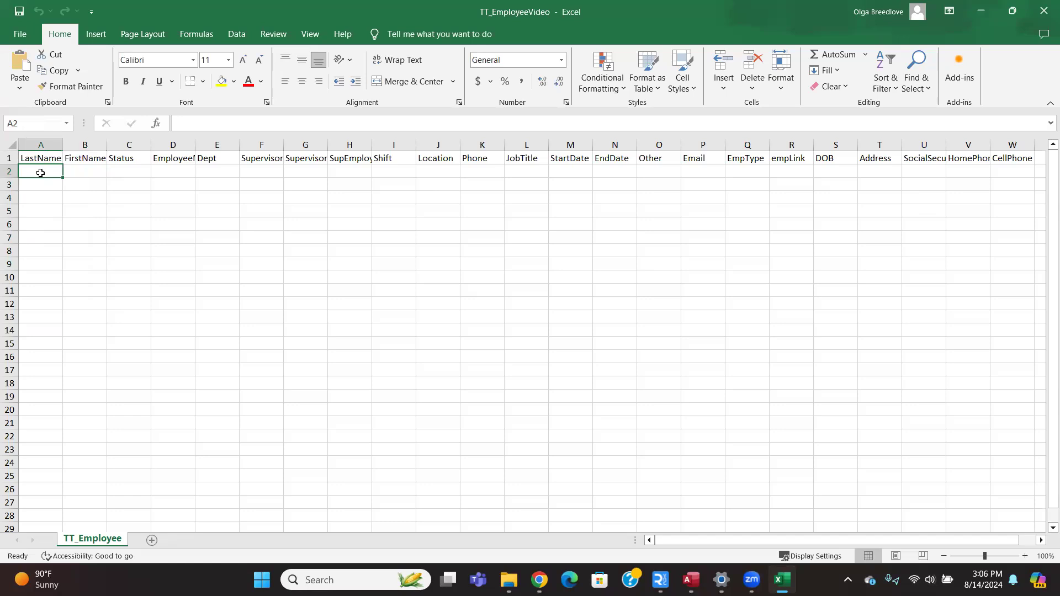
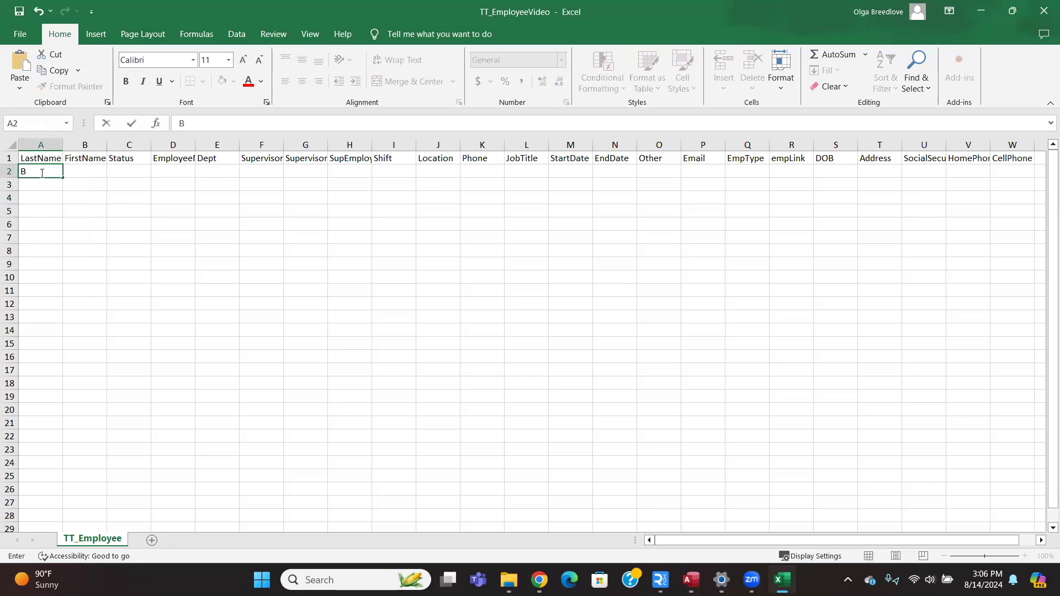
pyautogui.press('Tab')
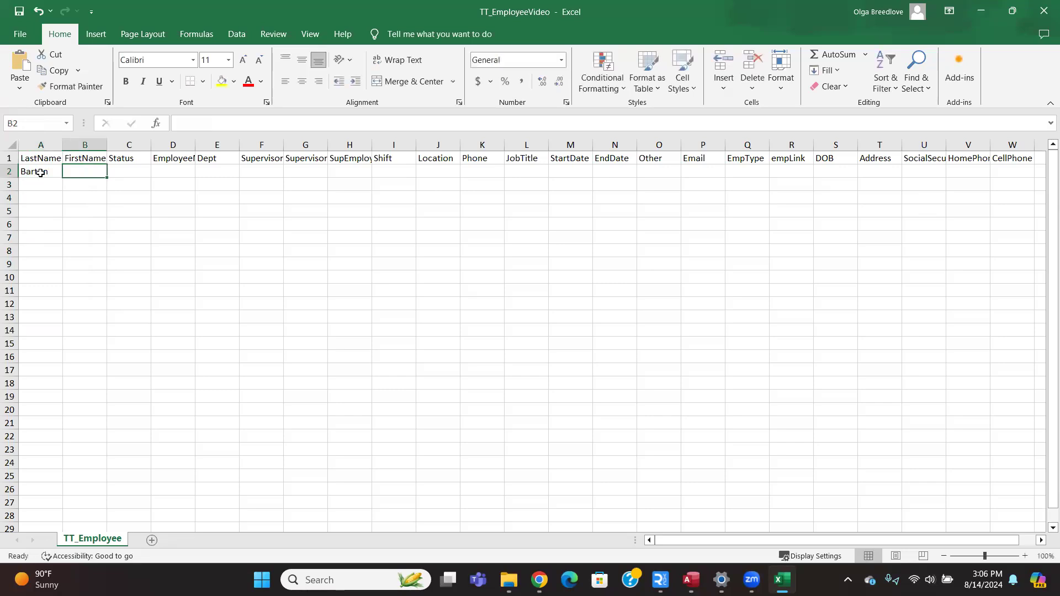
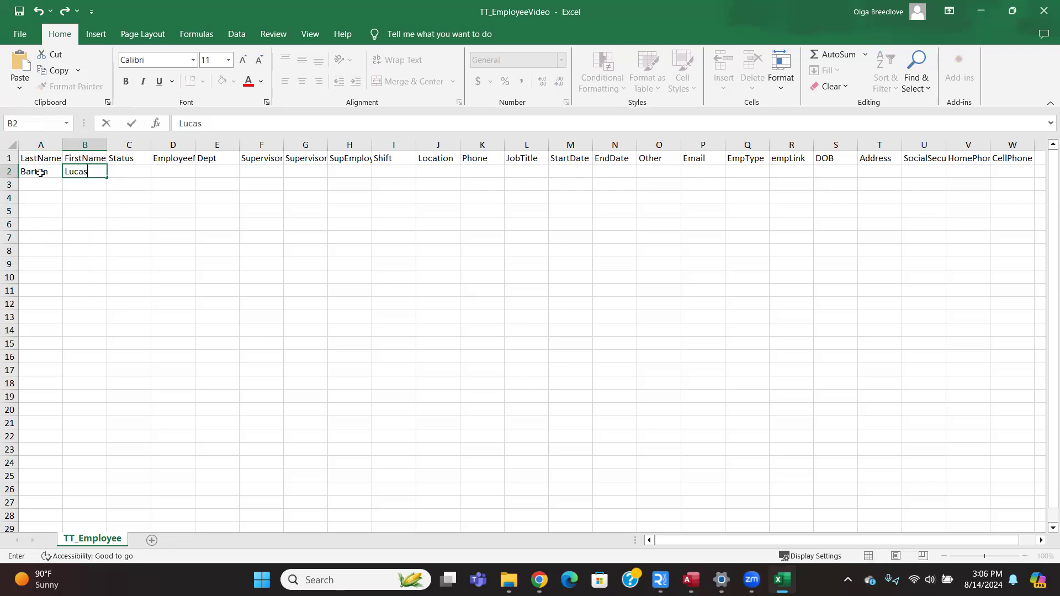
pyautogui.press('Tab')
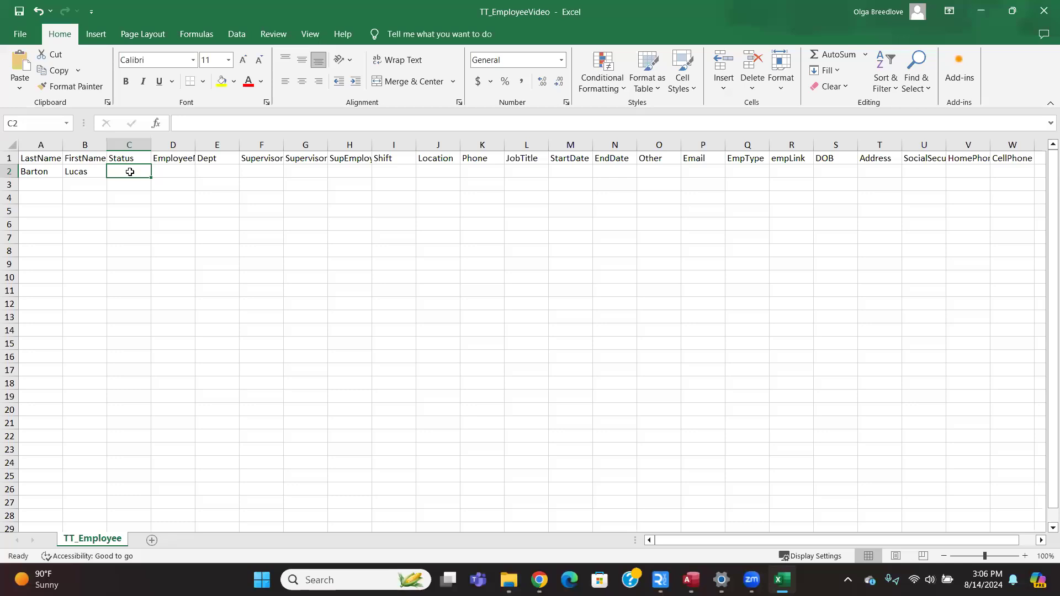
# Leave Status blank and widen column D to show the EmployeeNumber heading.
pyautogui.write('Ina')
pyautogui.press('BackSpace')
pyautogui.press('BackSpace')
pyautogui.press('BackSpace')
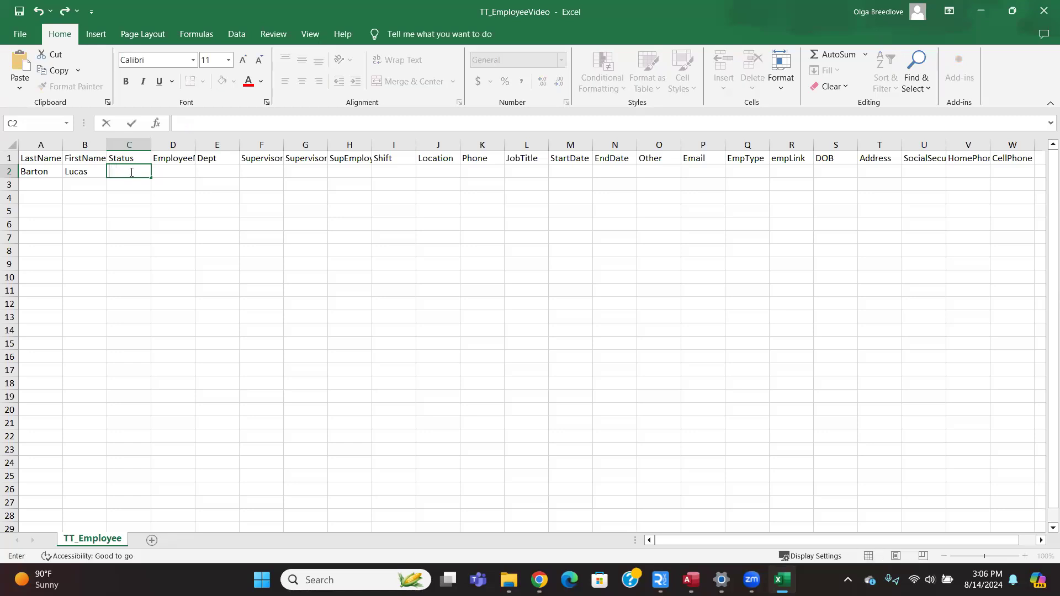
pyautogui.press('Tab')
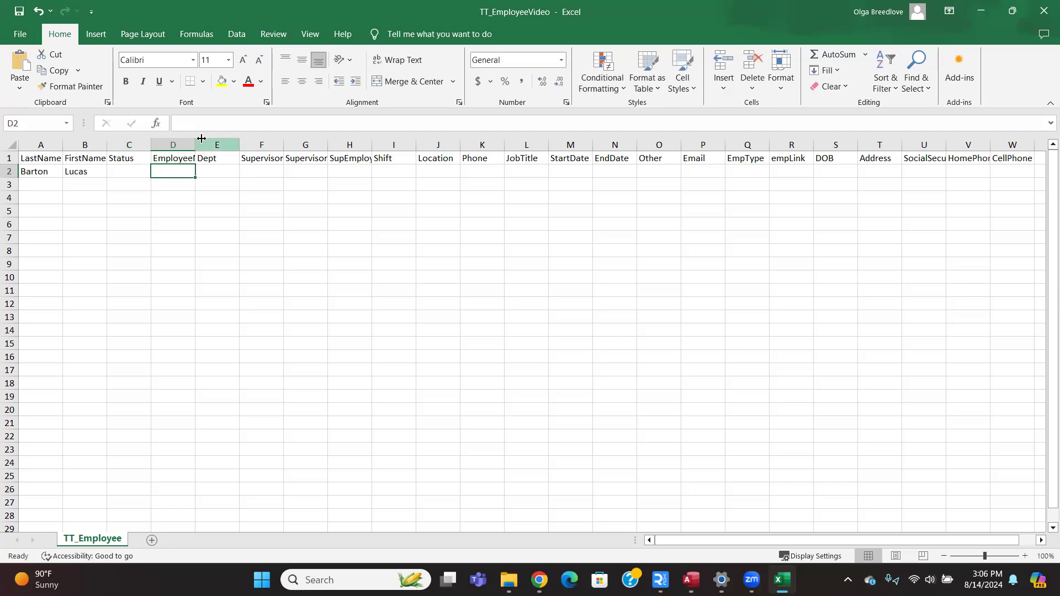
pyautogui.moveTo(194, 137); pyautogui.dragTo(216, 138)
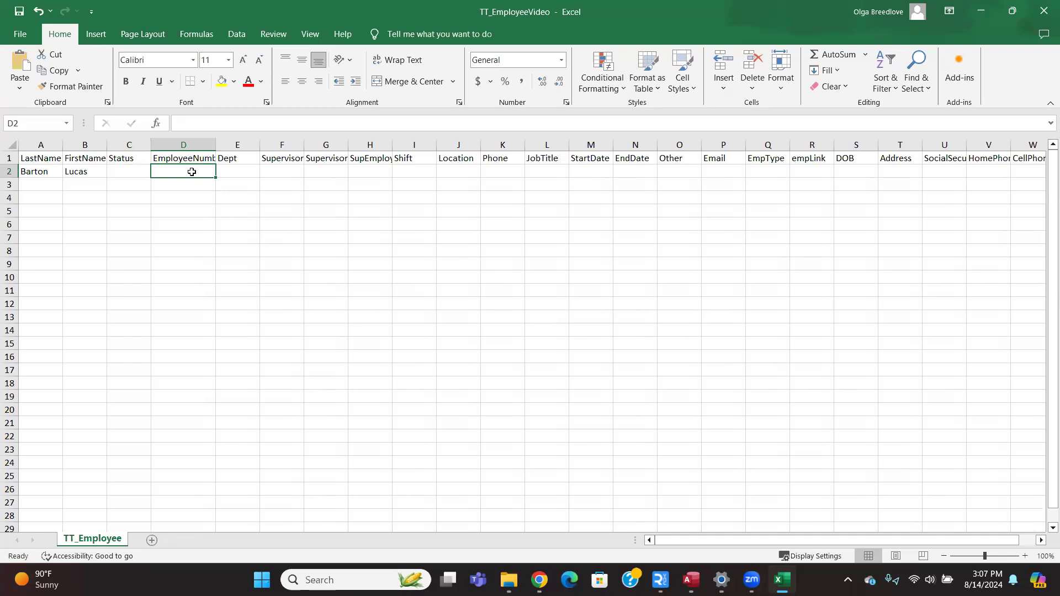
# Enter the employee number and Sales department, and widen columns F and H to fit their headings.
pyautogui.write('Bar')
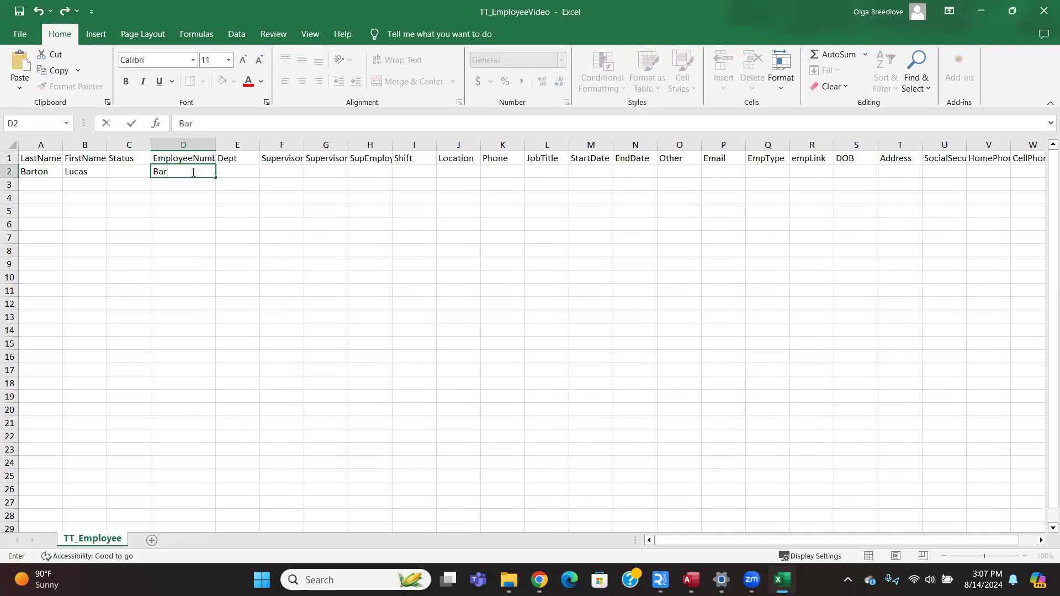
pyautogui.write('t-5836')
pyautogui.click(245, 175)
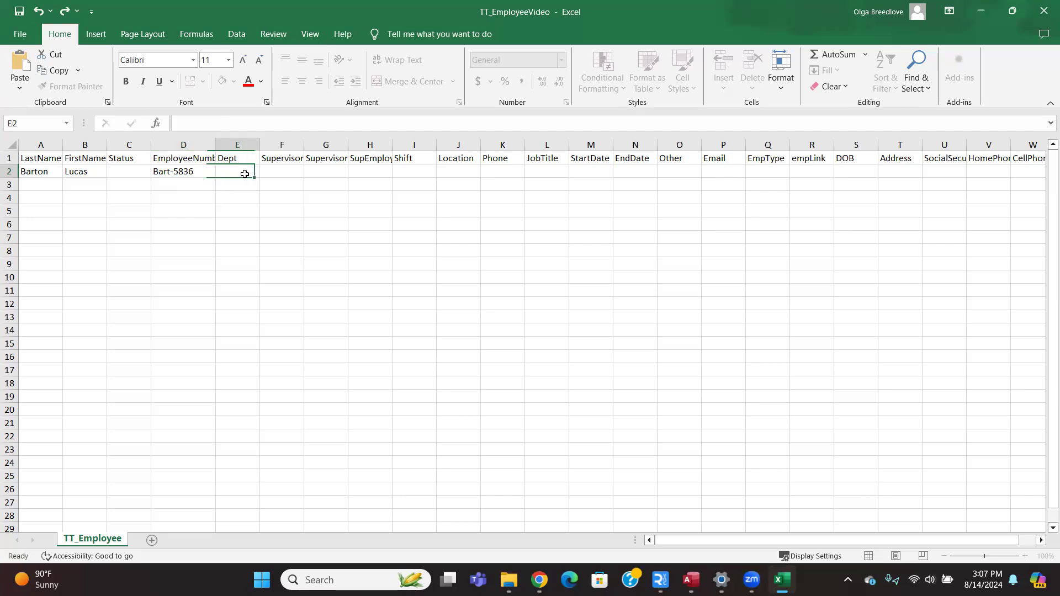
pyautogui.write('Sales')
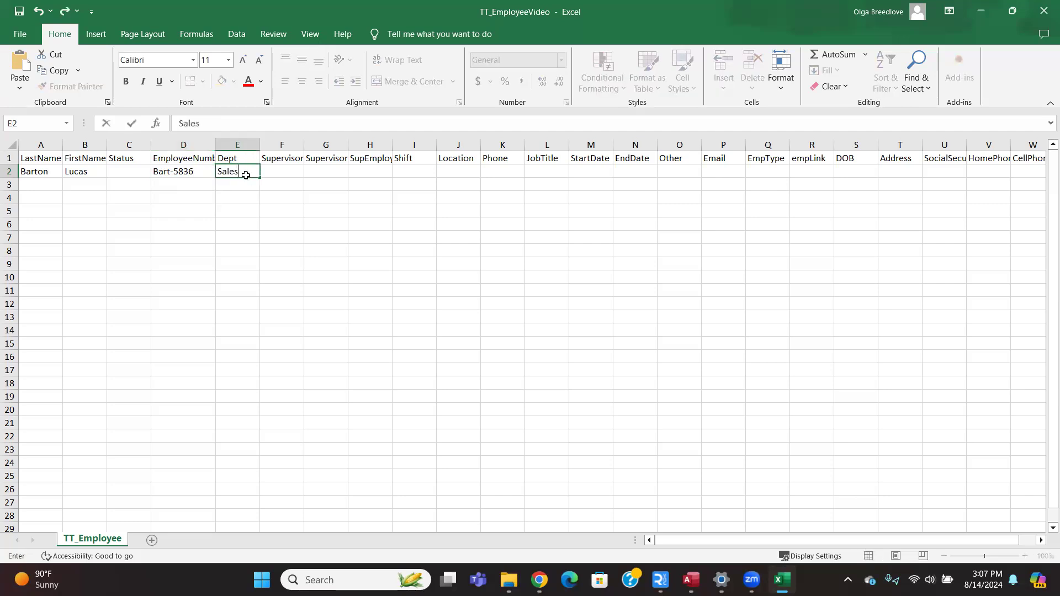
pyautogui.press('Tab')
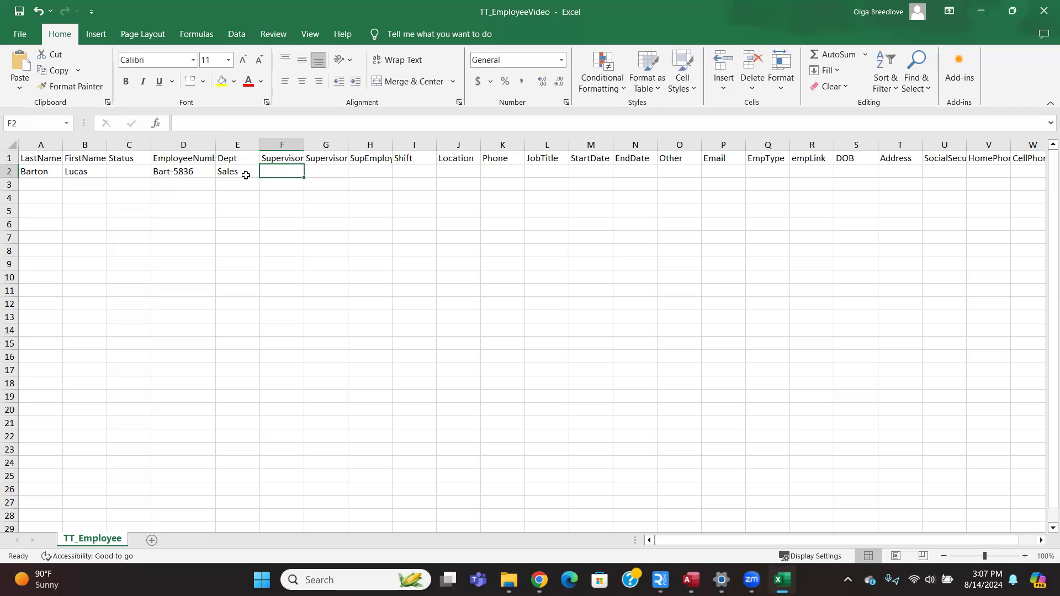
pyautogui.doubleClick(304, 145)
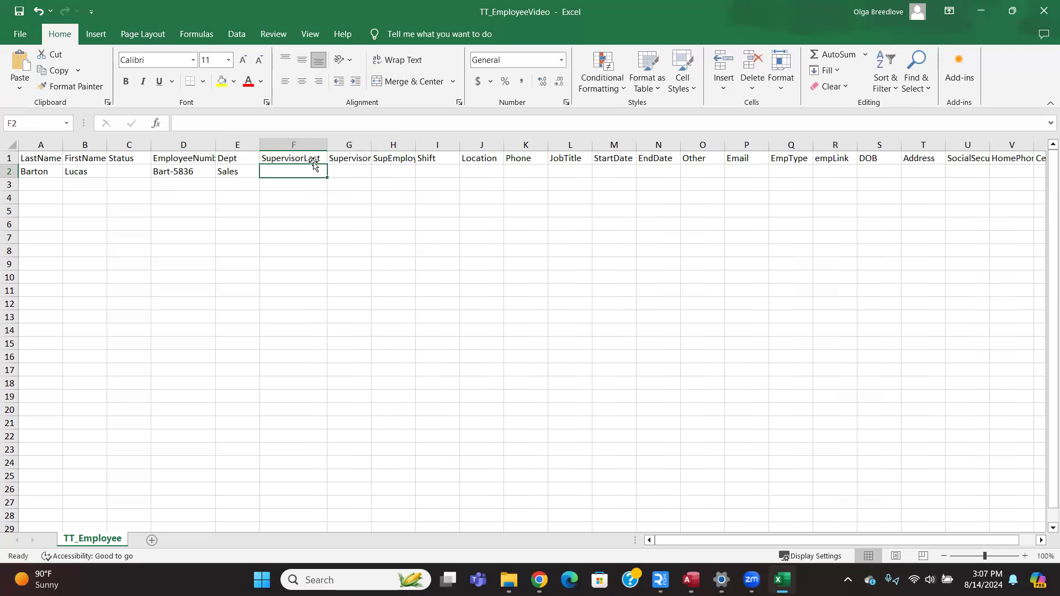
pyautogui.click(403, 157)
pyautogui.moveTo(416, 148); pyautogui.dragTo(437, 148)
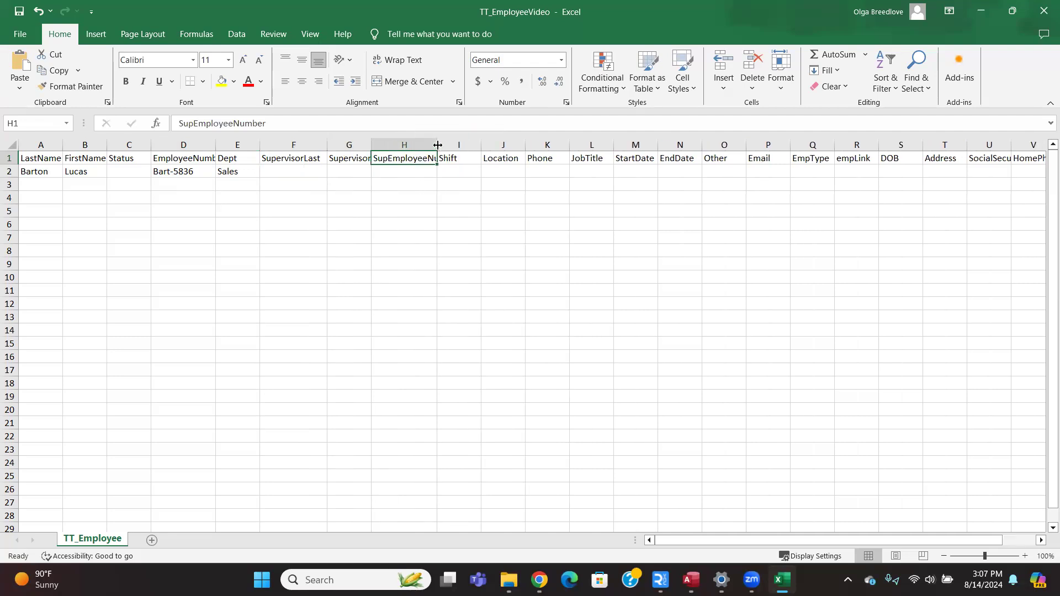
# Fill in the supervisor's last name in F2 and first name in G2.
pyautogui.click(406, 171)
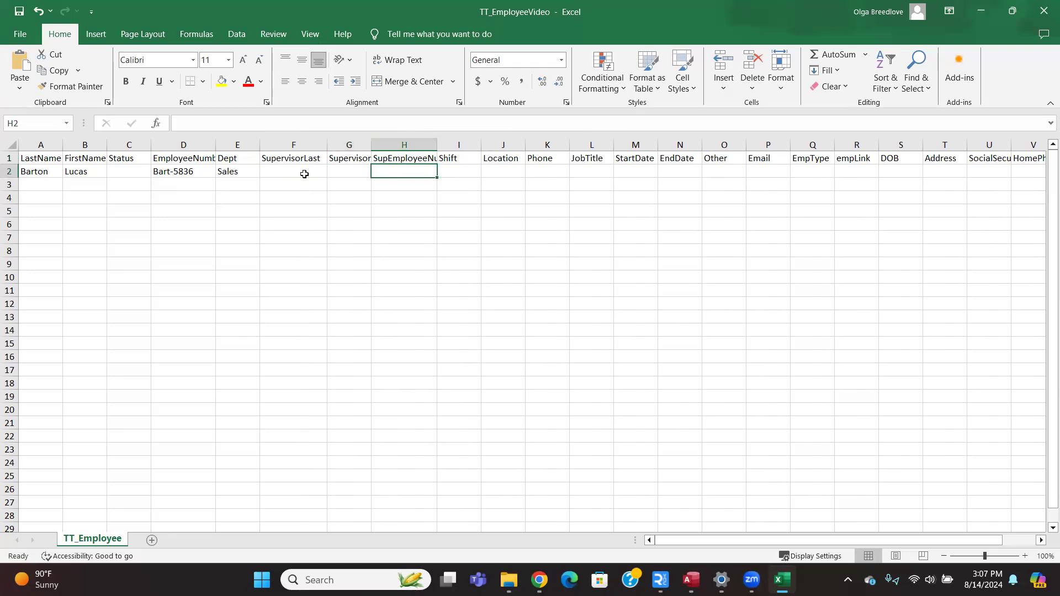
pyautogui.click(287, 169)
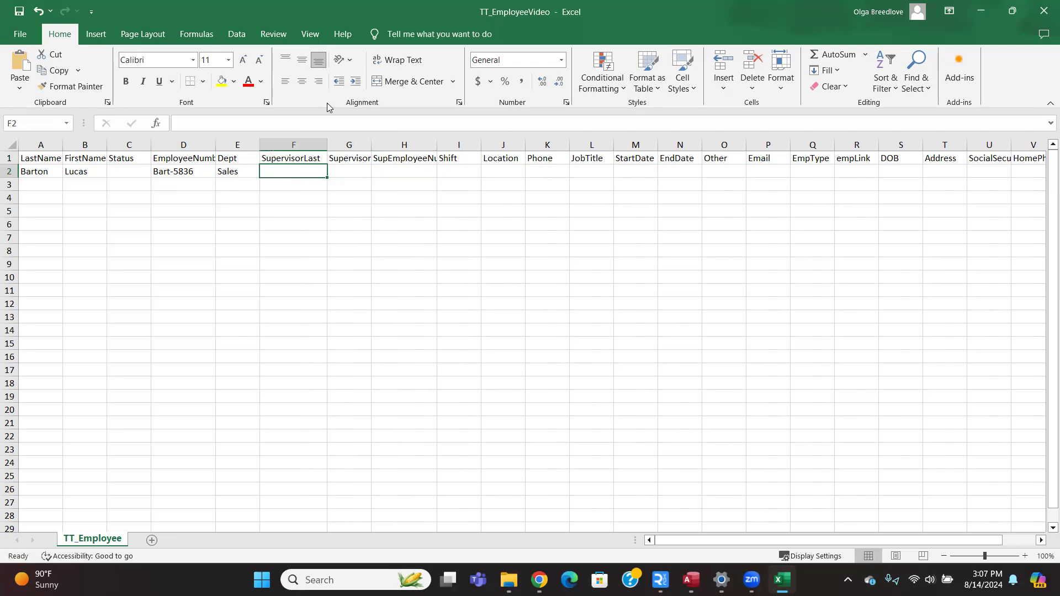
pyautogui.write('supervisorLast')
pyautogui.press('Escape')
pyautogui.press('Tab')
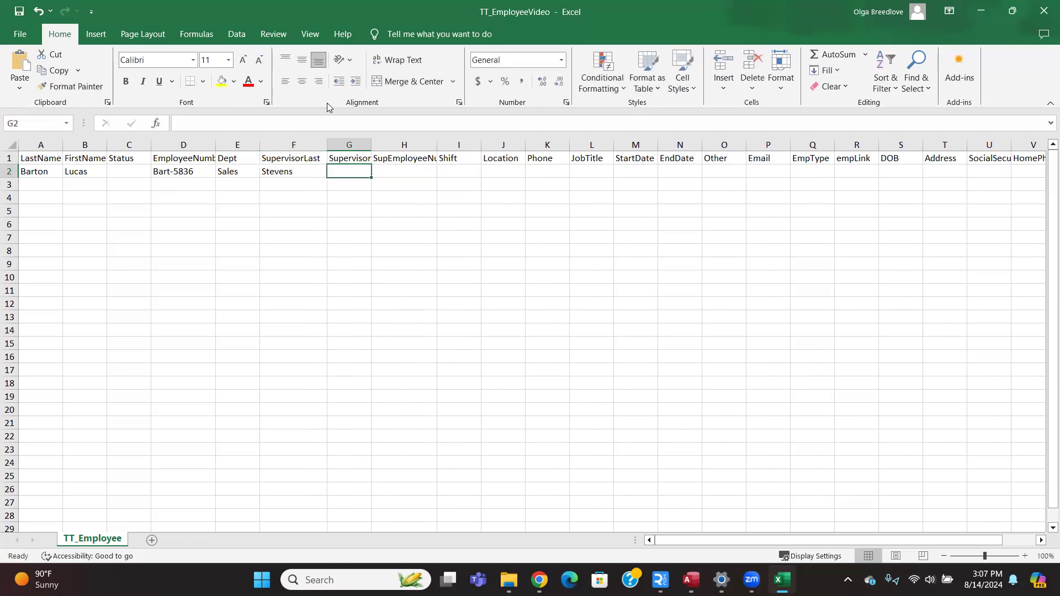
pyautogui.press('Up')
pyautogui.press('Down')
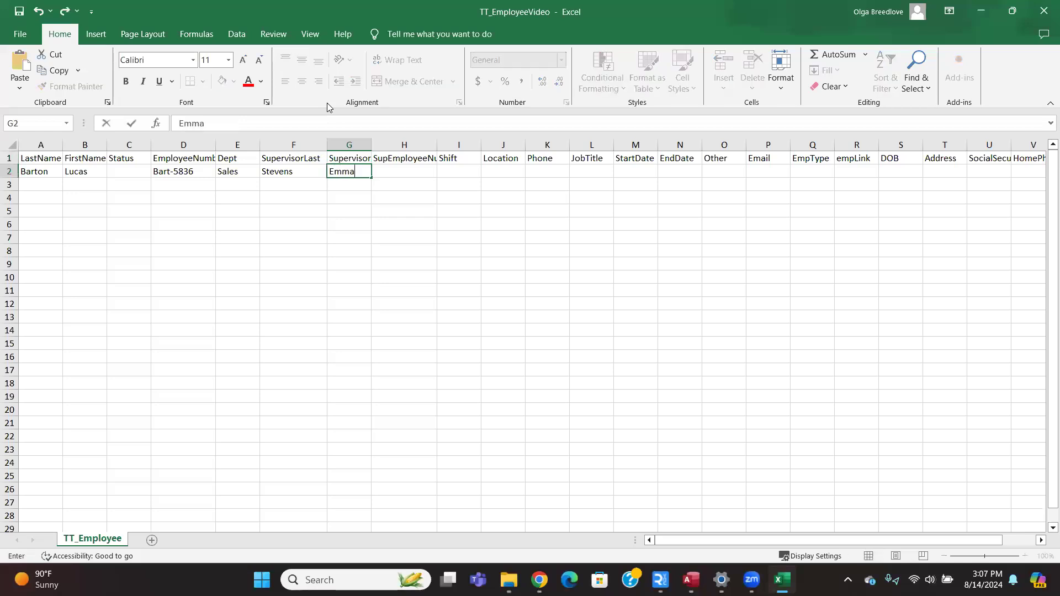
pyautogui.press('Tab')
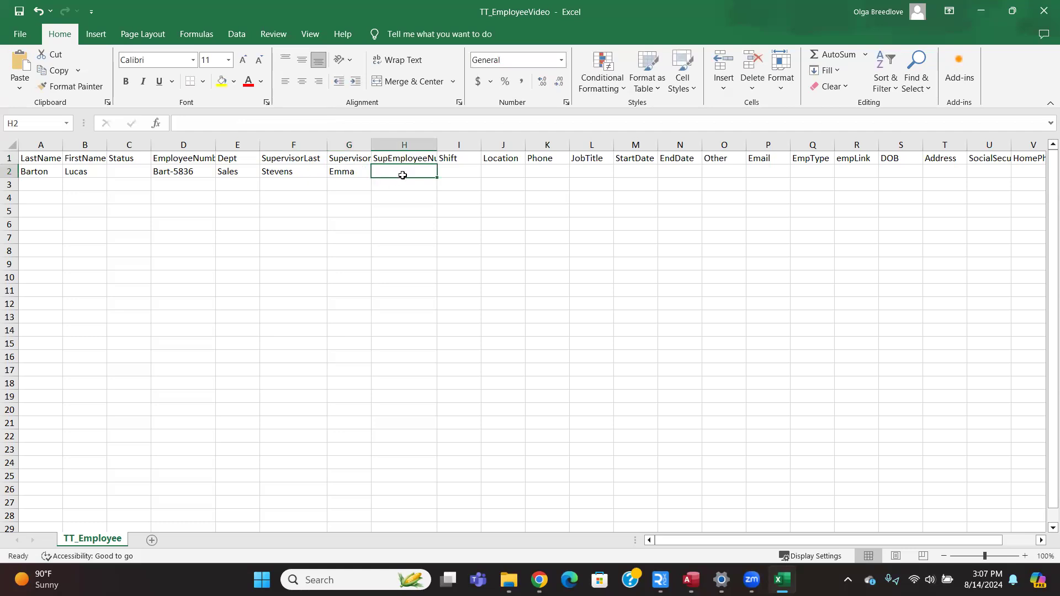
# Skip the supervisor number and enter Day shift, Remote location, Sales Rep title and 4/10/2024.
pyautogui.press('Tab')
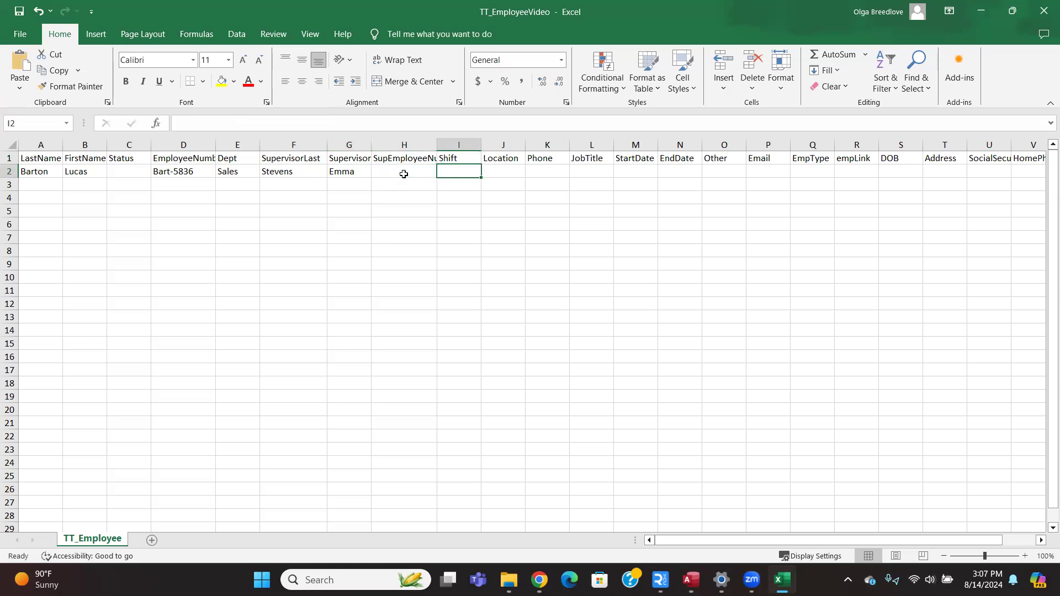
pyautogui.write('Day')
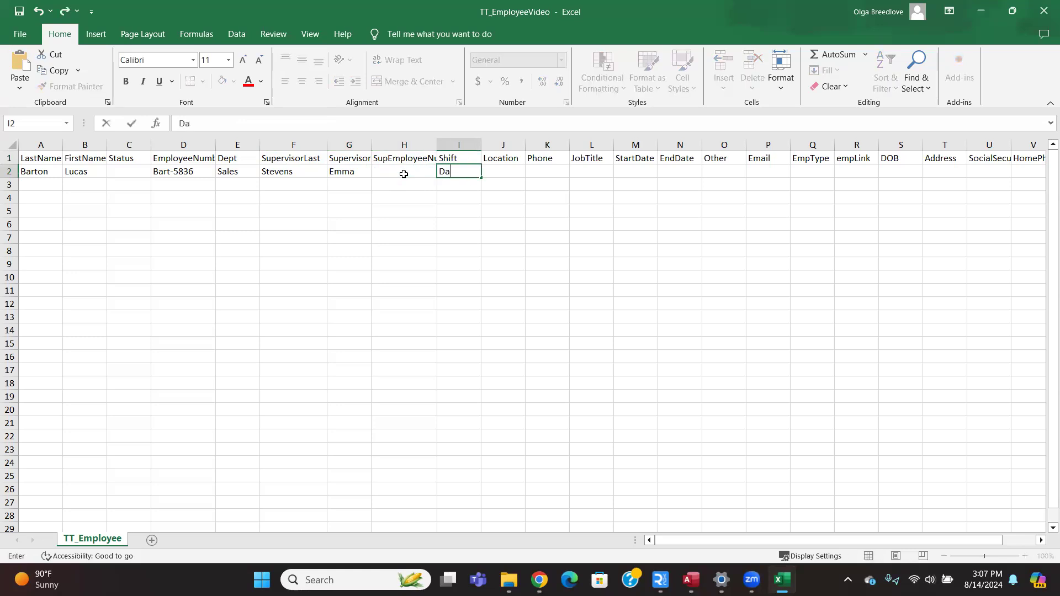
pyautogui.press('Tab')
pyautogui.write('Remote')
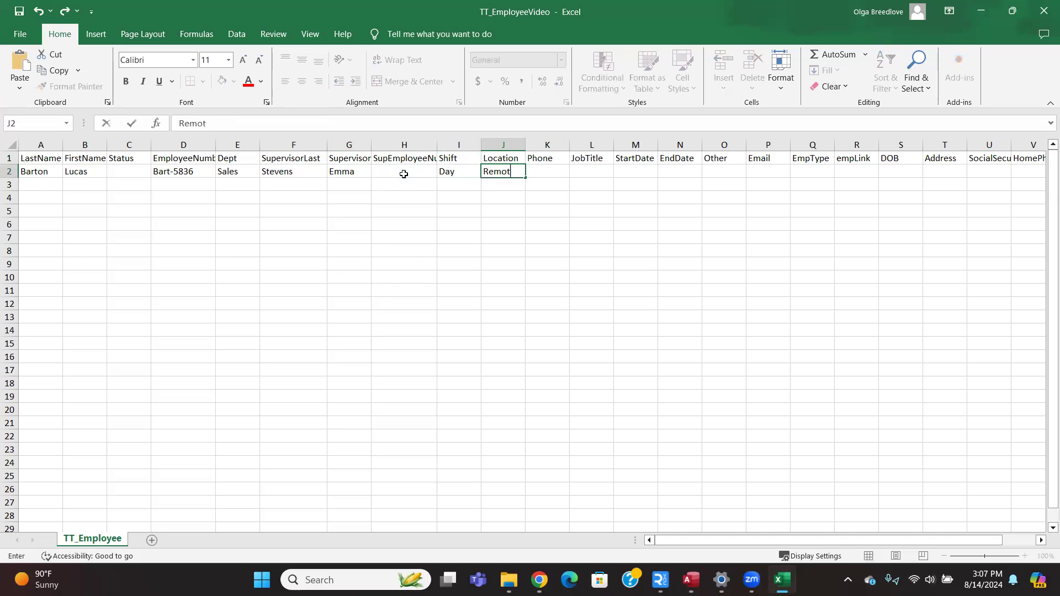
pyautogui.press('Tab')
pyautogui.press('Tab')
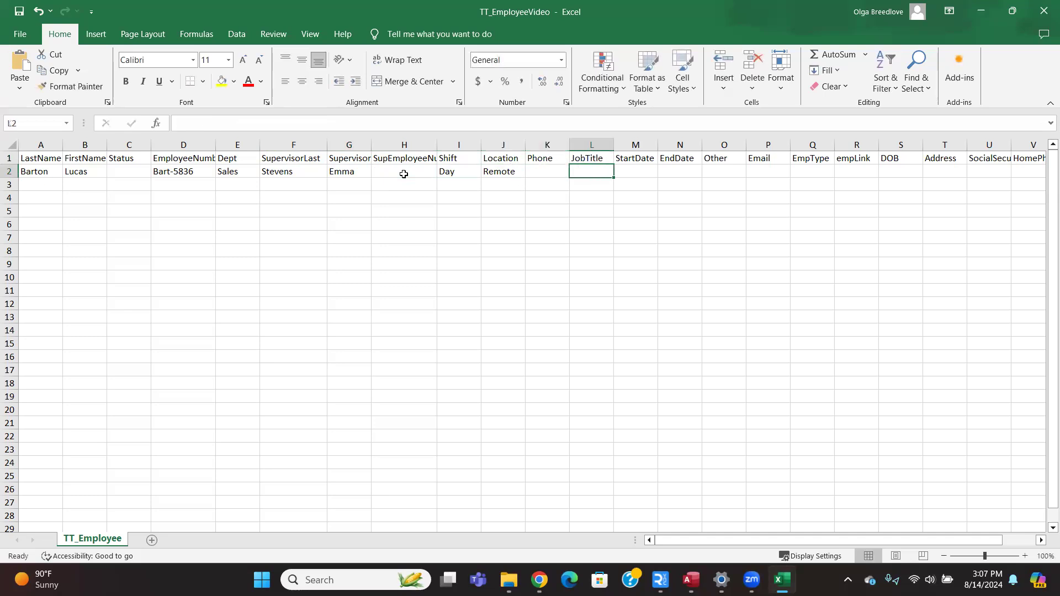
pyautogui.write('Sales Rep')
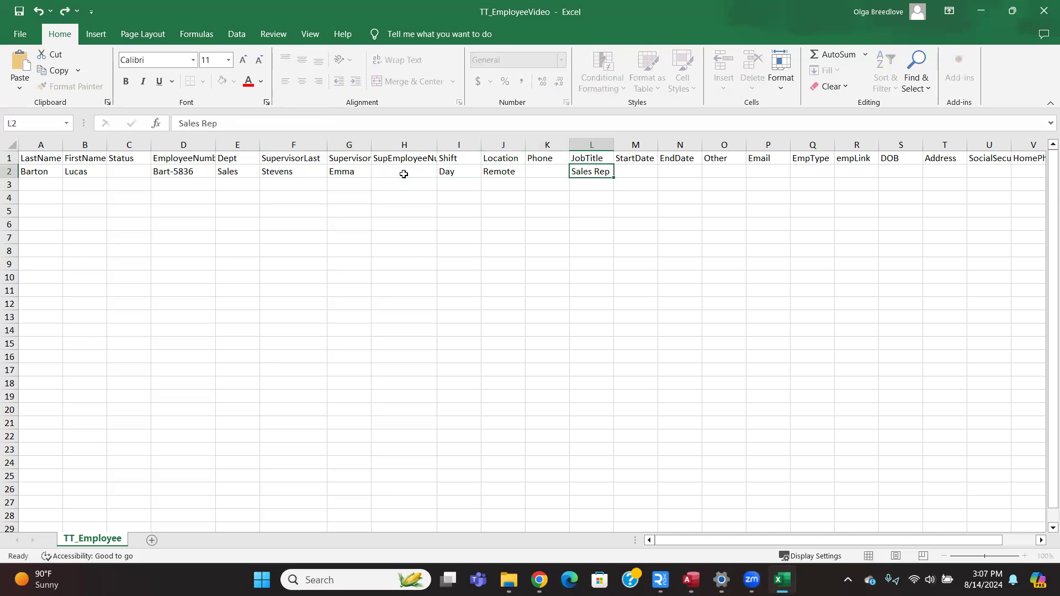
pyautogui.press('Tab')
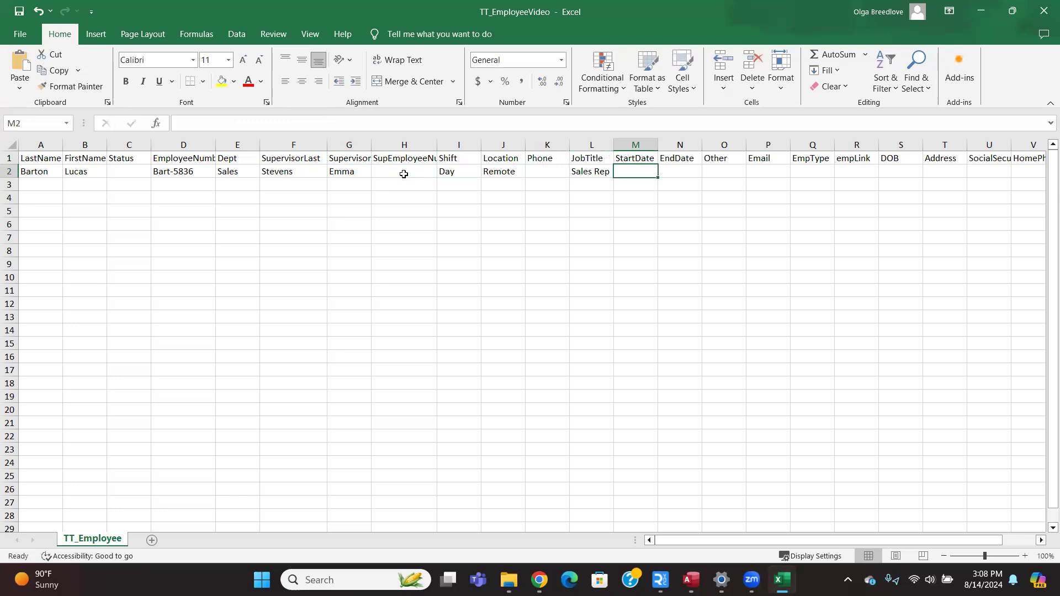
pyautogui.write('4/')
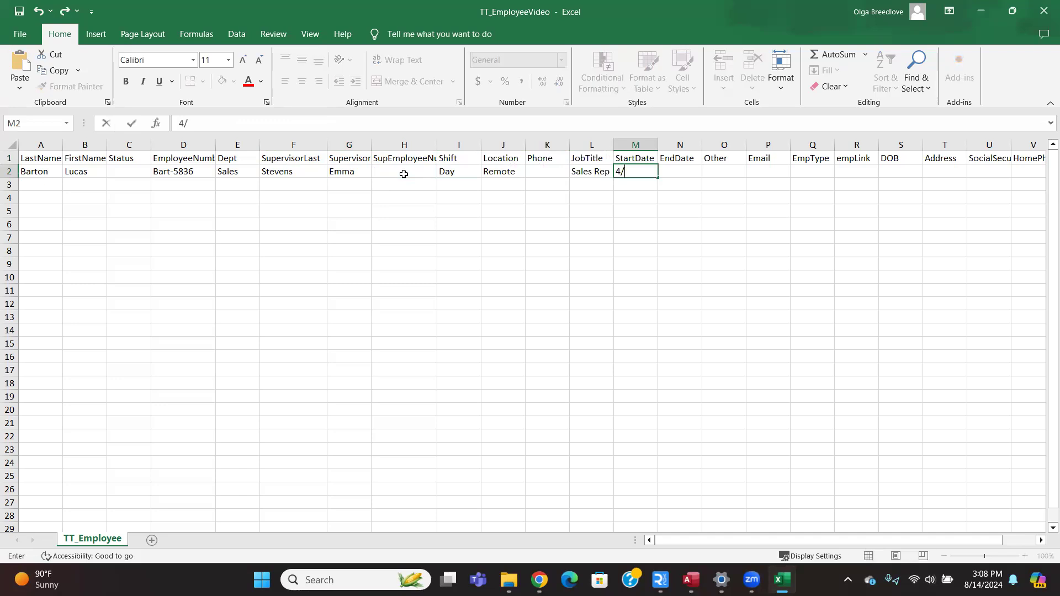
pyautogui.write('10/2024')
# Commit the start date, then enter the employee's e-mail address and Temp as EmpType.
pyautogui.press('Tab')
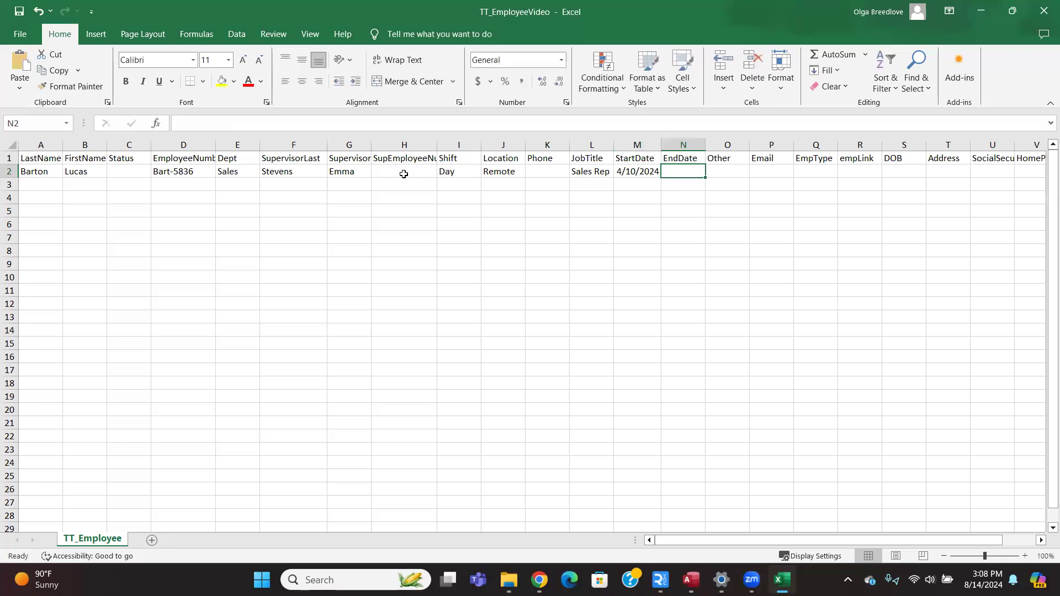
pyautogui.press('Tab')
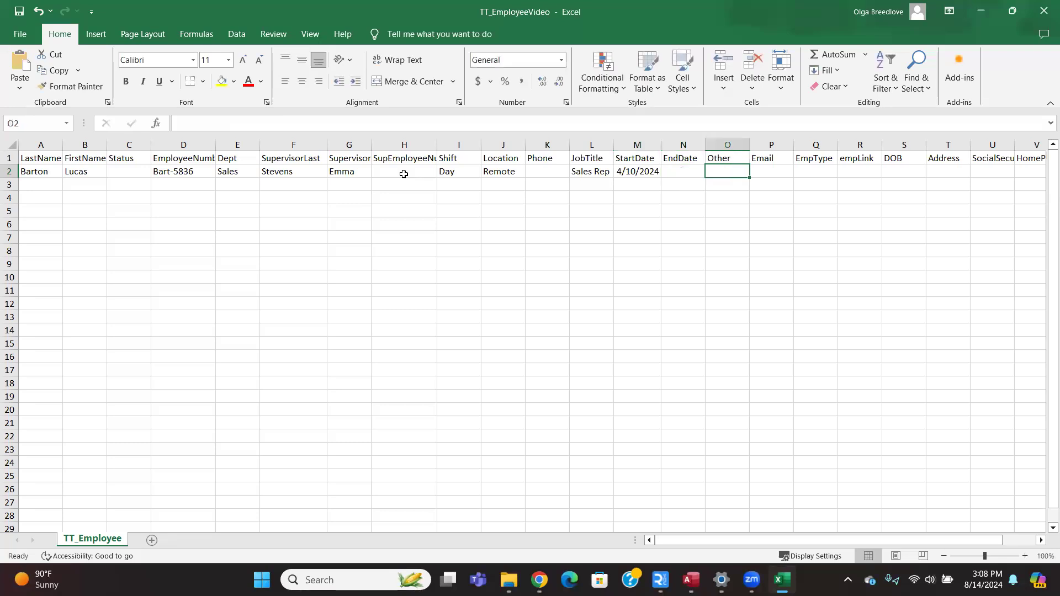
pyautogui.press('Tab')
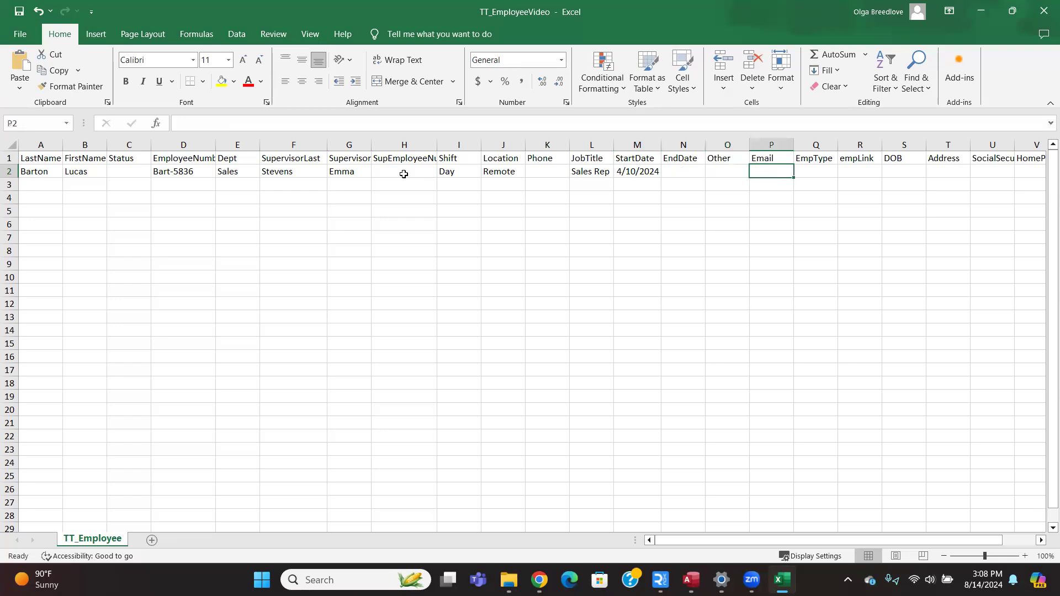
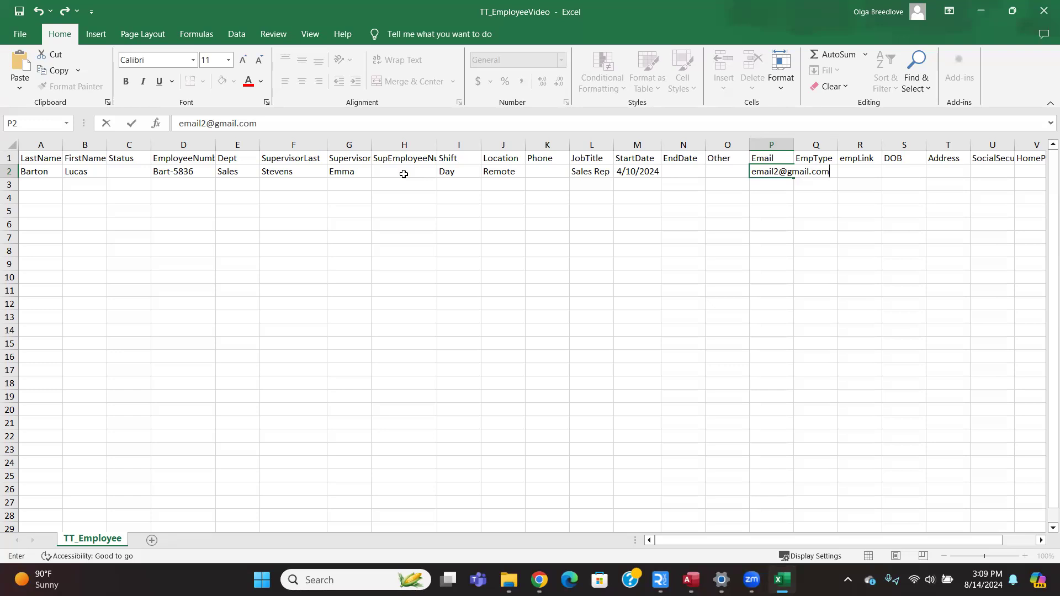
pyautogui.press('Tab')
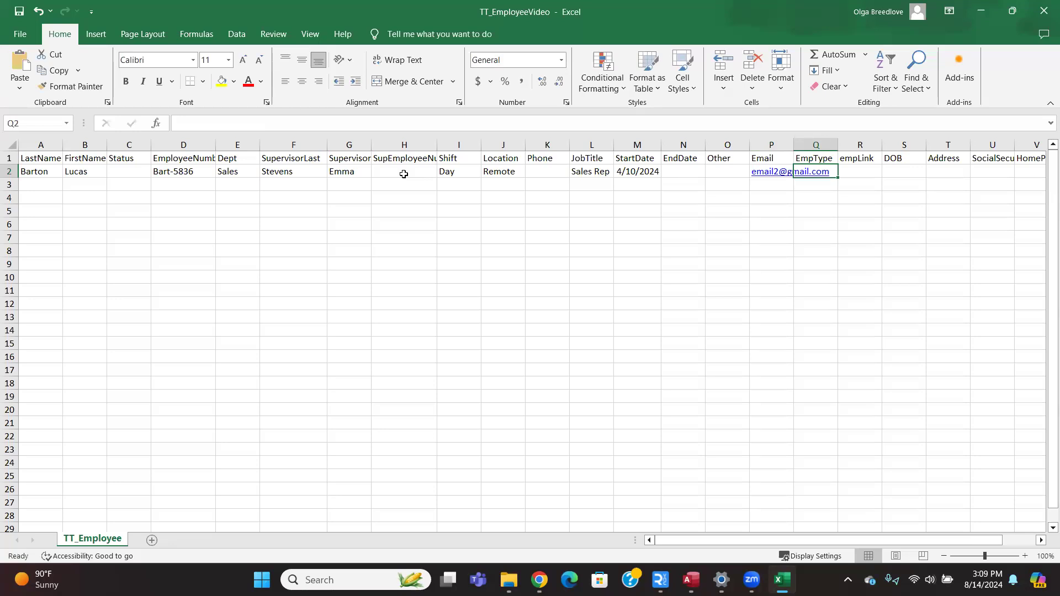
pyautogui.write('Temp')
pyautogui.press('Tab')
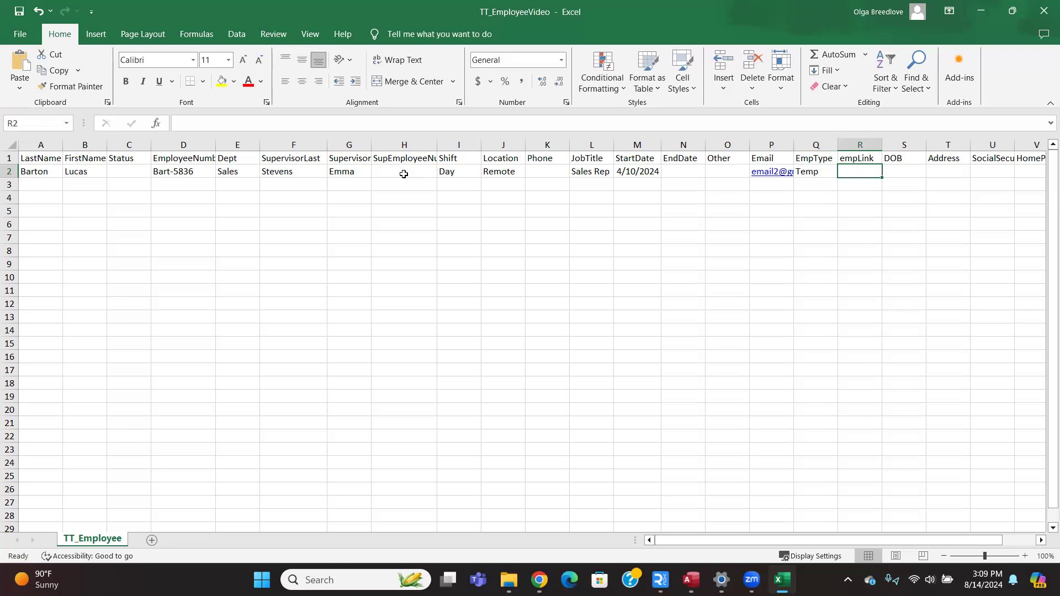
pyautogui.press('Tab')
pyautogui.press('Tab')
pyautogui.press('Tab')
pyautogui.press('Tab')
pyautogui.press('Tab')
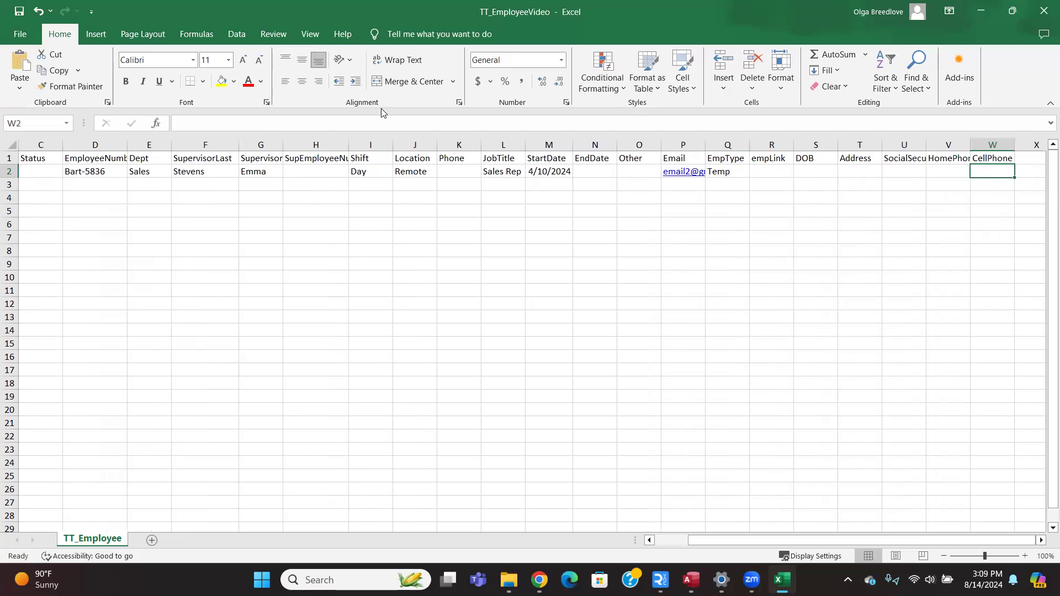
# Widen column D so the full EmployeeNumber heading shows, then save the workbook.
pyautogui.moveTo(723, 541); pyautogui.dragTo(615, 520)
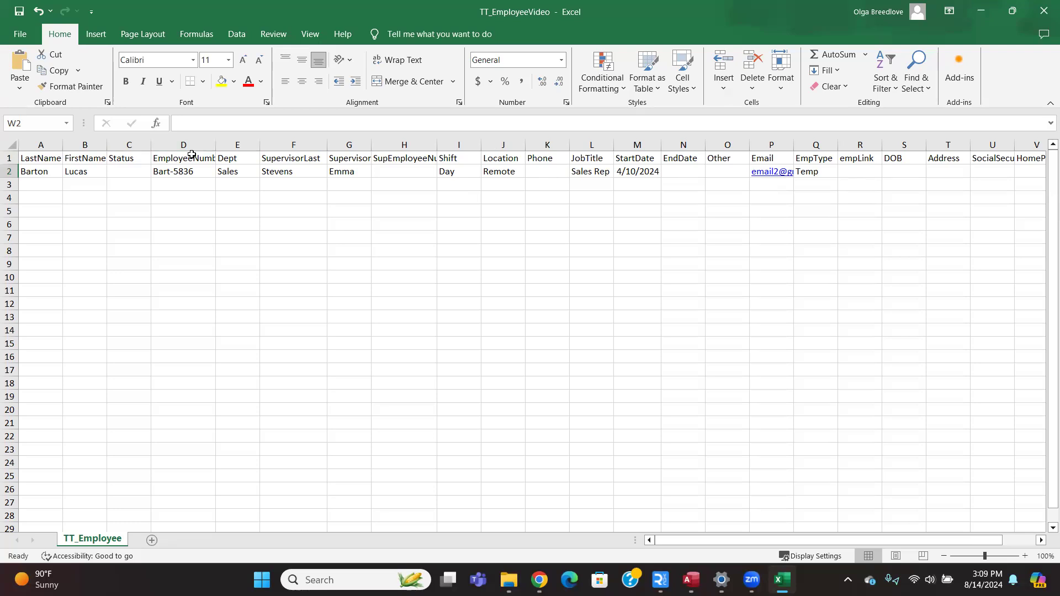
pyautogui.moveTo(215, 141); pyautogui.dragTo(248, 142)
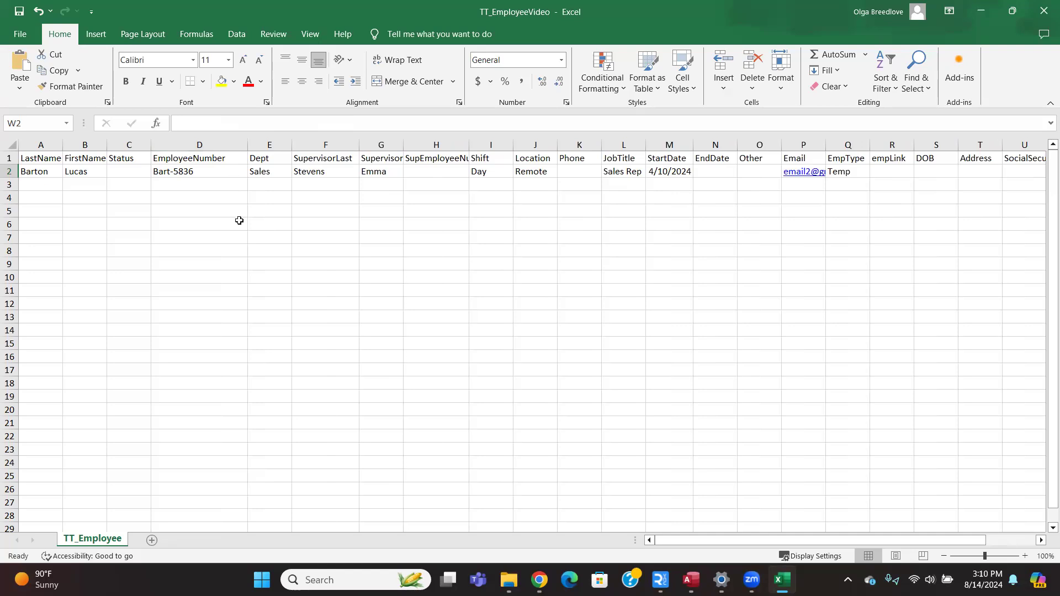
pyautogui.click(17, 20)
# Import TT_EmployeeVideo from the Desktop in the Import Employee Records dialog.
pyautogui.click(1007, 14)
pyautogui.click(858, 83)
pyautogui.click(601, 276)
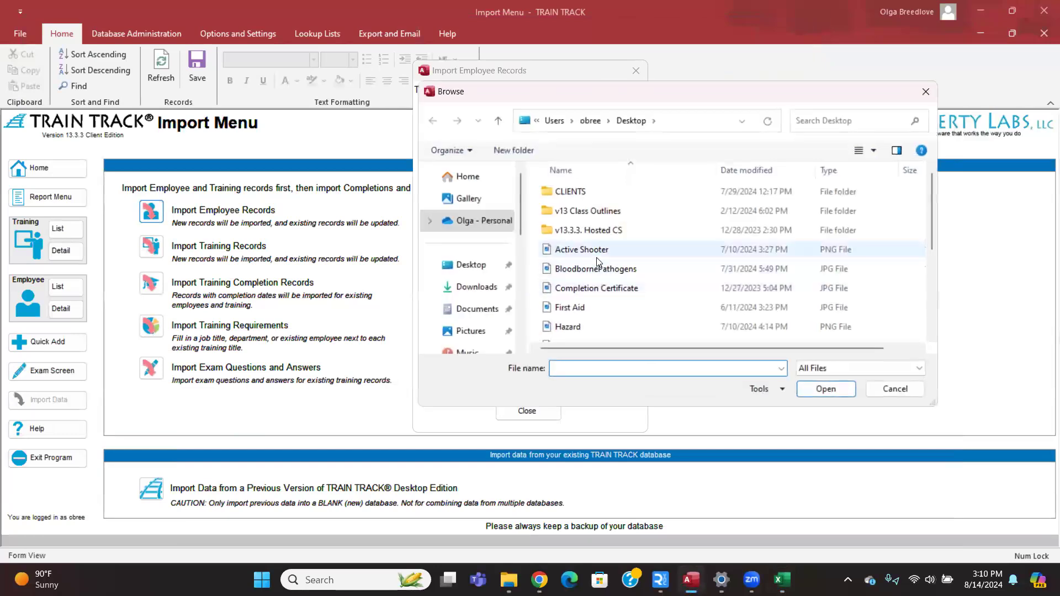
pyautogui.click(467, 270)
pyautogui.scroll(-3, 599, 276)
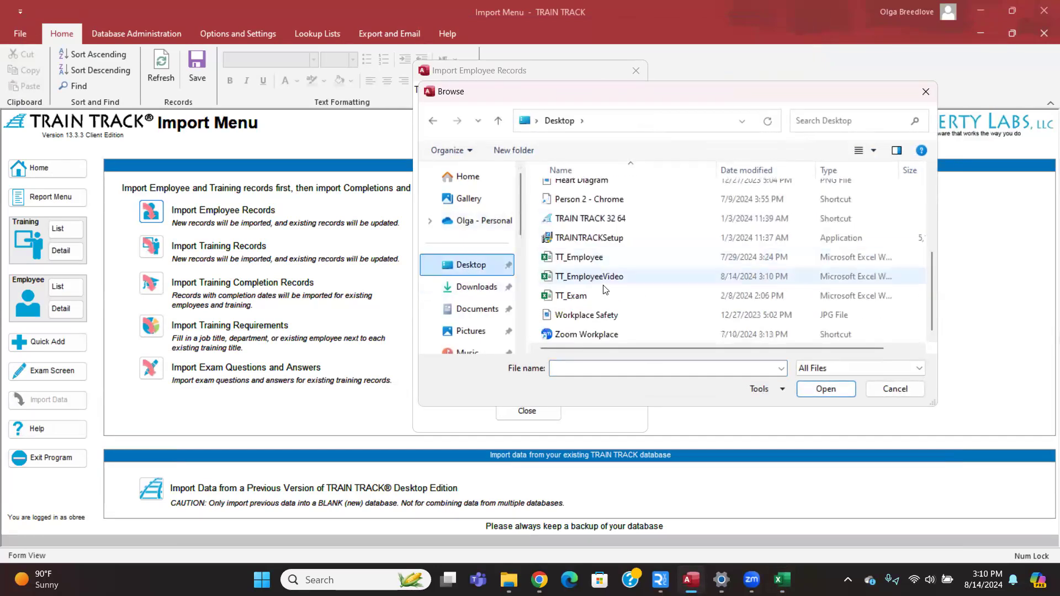
pyautogui.doubleClick(604, 278)
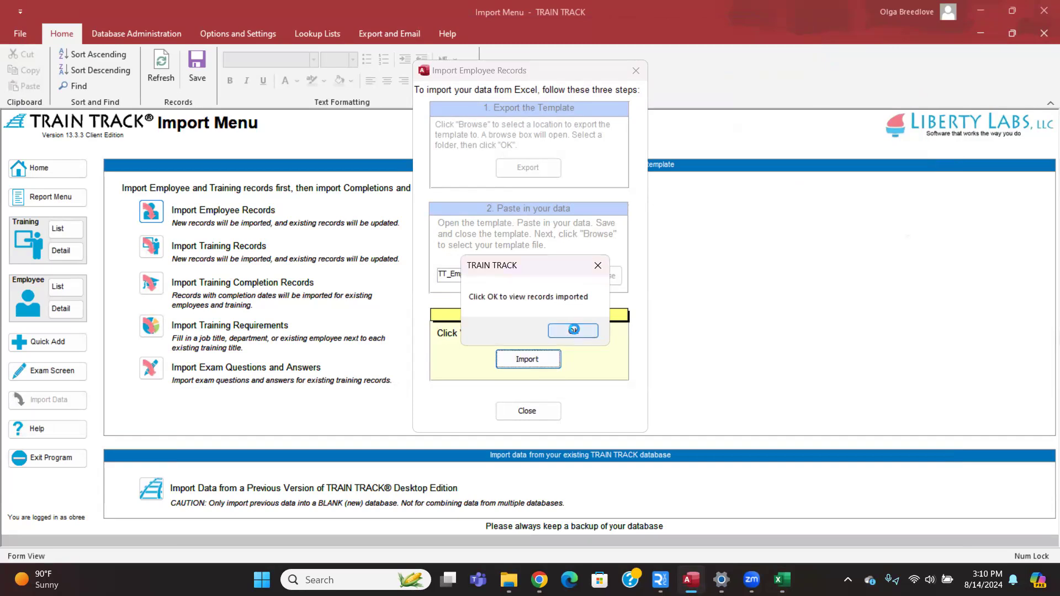
# Review the imported record and delete all import verification records.
pyautogui.click(573, 331)
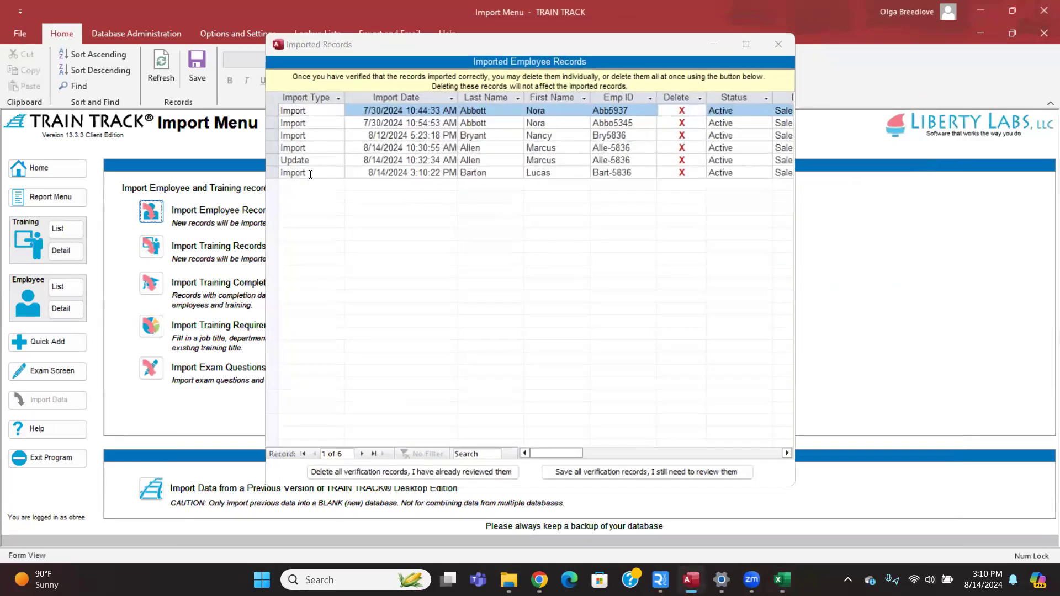
pyautogui.click(322, 173)
pyautogui.click(457, 472)
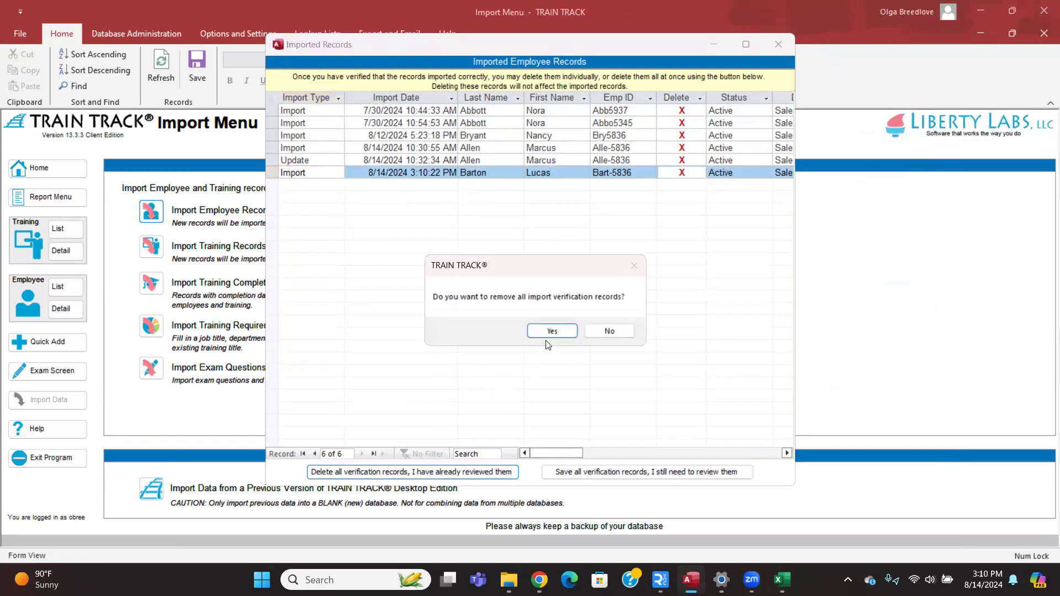
pyautogui.click(549, 332)
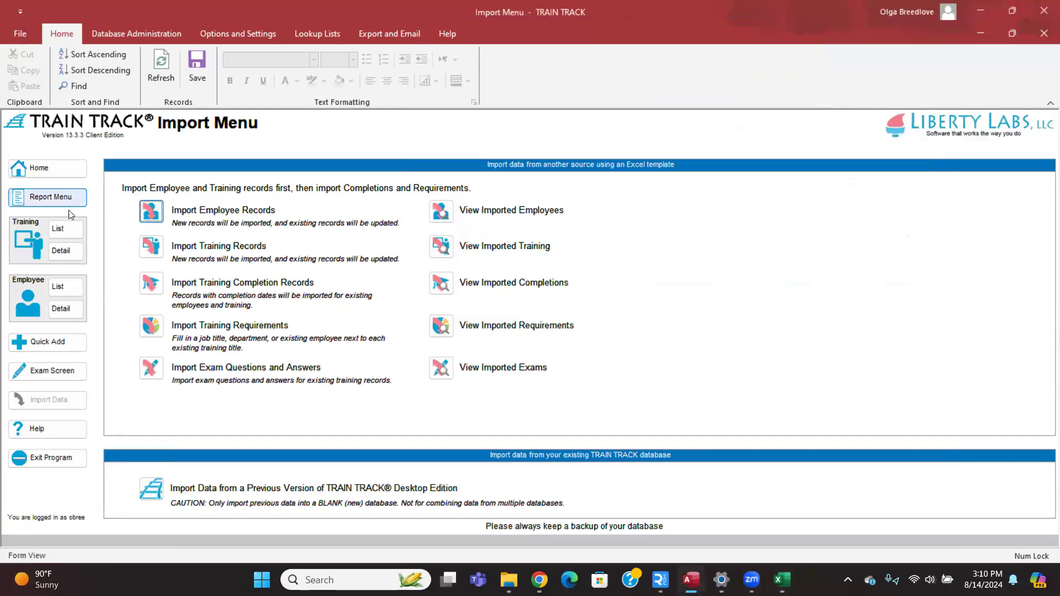
# Find the newly imported employee in the Employee List, then bring the Excel window back.
pyautogui.click(70, 286)
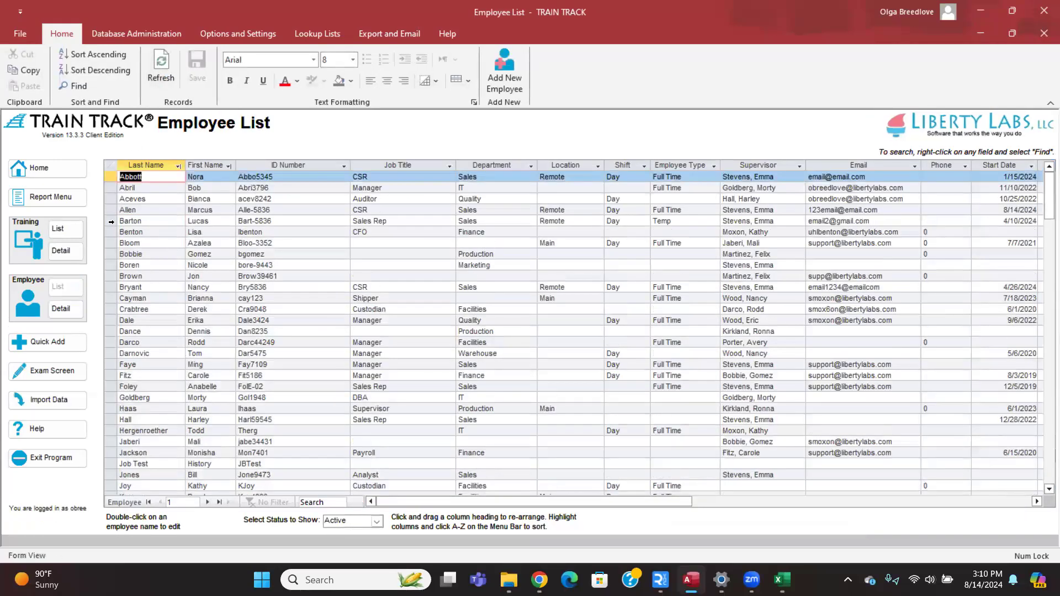
pyautogui.click(111, 222)
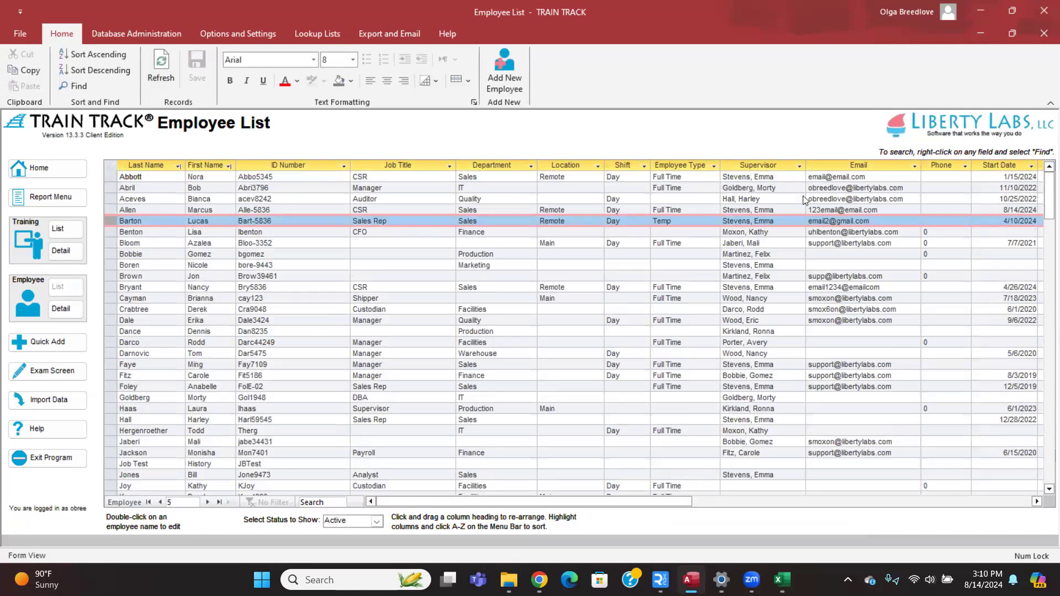
pyautogui.click(781, 578)
pyautogui.click(537, 279)
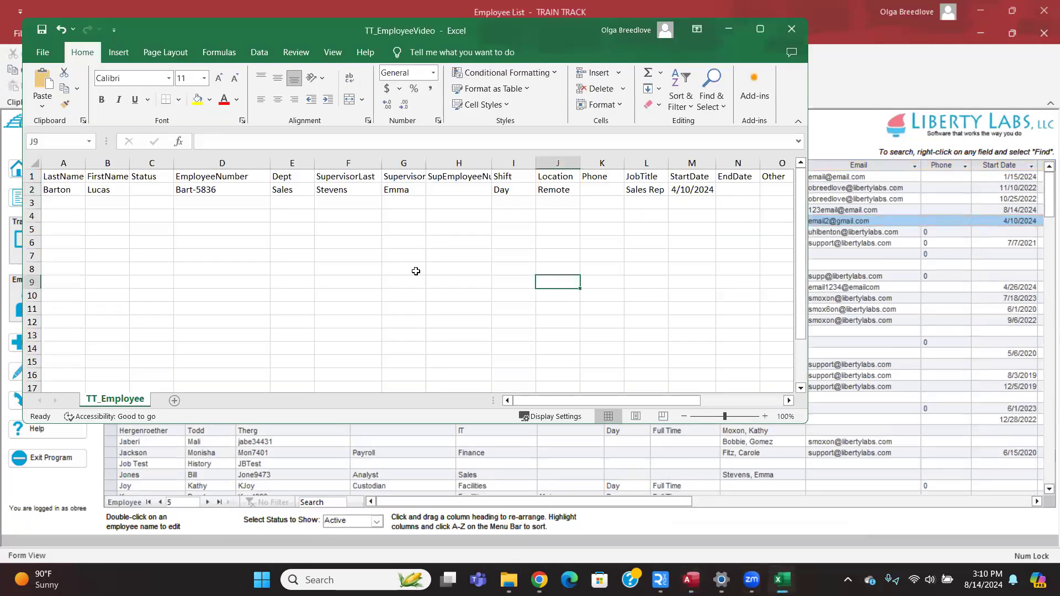
pyautogui.moveTo(233, 37); pyautogui.dragTo(265, 85)
# Maximize Excel, review the employee row's Sales department, then minimize the workbook.
pyautogui.click(781, 79)
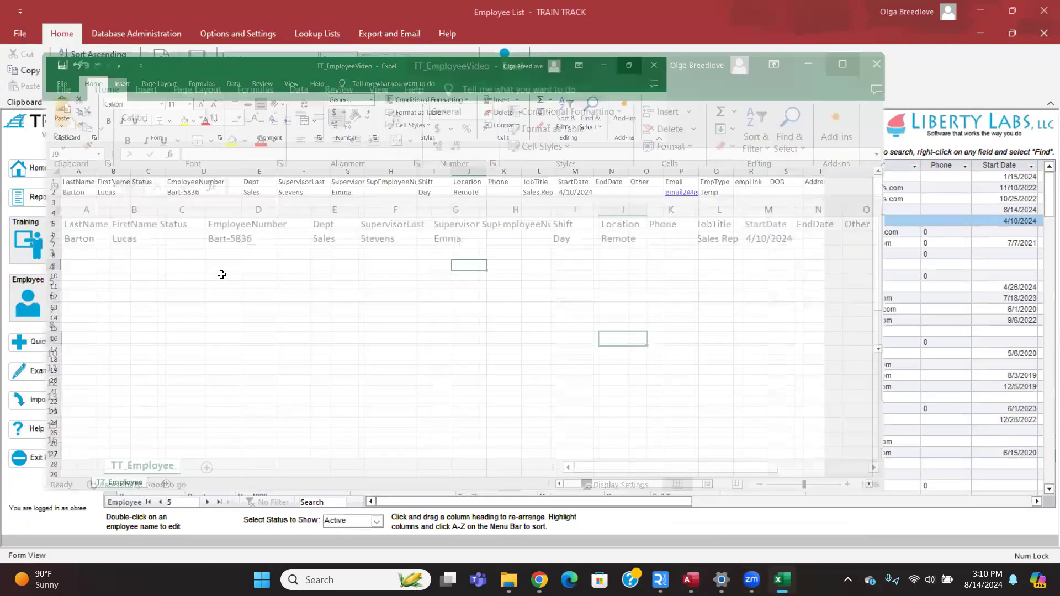
pyautogui.click(45, 187)
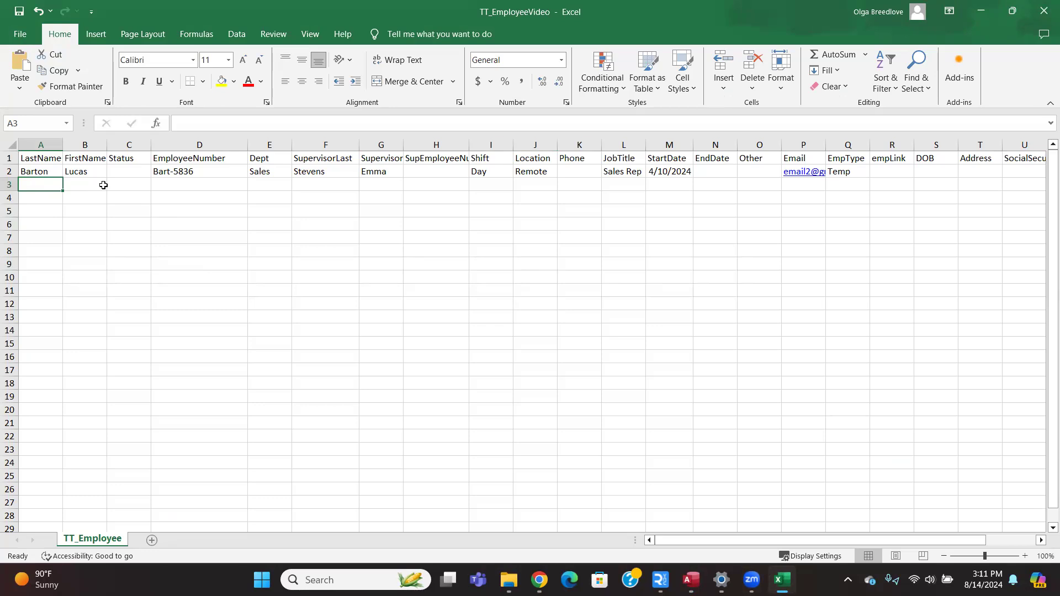
pyautogui.click(257, 173)
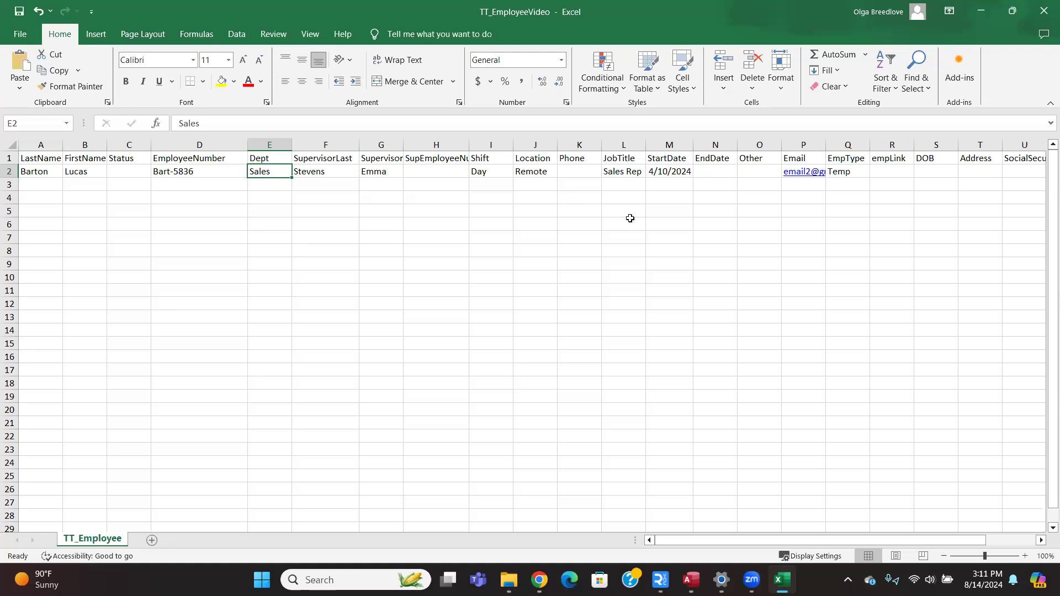
pyautogui.click(981, 19)
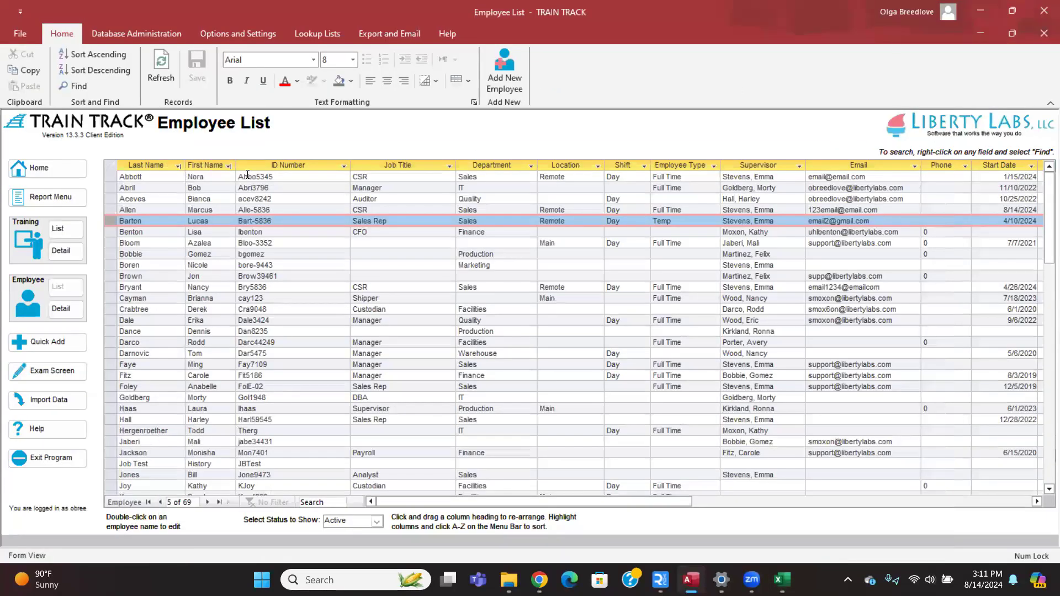
# Start a Custom Report Filter for Status of Required Training for all Employees.
pyautogui.click(53, 200)
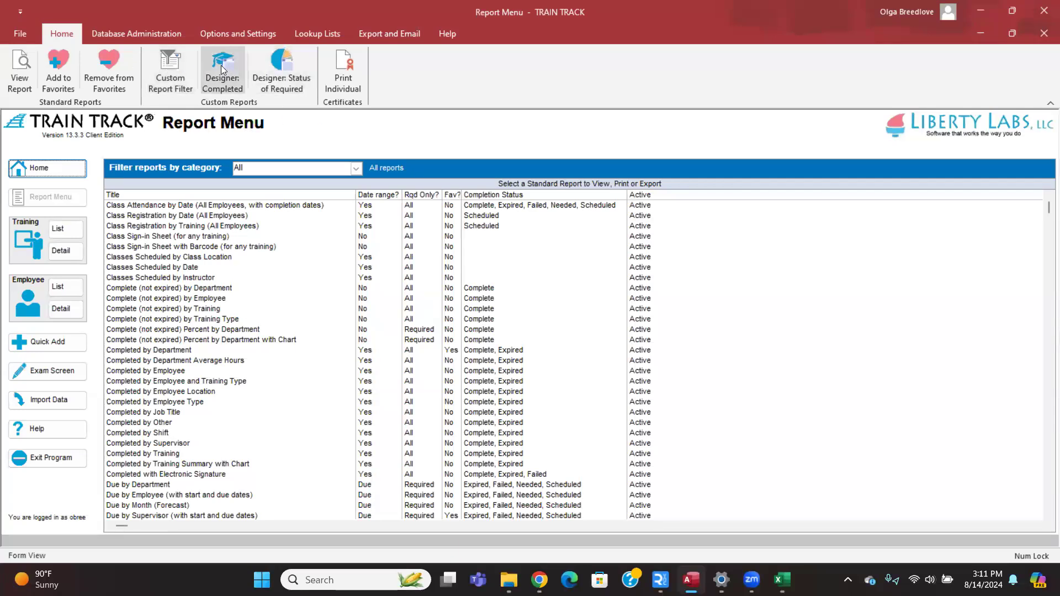
pyautogui.click(169, 64)
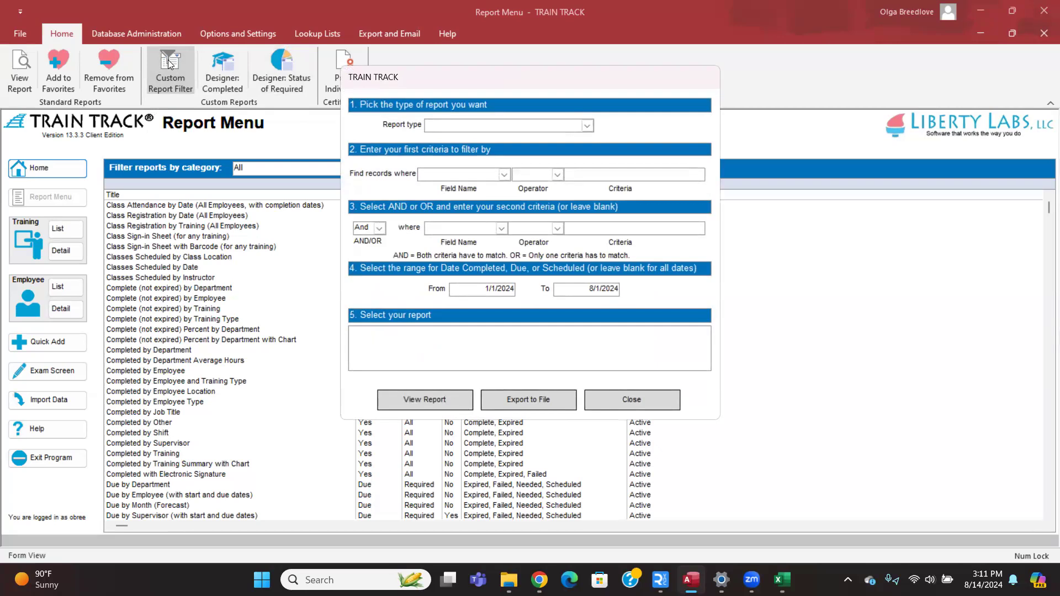
pyautogui.click(588, 125)
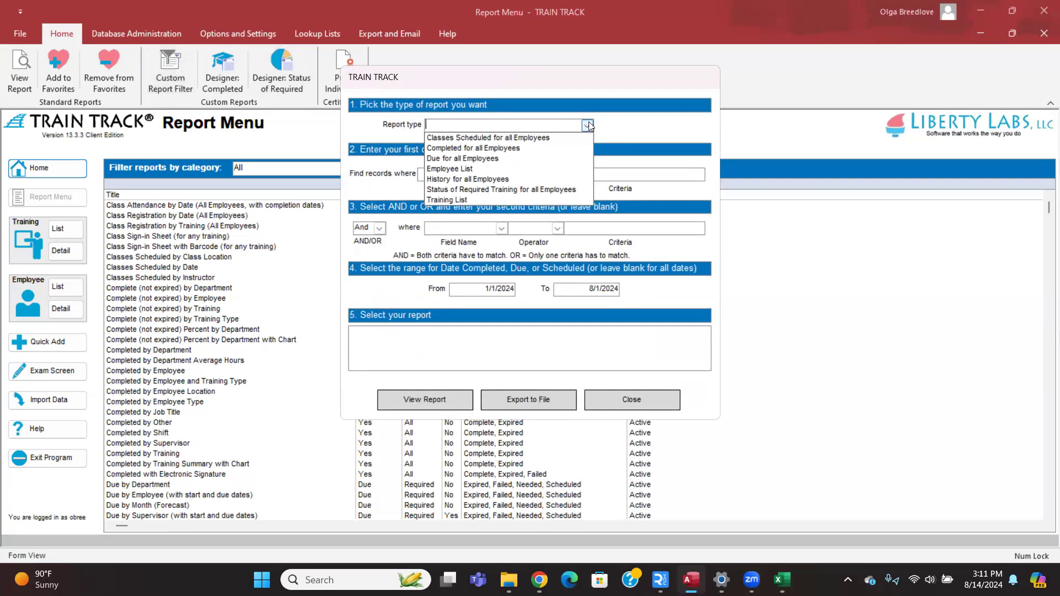
pyautogui.click(513, 190)
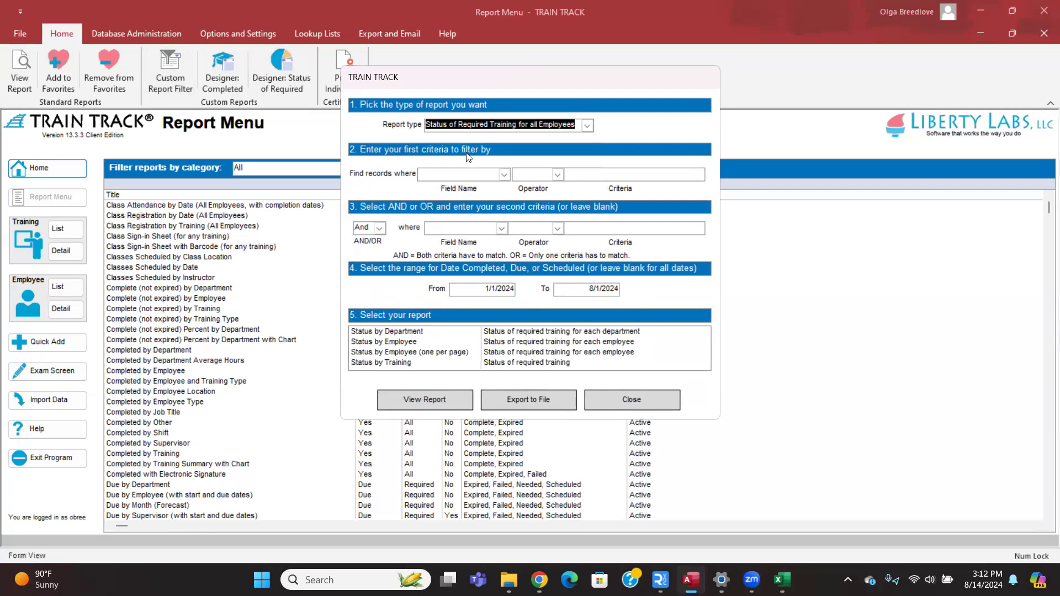
# Set the first filter criterion to Job Title contains.
pyautogui.click(504, 174)
pyautogui.click(506, 174)
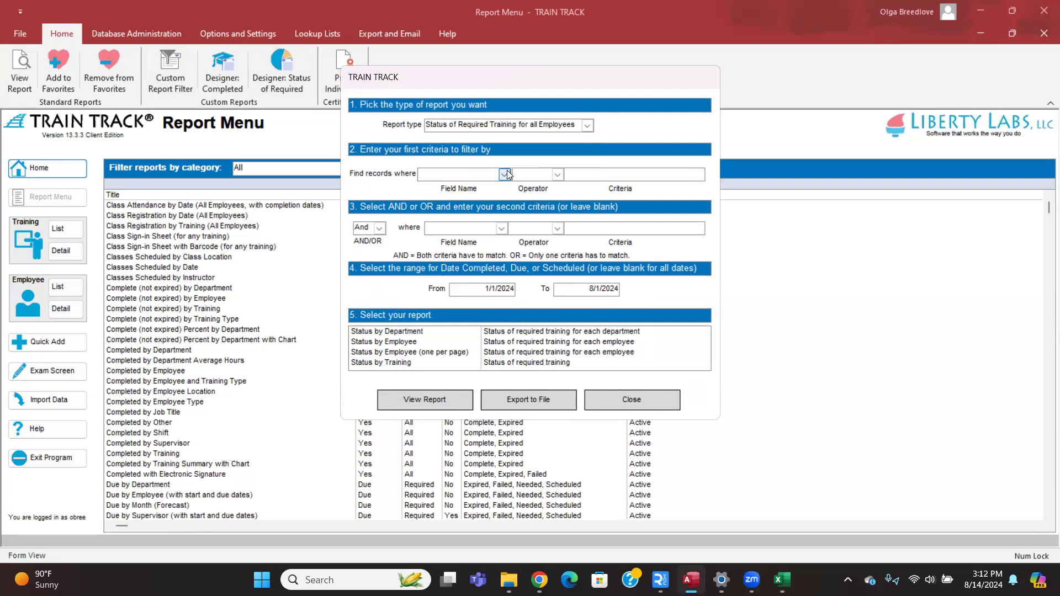
pyautogui.click(506, 171)
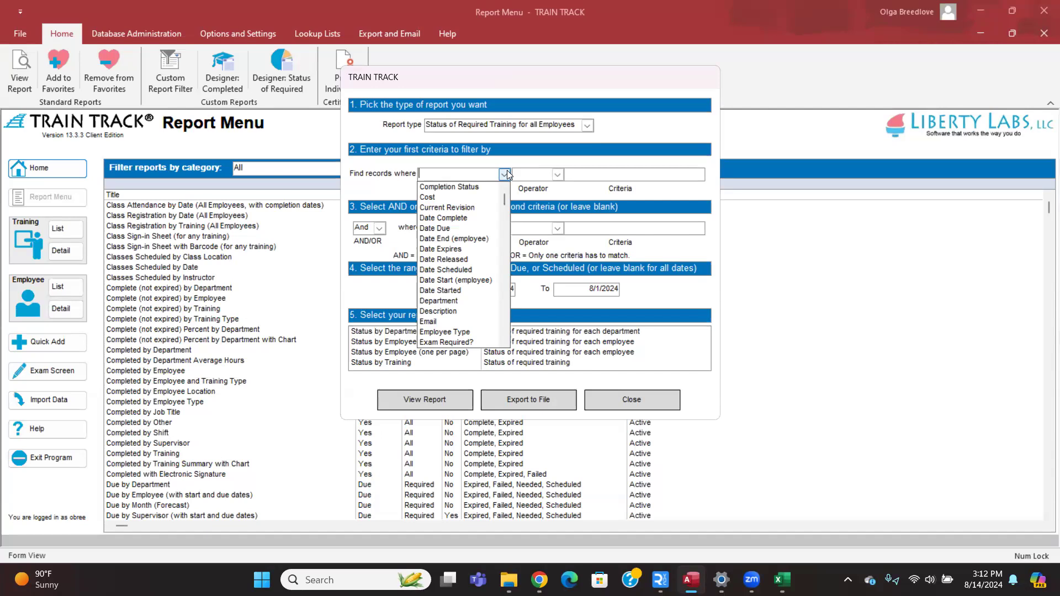
pyautogui.write('job Title')
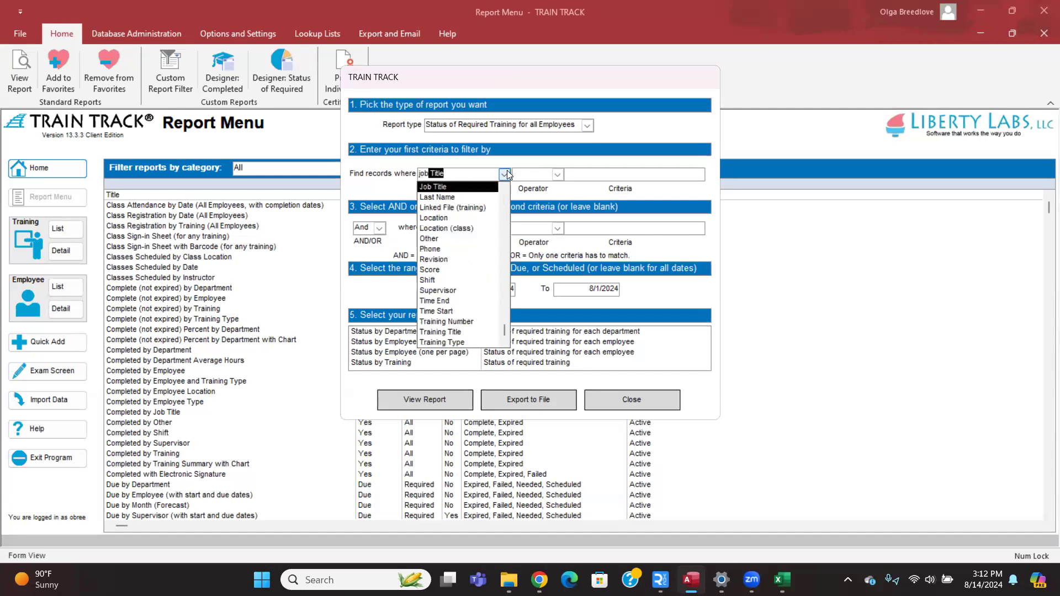
pyautogui.press('Return')
pyautogui.click(557, 174)
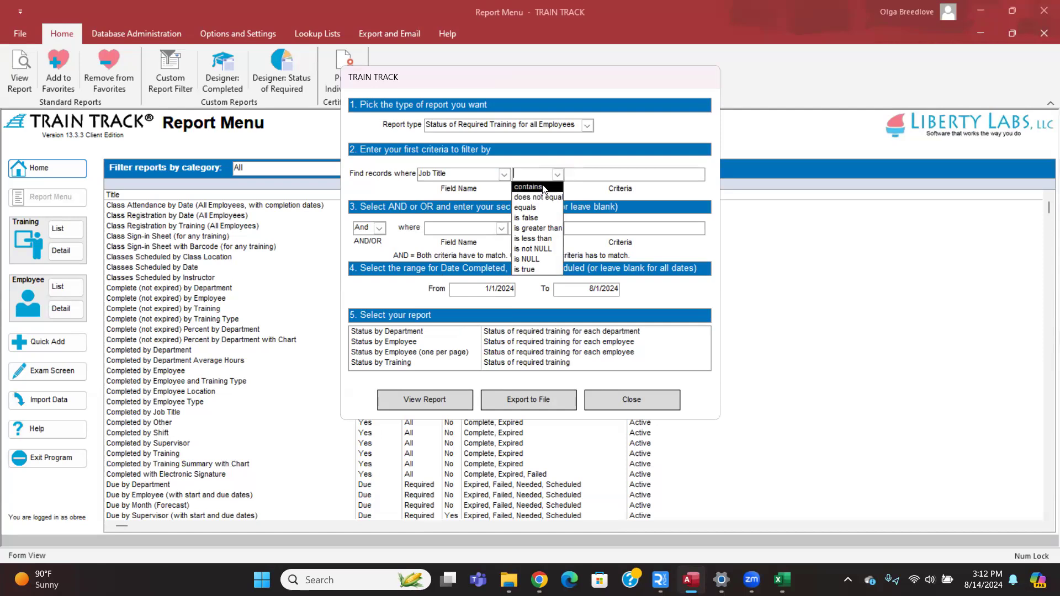
pyautogui.click(543, 189)
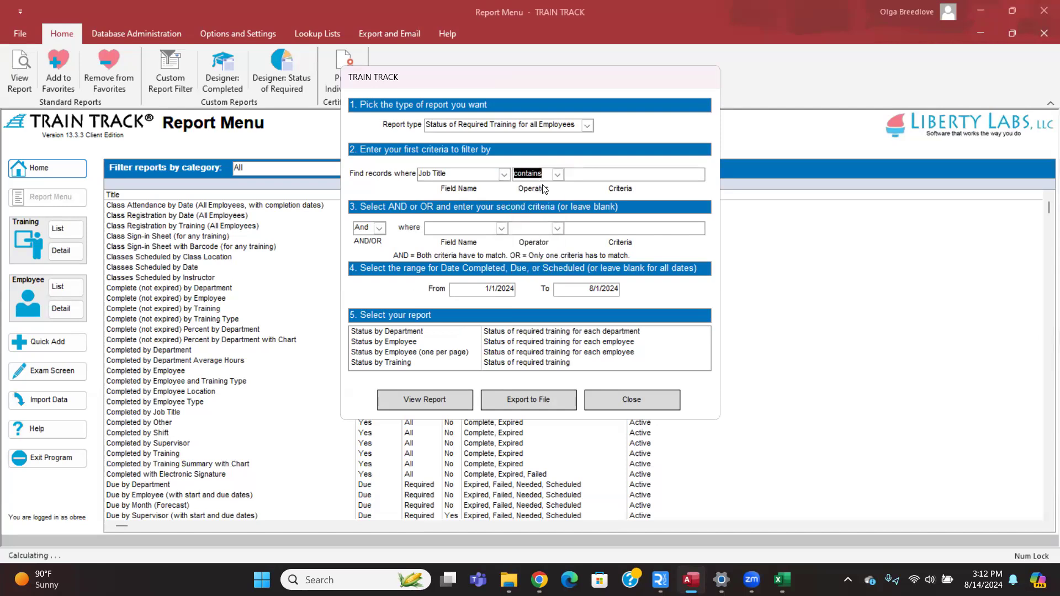
# Enter 'manager' as the first criterion value and join a second criterion with Or.
pyautogui.click(586, 178)
pyautogui.write('manager')
pyautogui.click(380, 228)
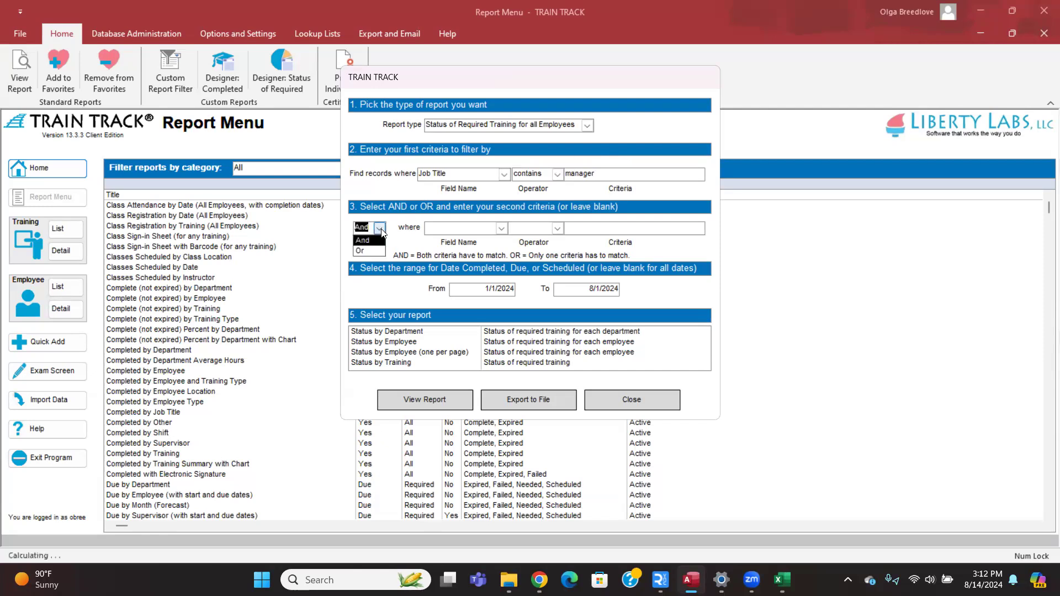
pyautogui.click(361, 251)
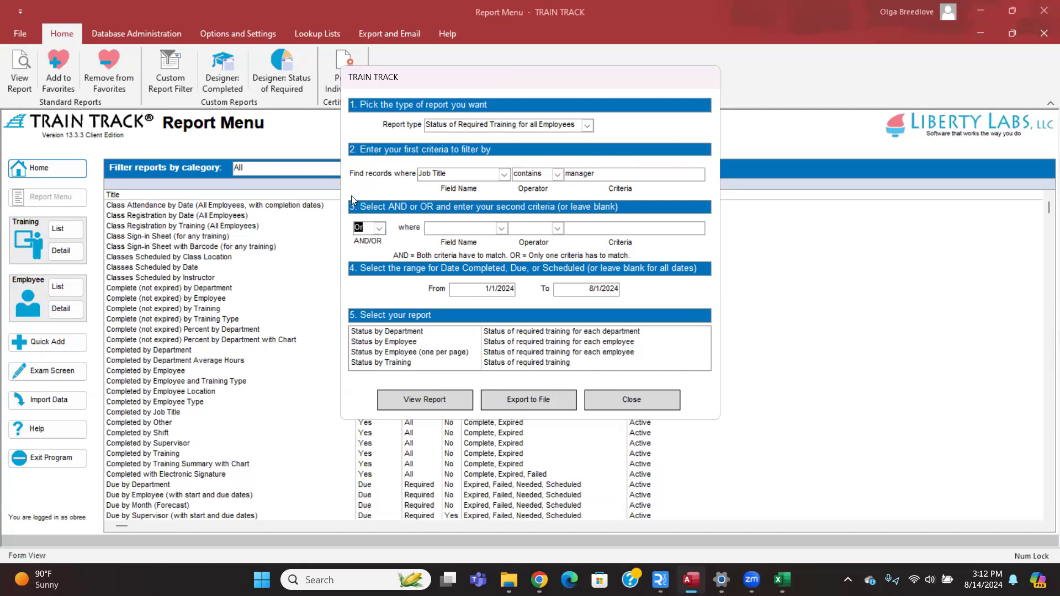
# Set the second criterion to Revision is greater than 0.
pyautogui.click(502, 228)
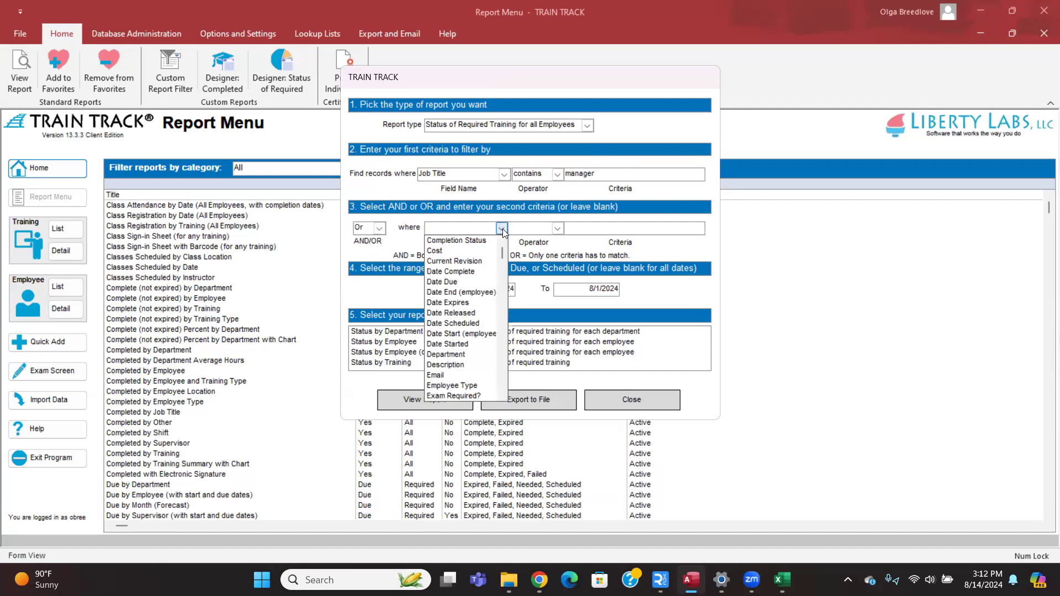
pyautogui.write('Revision')
pyautogui.press('Tab')
pyautogui.click(558, 228)
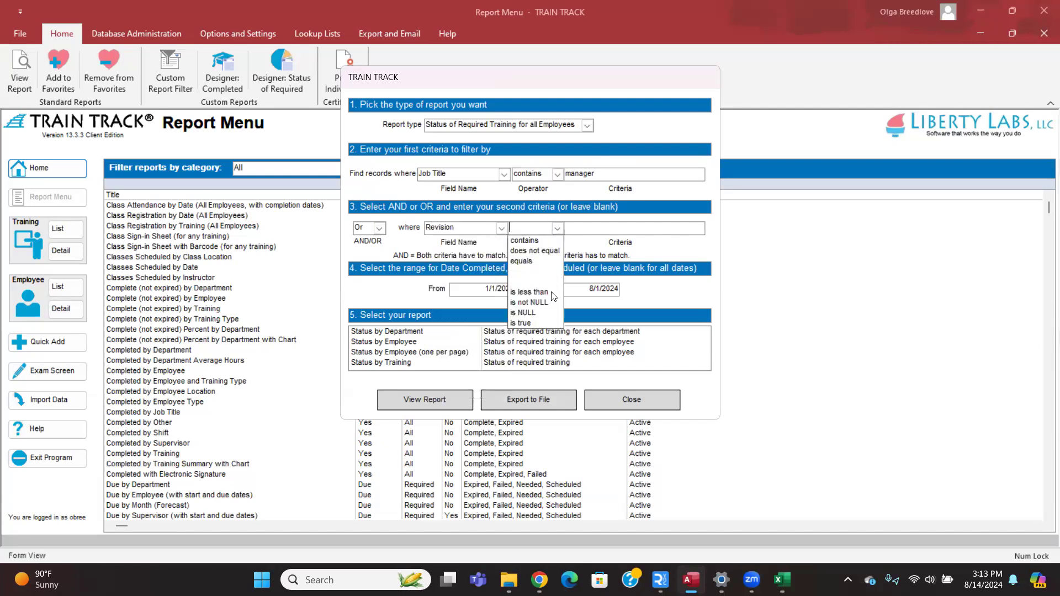
pyautogui.click(534, 281)
pyautogui.click(592, 228)
pyautogui.write('0')
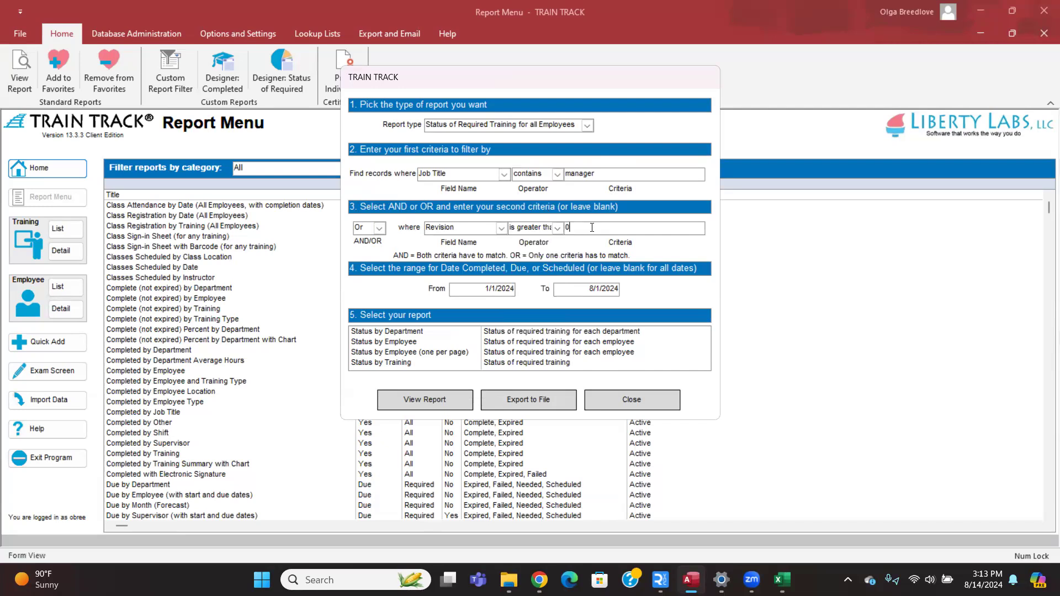
pyautogui.click(506, 224)
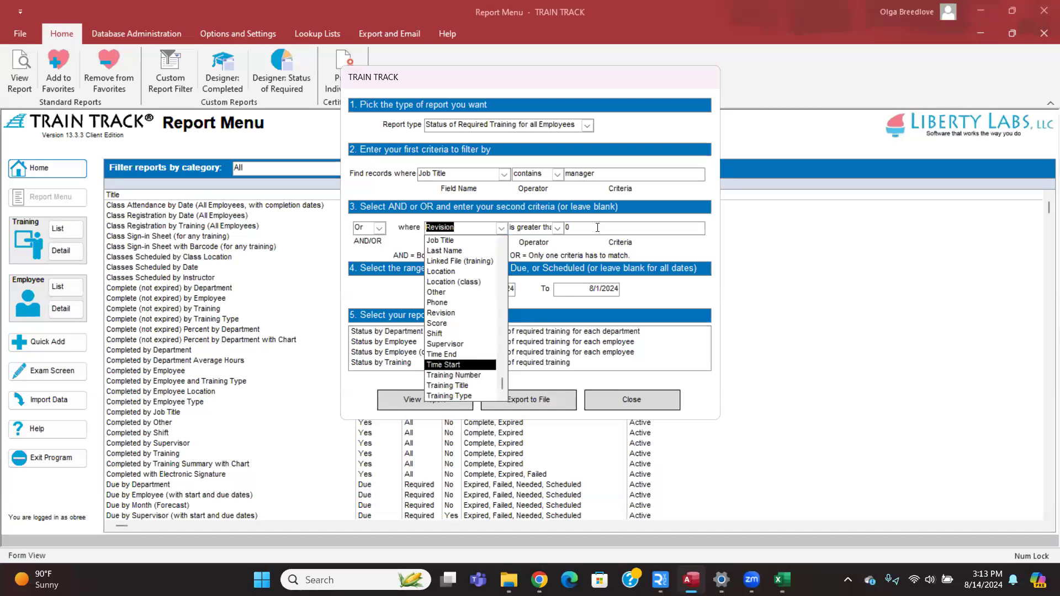
pyautogui.click(434, 228)
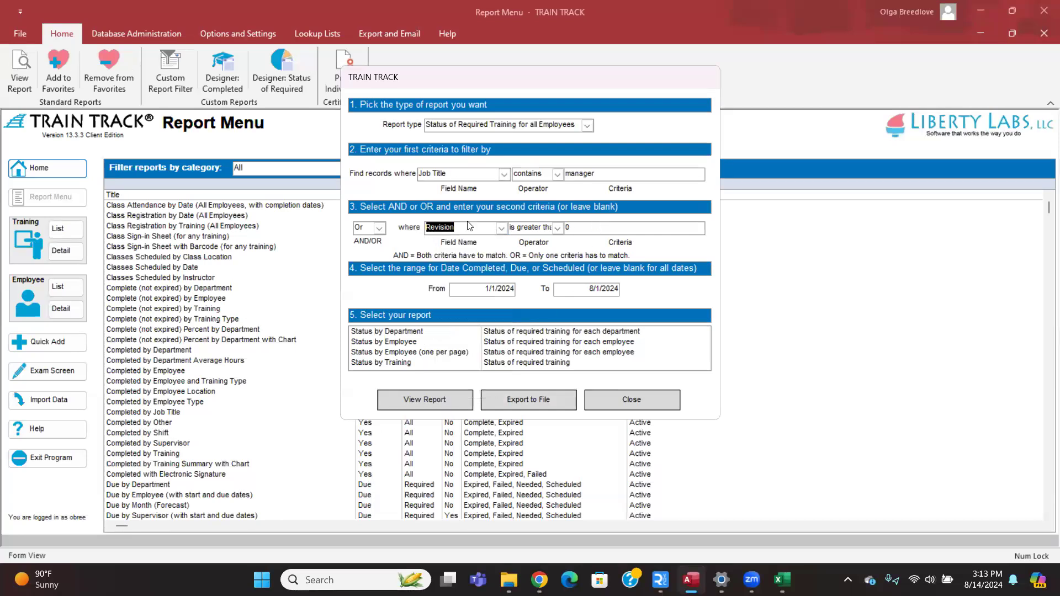
# Leave the date range unchanged and view the Status by Employee report with these filters.
pyautogui.click(486, 284)
pyautogui.press('Tab')
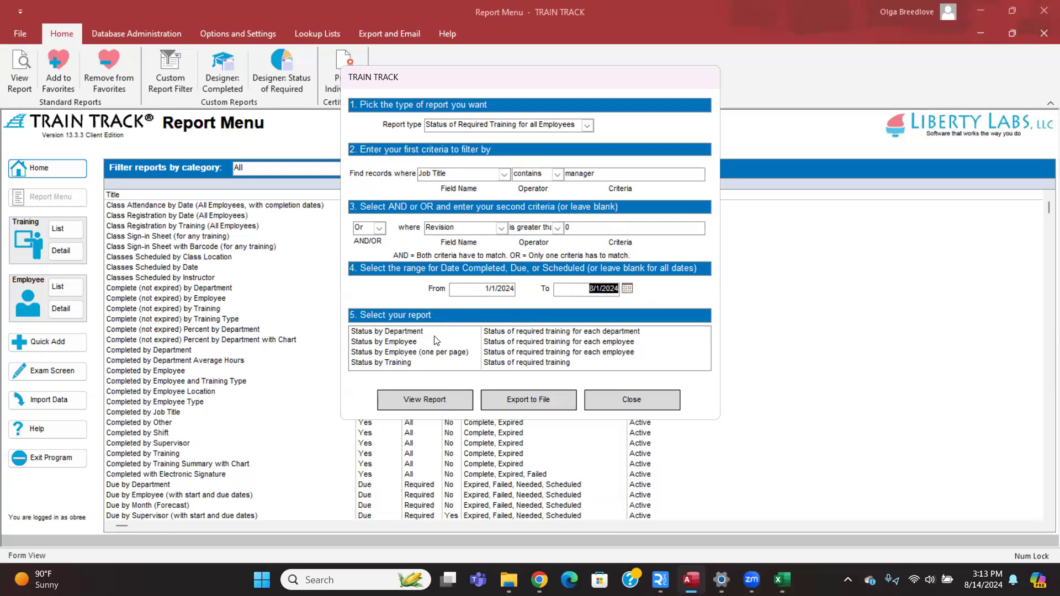
pyautogui.click(408, 343)
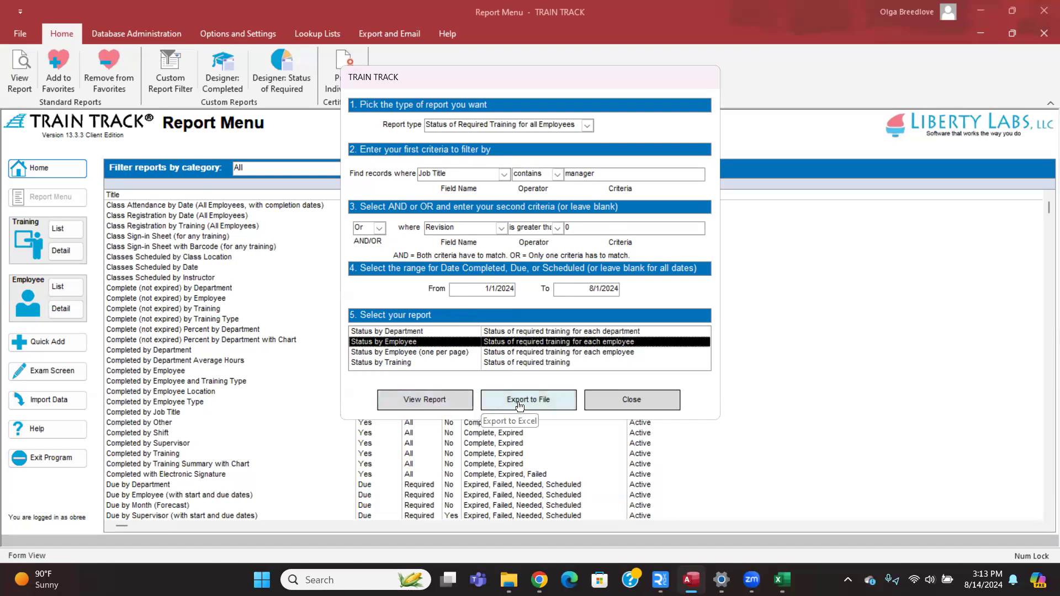
pyautogui.click(448, 402)
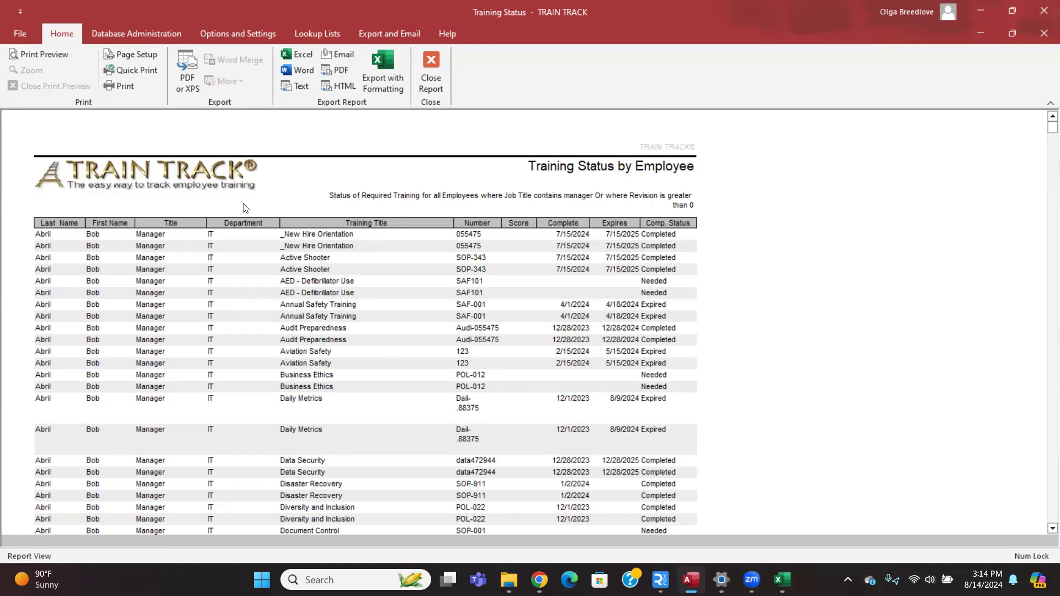
pyautogui.click(237, 38)
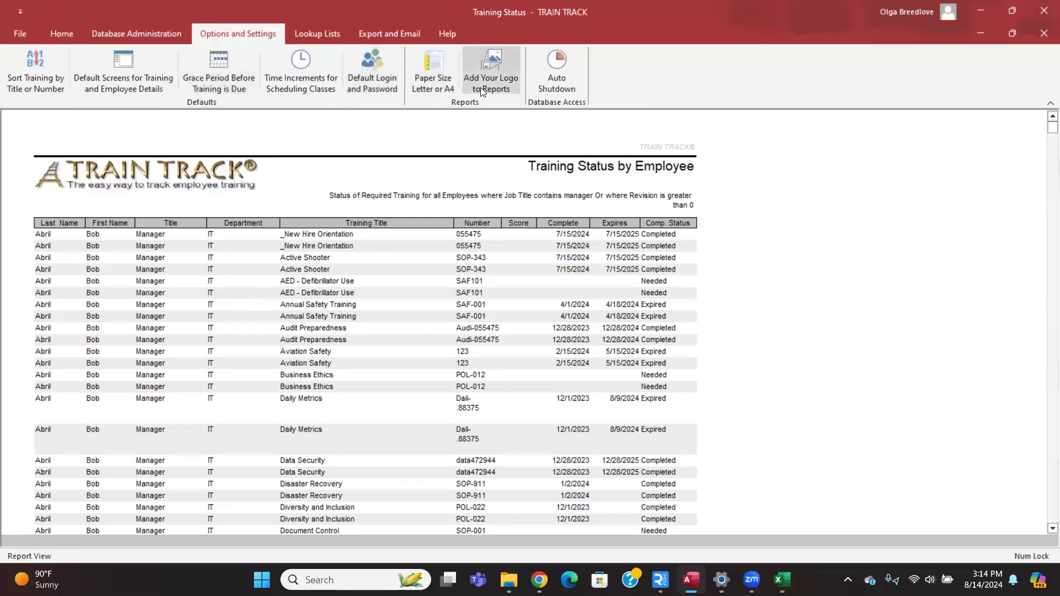
pyautogui.click(55, 38)
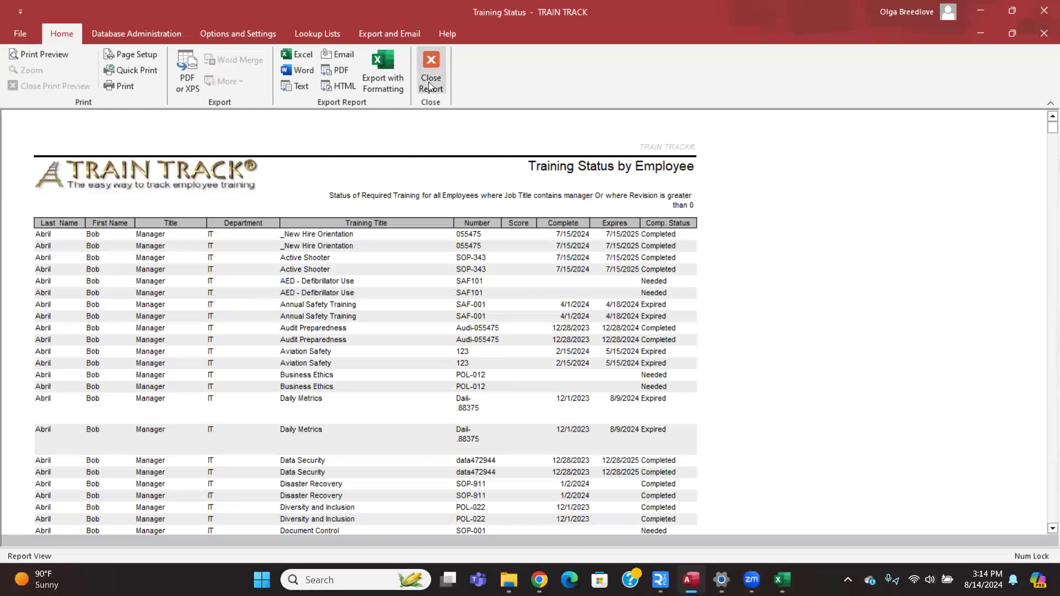
# Close the preview, open the Completed Training designer, browse the saved reports, then start a new one.
pyautogui.click(430, 65)
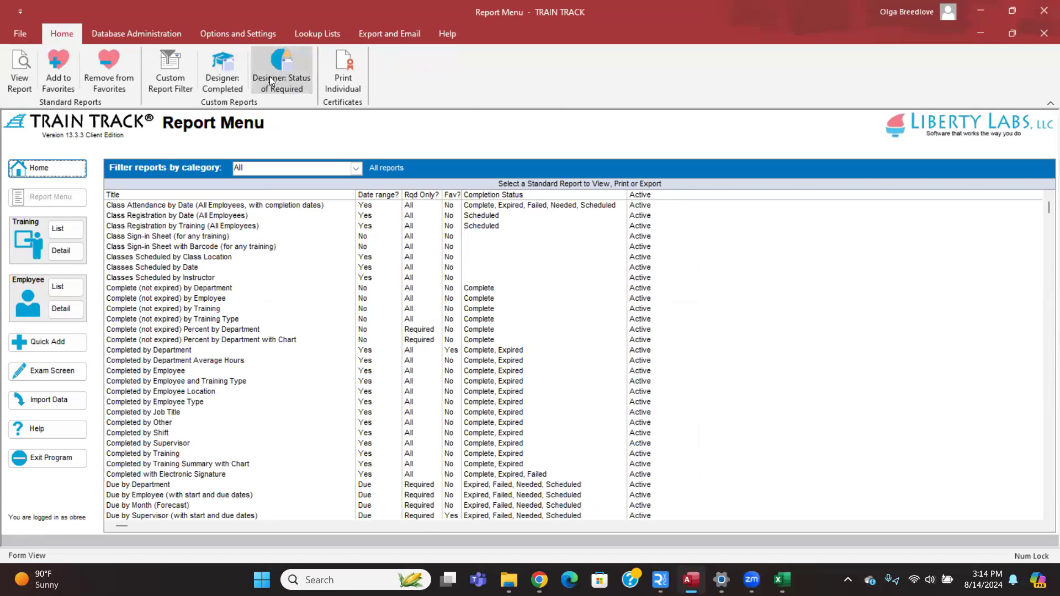
pyautogui.click(220, 78)
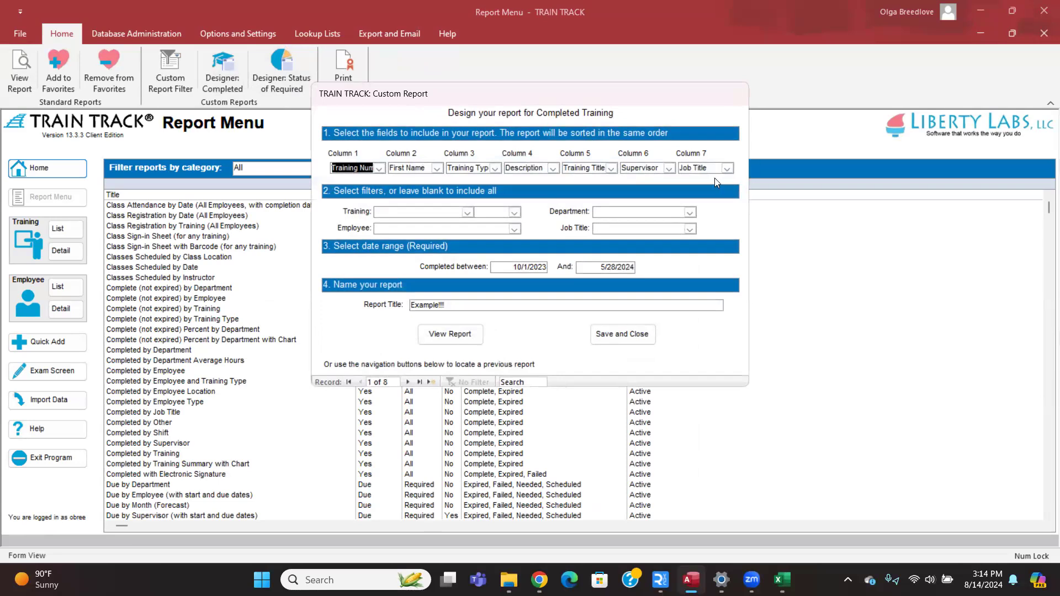
pyautogui.click(407, 381)
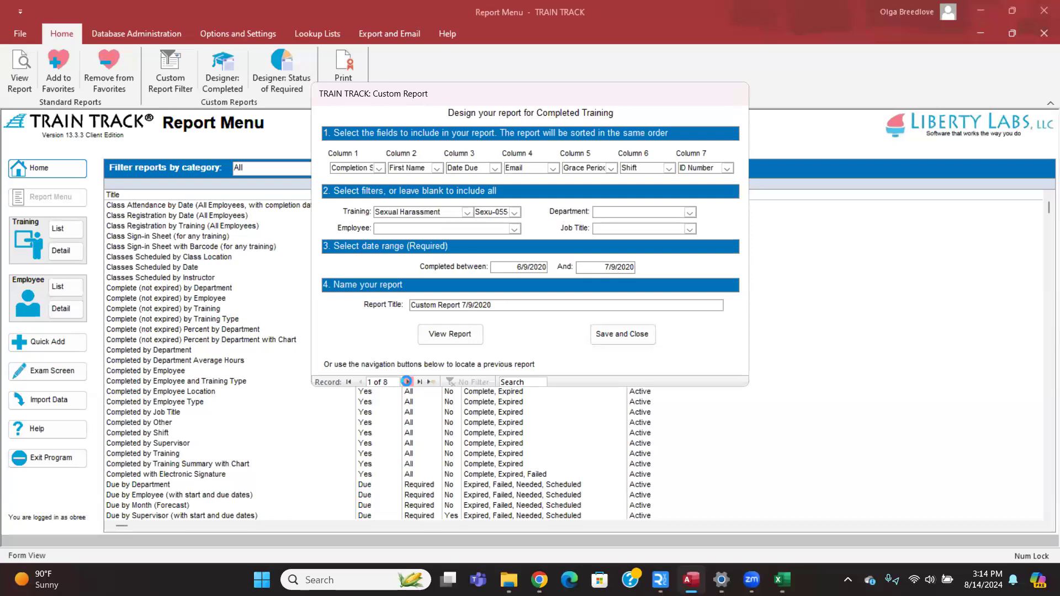
pyautogui.click(407, 382)
pyautogui.click(407, 382)
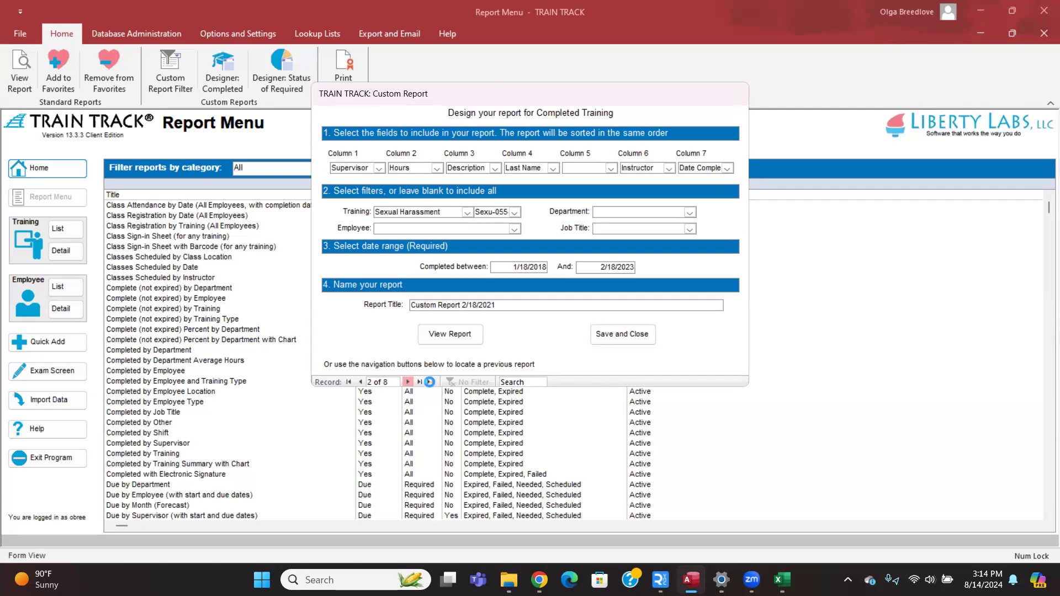
pyautogui.click(407, 382)
pyautogui.click(429, 382)
pyautogui.click(429, 382)
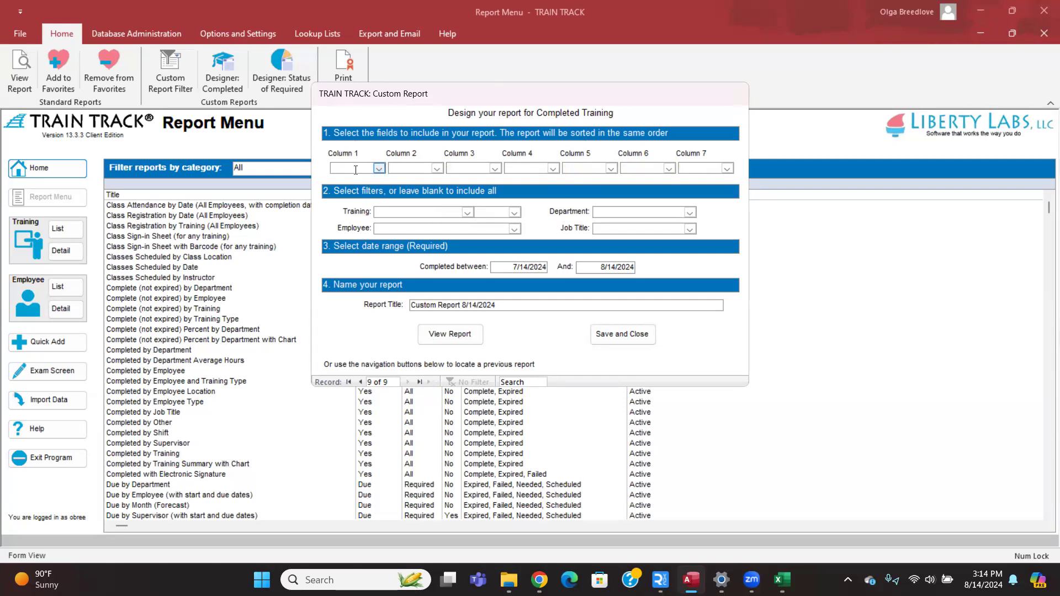
# Set columns 1–3 to Training Number, Last Name and First Name.
pyautogui.write('employee Ty')
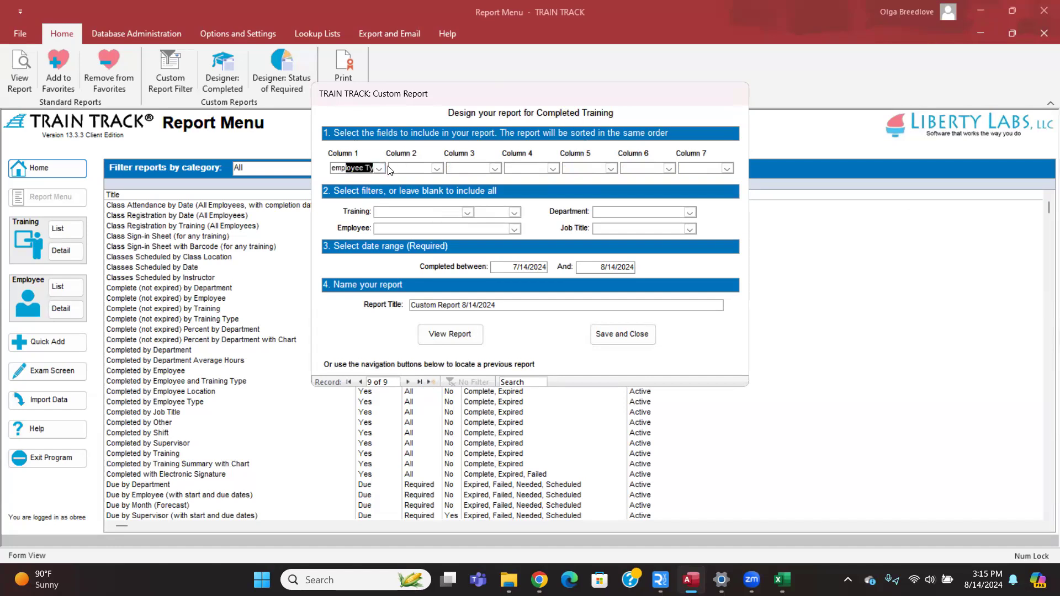
pyautogui.click(379, 169)
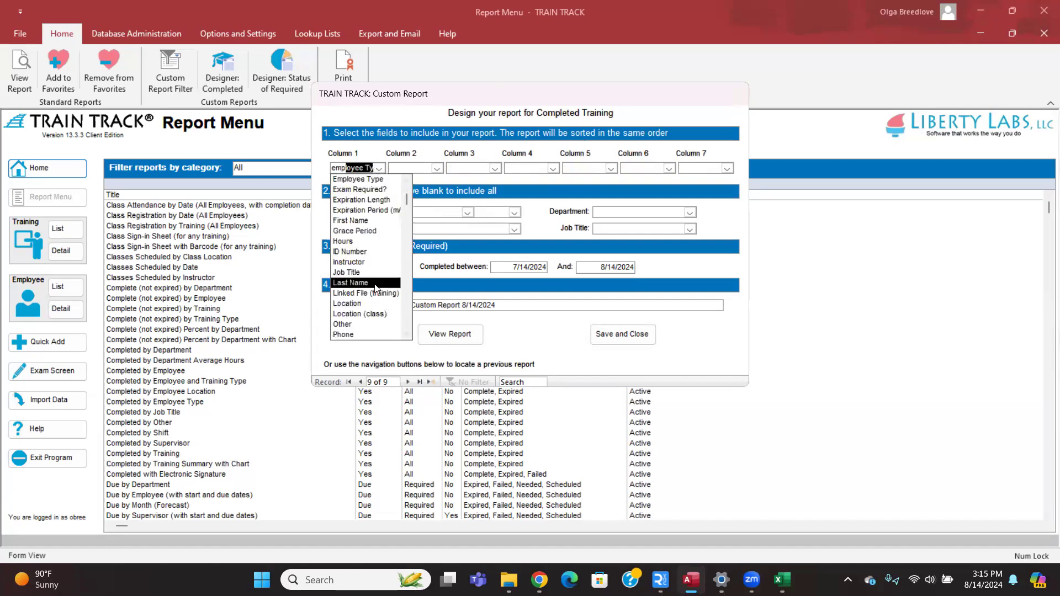
pyautogui.scroll(-4, 375, 288)
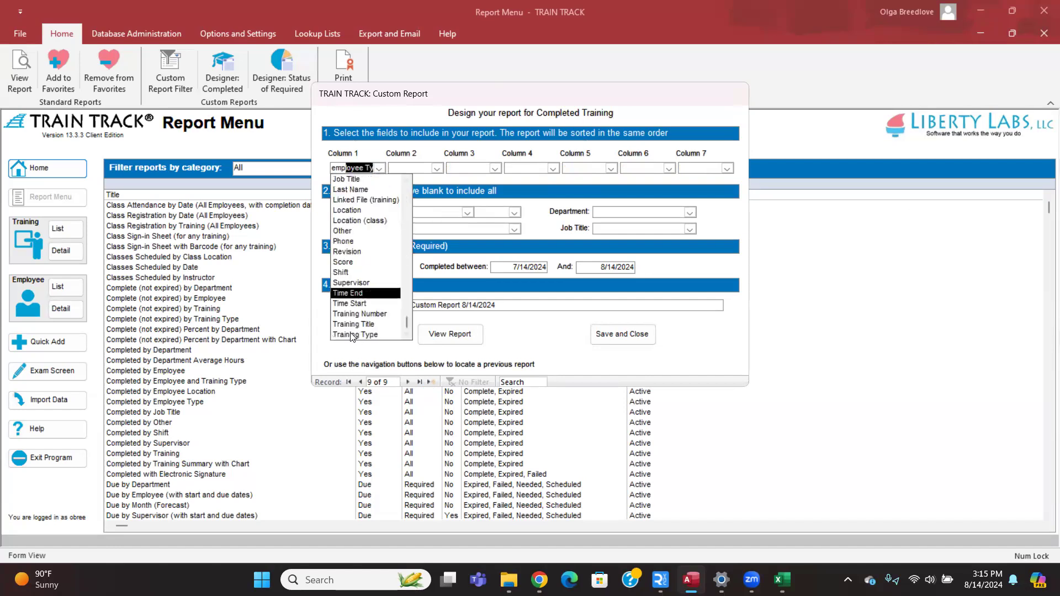
pyautogui.click(391, 314)
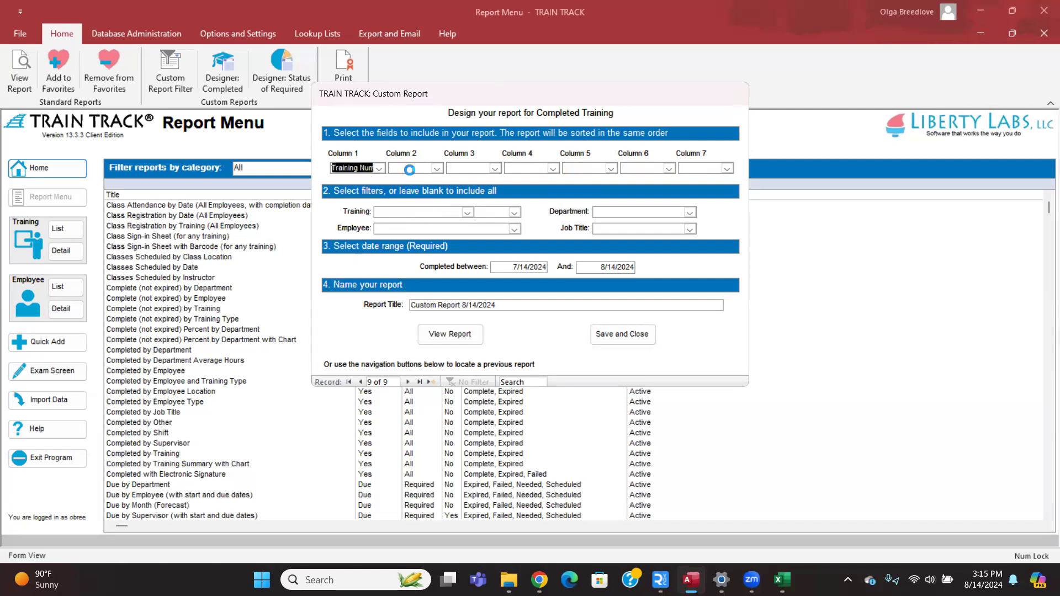
pyautogui.click(405, 168)
pyautogui.write('Last Name')
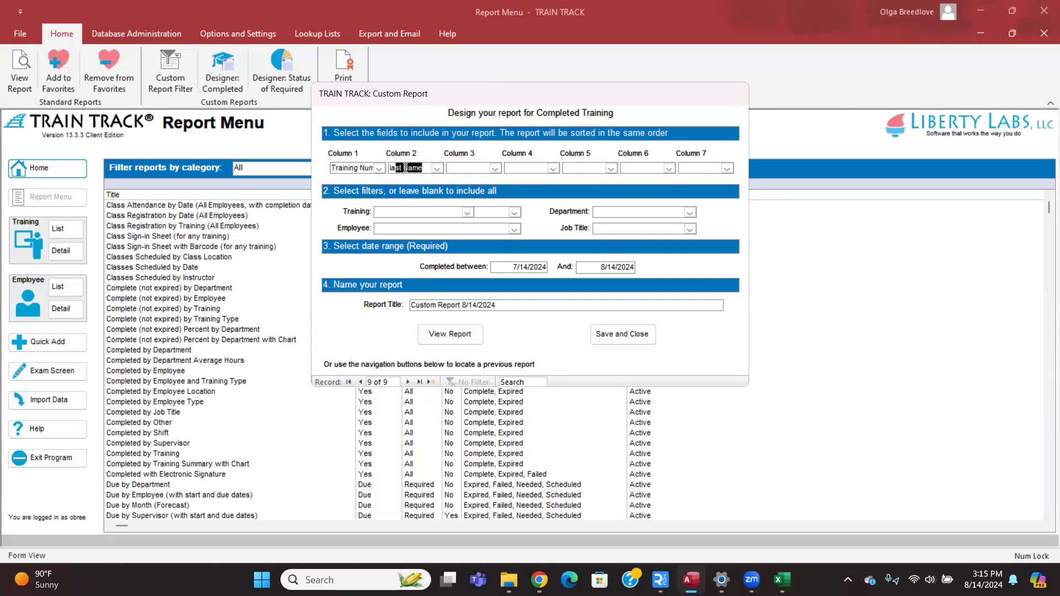
pyautogui.press('Tab')
pyautogui.write('First Name')
pyautogui.press('Tab')
# Set columns 4–7 to Shift, Completion Status, Date Completed and Supervisor.
pyautogui.write('shift')
pyautogui.press('Tab')
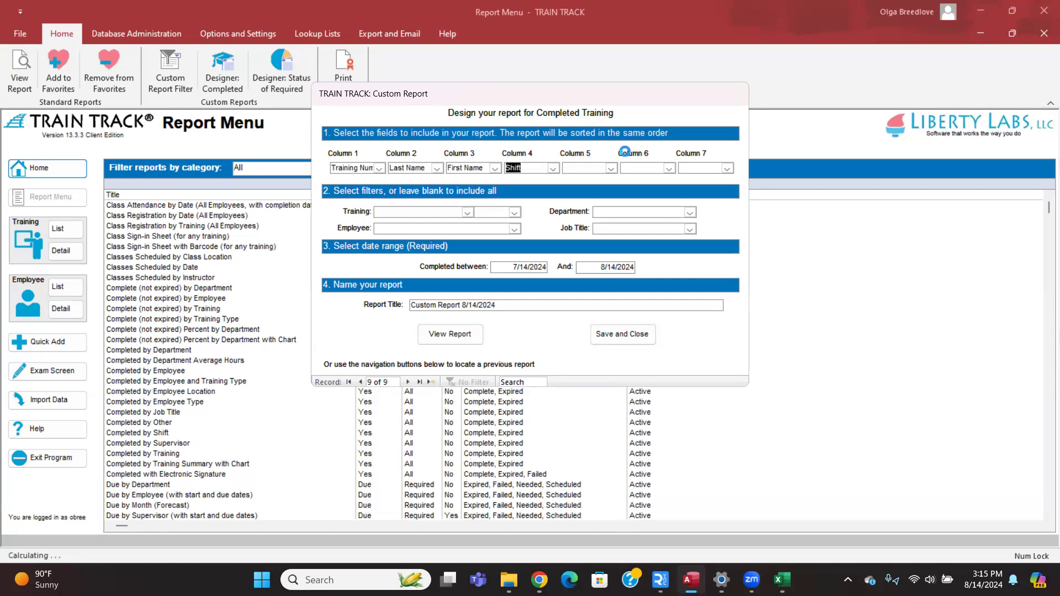
pyautogui.write('Completion S')
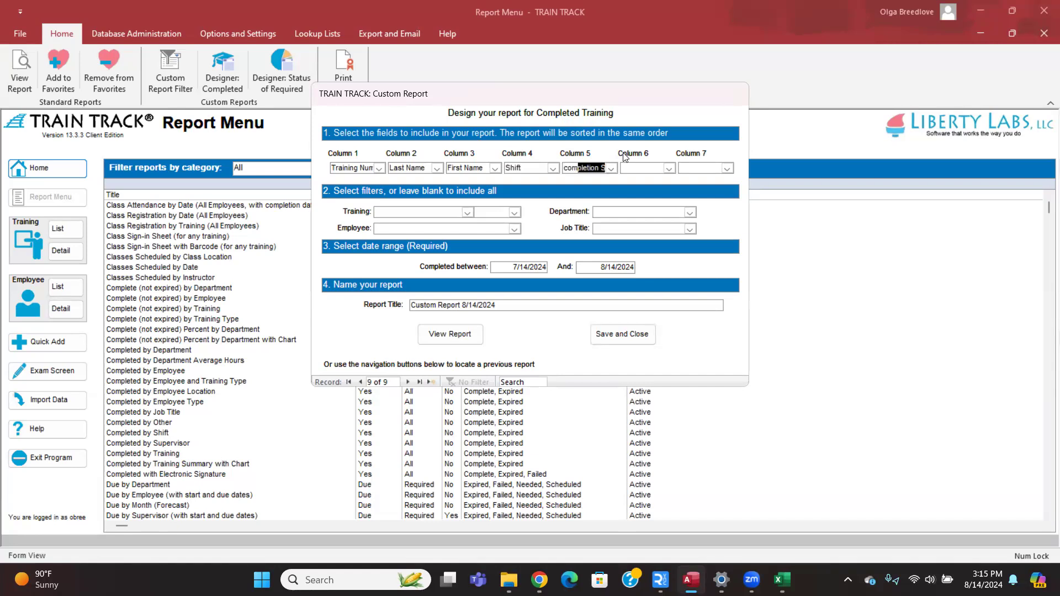
pyautogui.press('Tab')
pyautogui.write('Date Comple')
pyautogui.press('Tab')
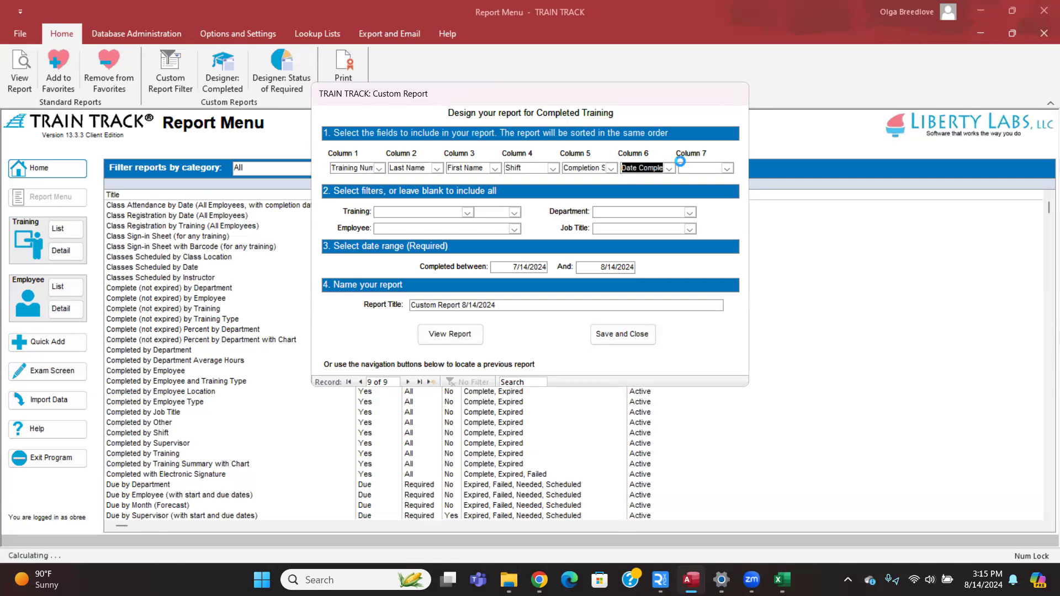
pyautogui.click(727, 169)
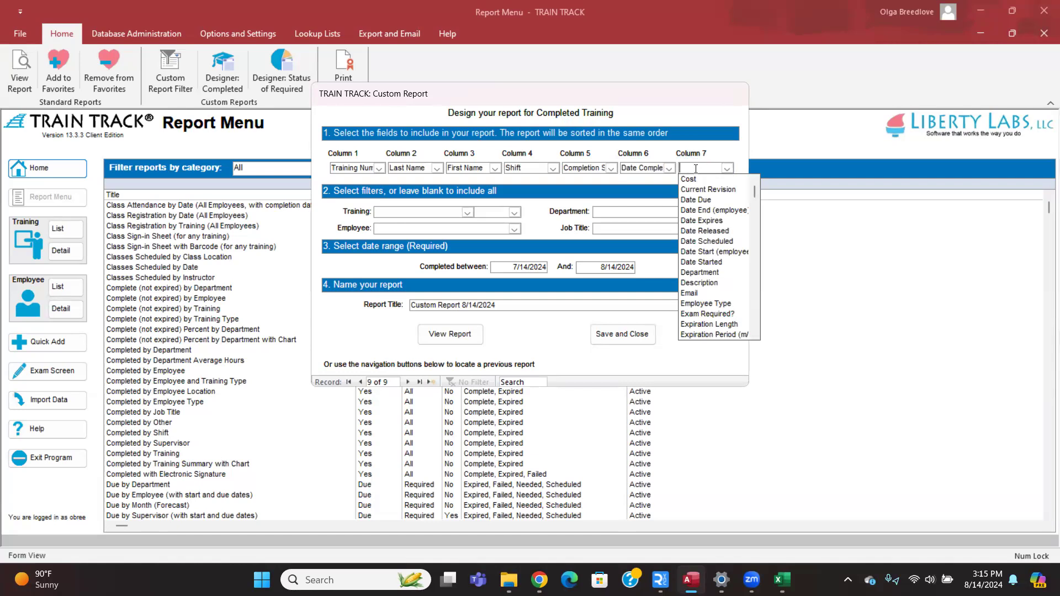
pyautogui.write('Supervisor')
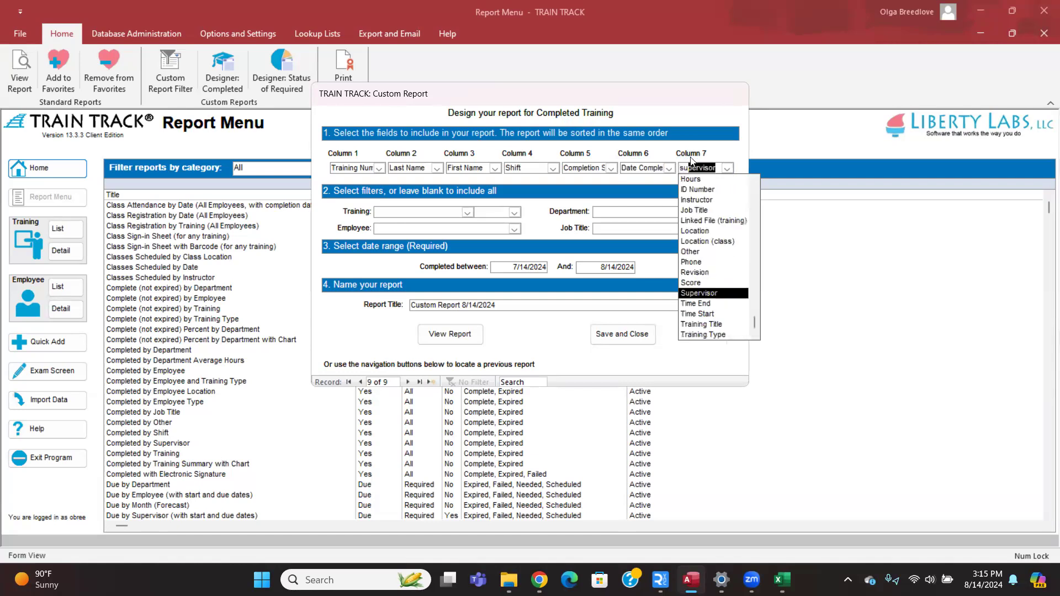
pyautogui.press('Tab')
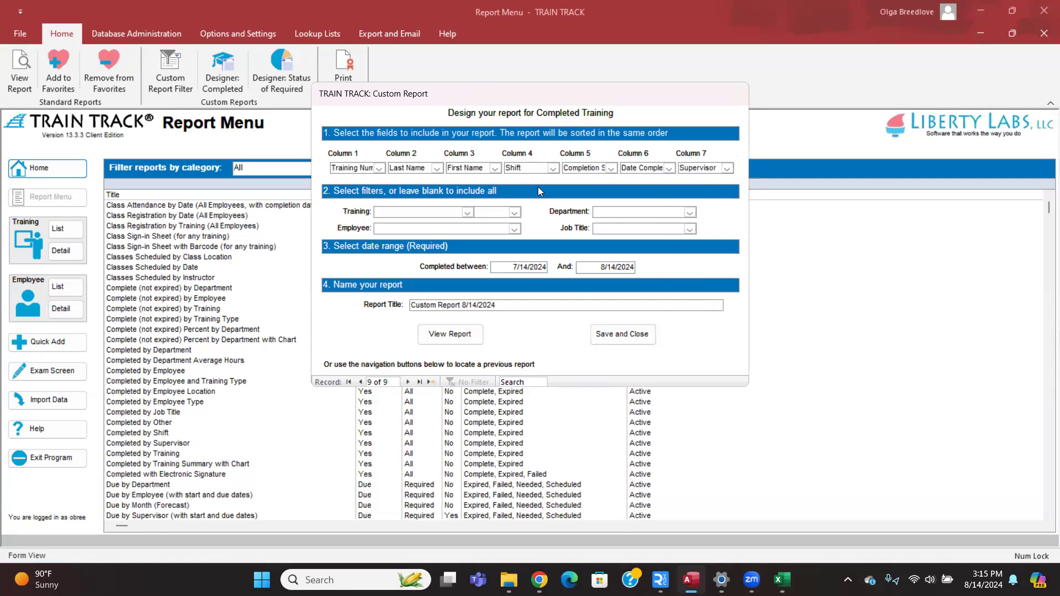
pyautogui.click(467, 212)
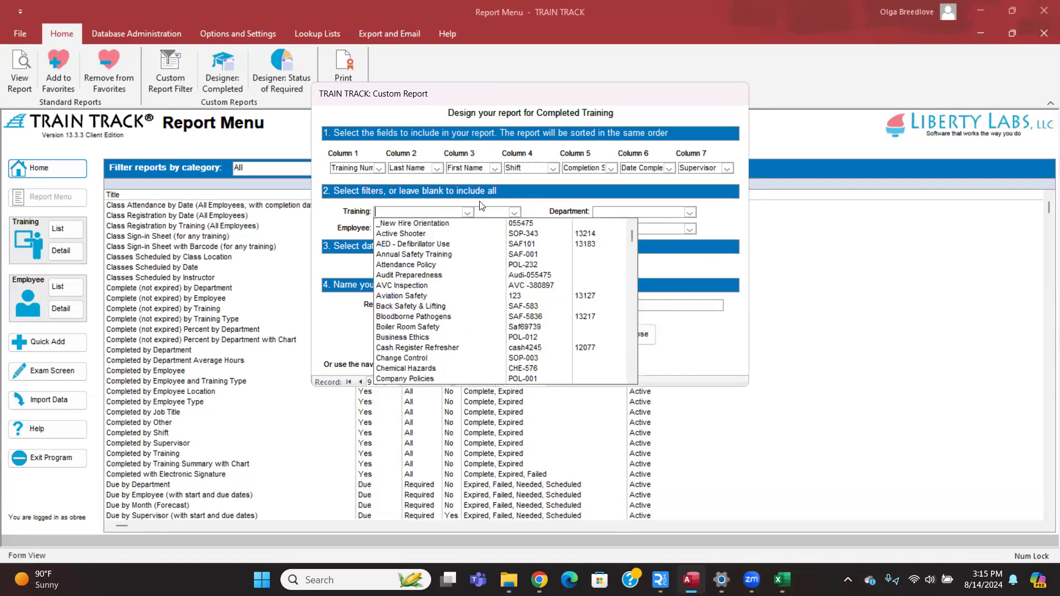
pyautogui.click(478, 215)
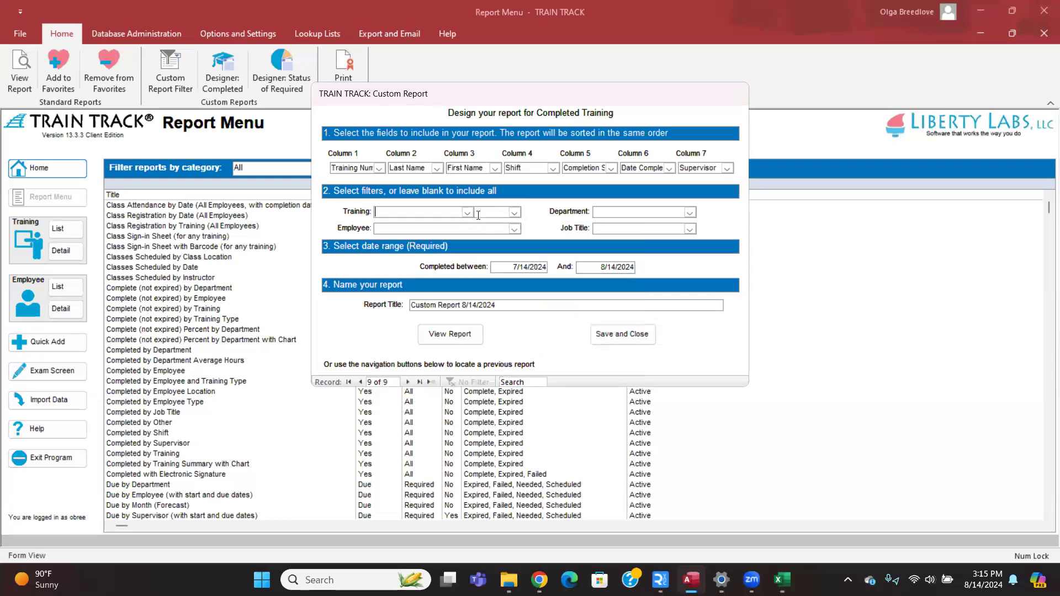
pyautogui.click(515, 229)
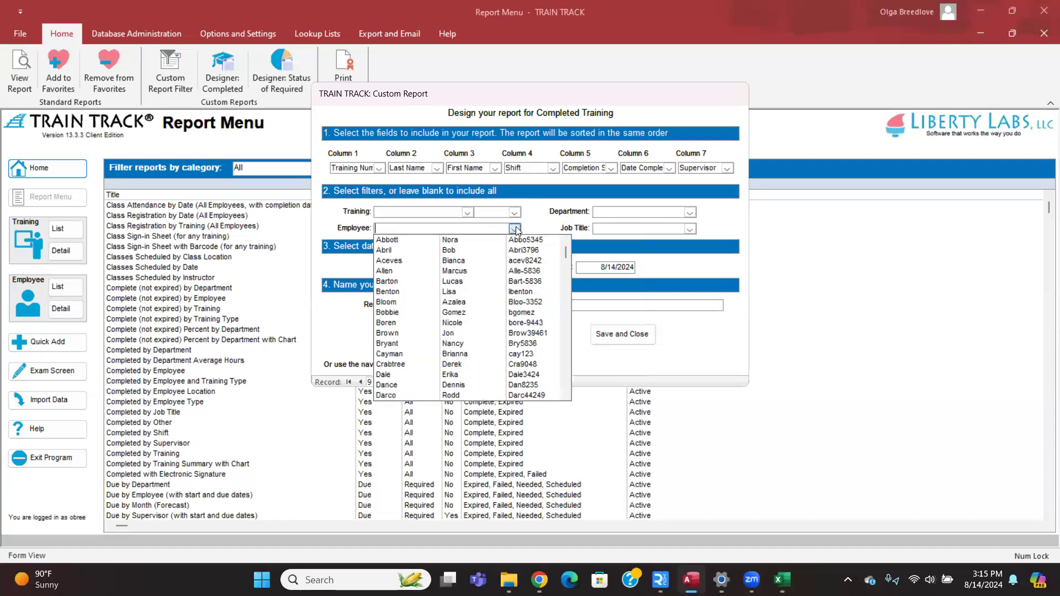
pyautogui.click(516, 231)
pyautogui.click(690, 212)
pyautogui.click(689, 212)
pyautogui.click(689, 228)
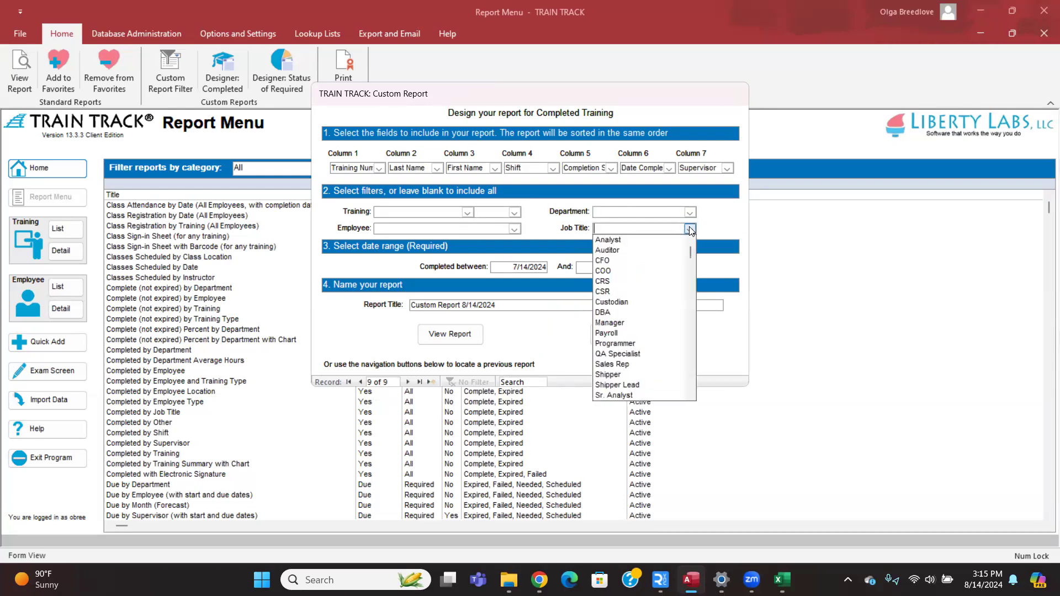
pyautogui.click(689, 228)
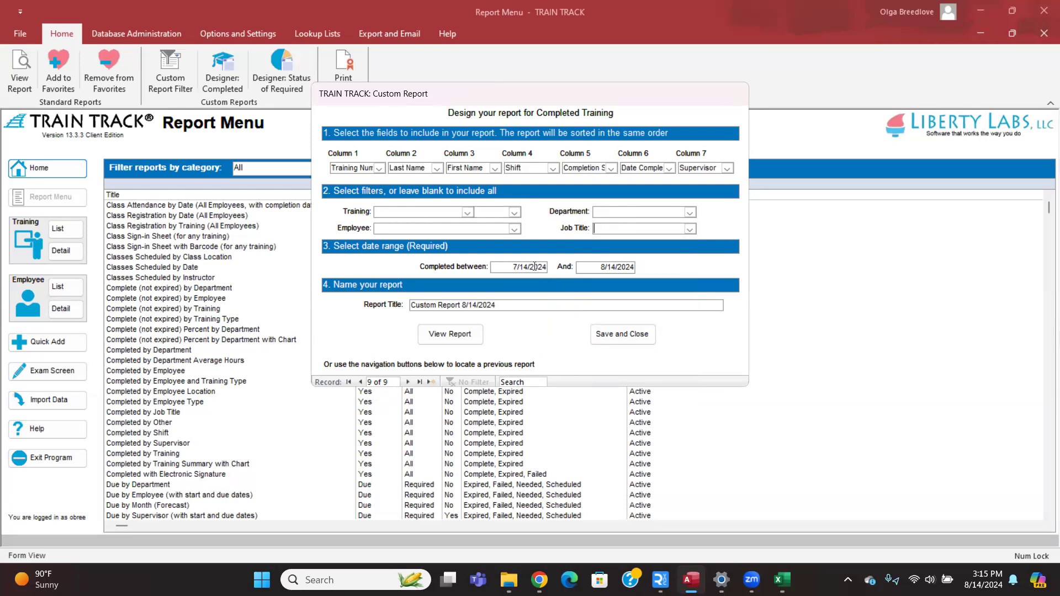
pyautogui.moveTo(528, 266); pyautogui.dragTo(497, 269)
pyautogui.click(523, 269)
pyautogui.click(369, 307)
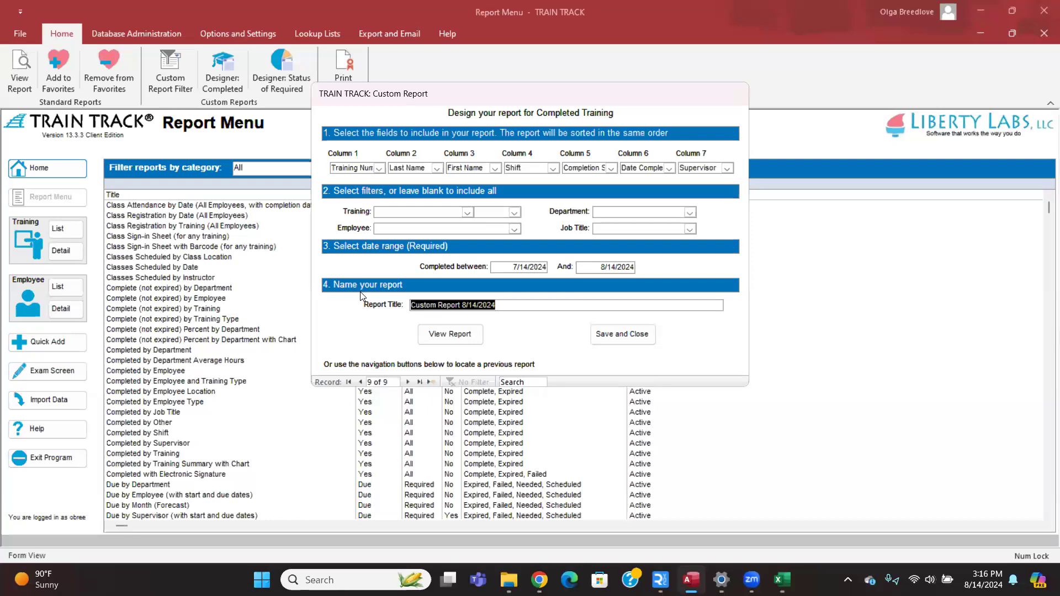
# Preview Custom Report 8/14/2024, close the preview, and save and close the report design.
pyautogui.click(455, 335)
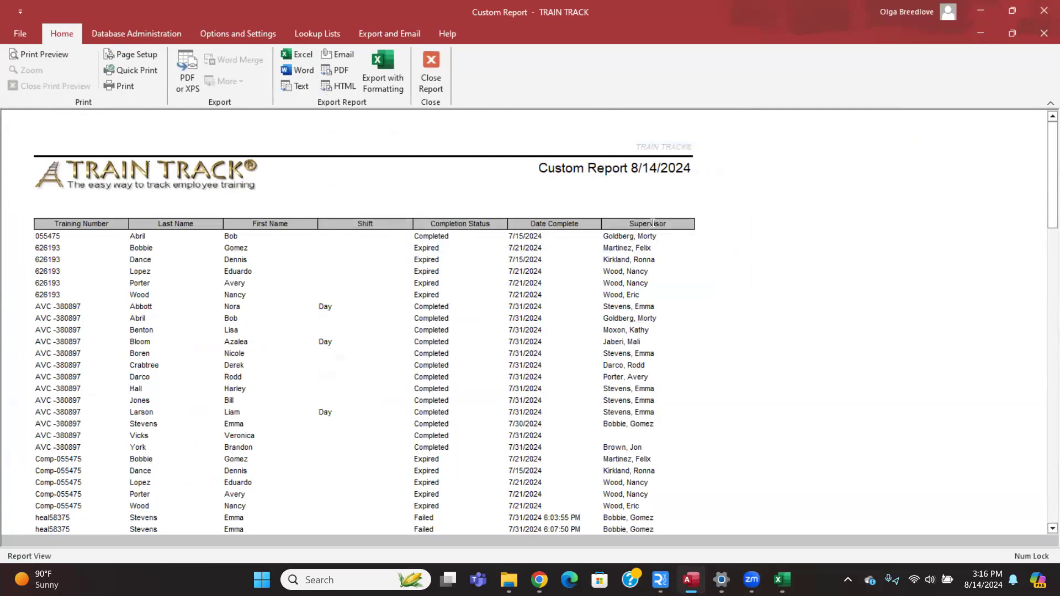
pyautogui.click(436, 63)
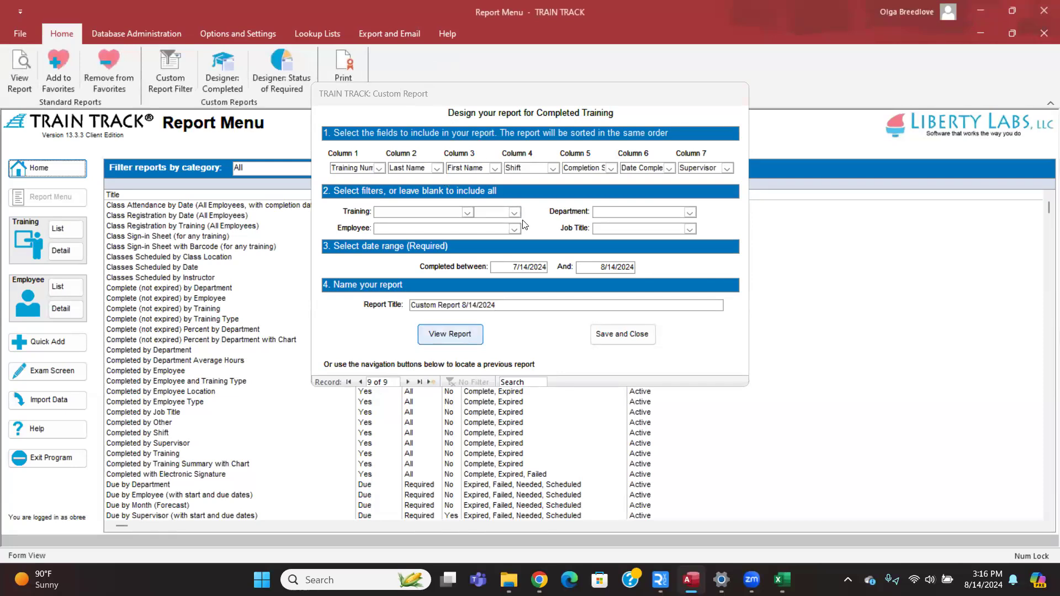
pyautogui.click(635, 340)
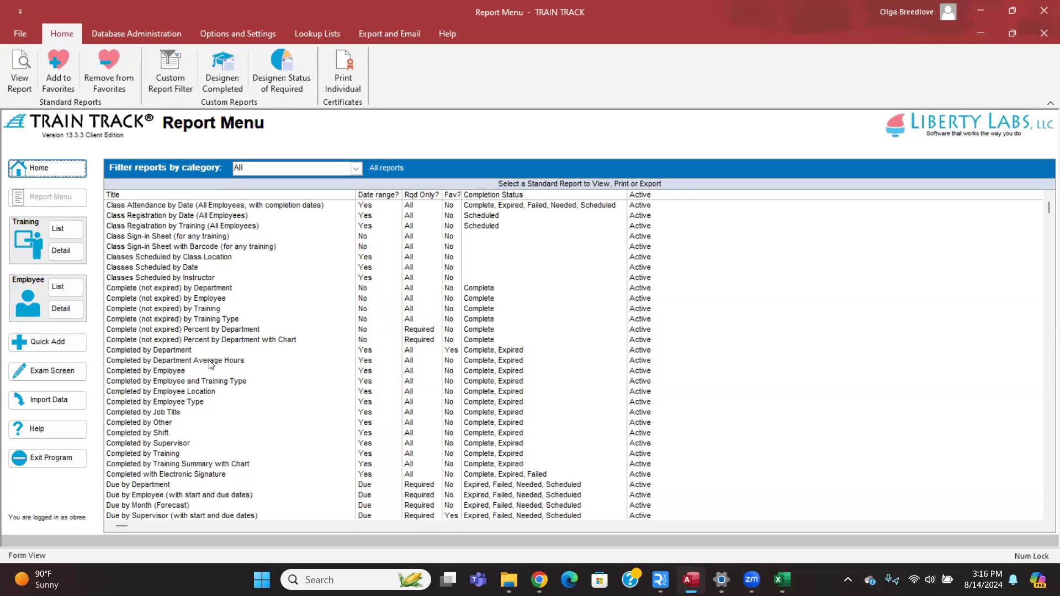
pyautogui.scroll(-4, 209, 364)
pyautogui.scroll(-2, 210, 365)
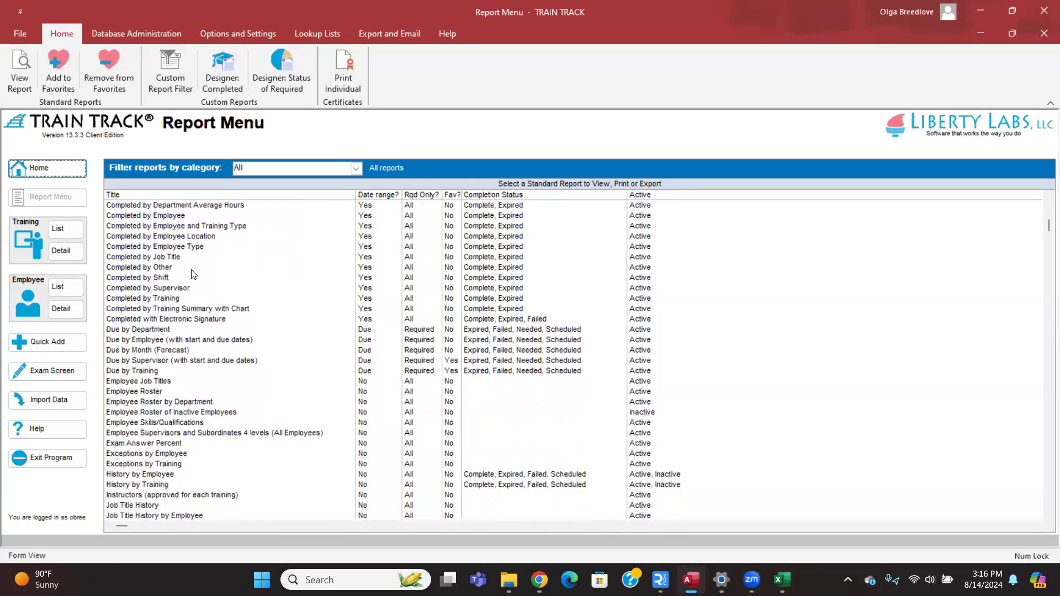
pyautogui.click(191, 269)
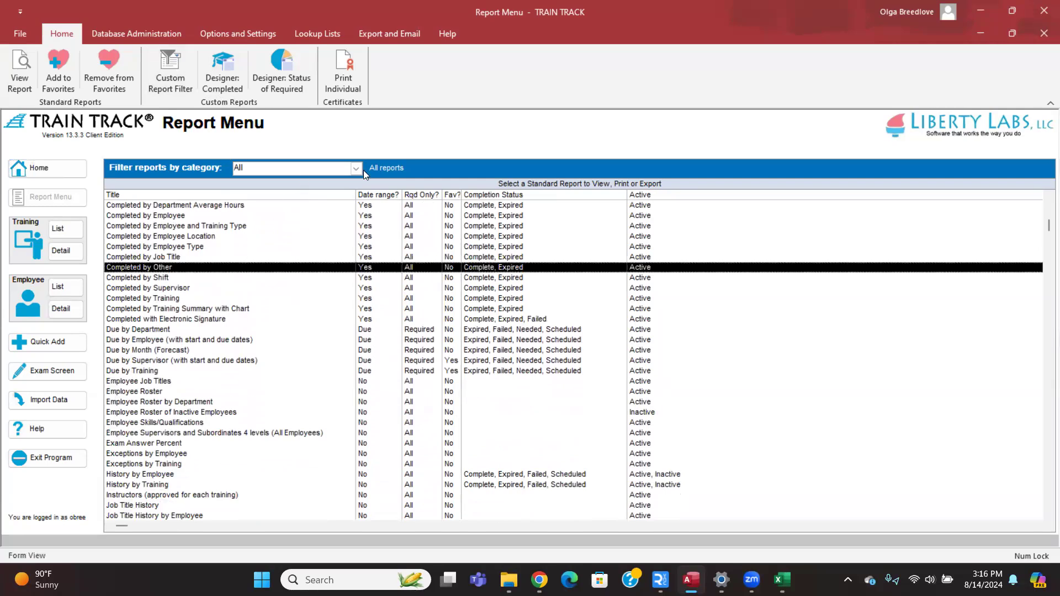
pyautogui.click(157, 319)
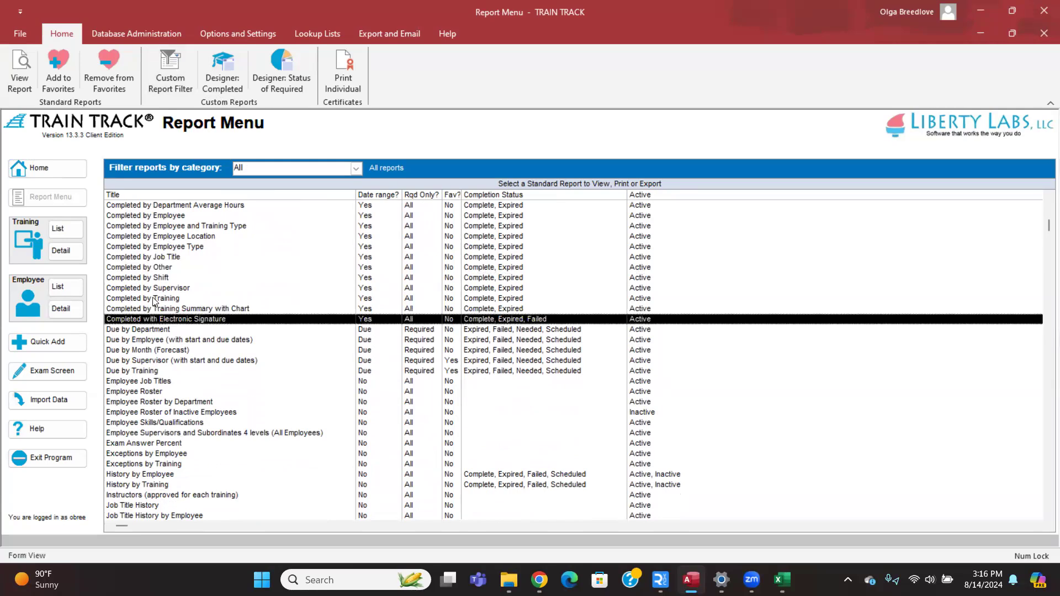
pyautogui.click(59, 66)
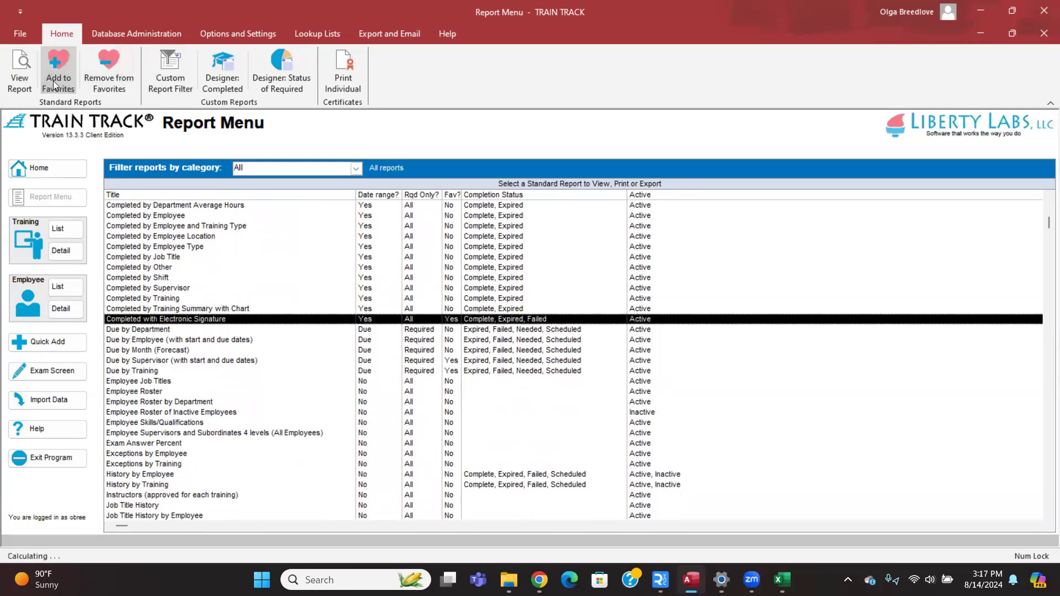
pyautogui.click(357, 169)
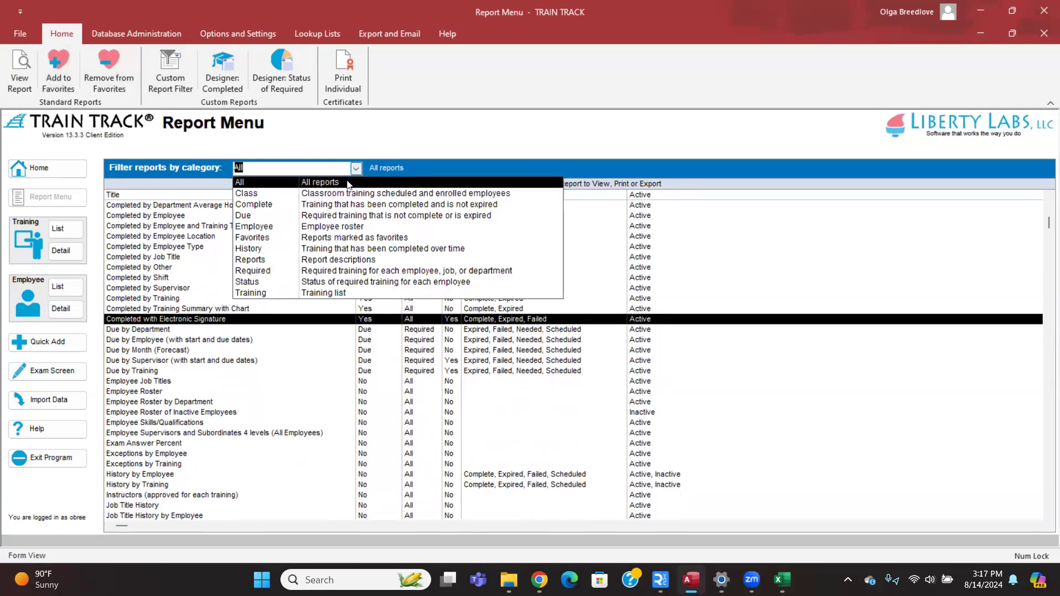
pyautogui.click(304, 239)
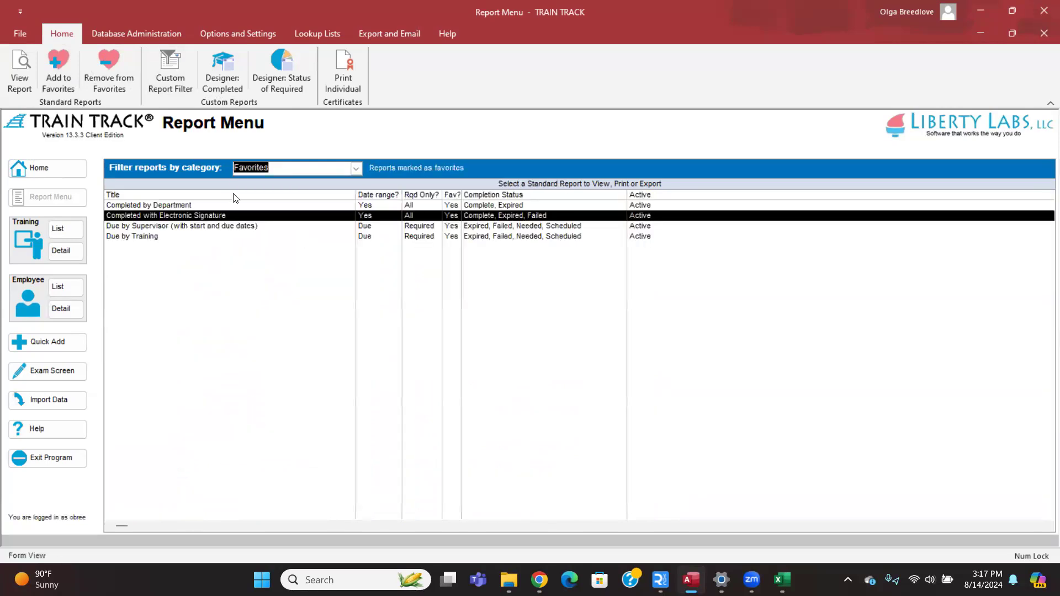
pyautogui.click(157, 236)
pyautogui.click(163, 216)
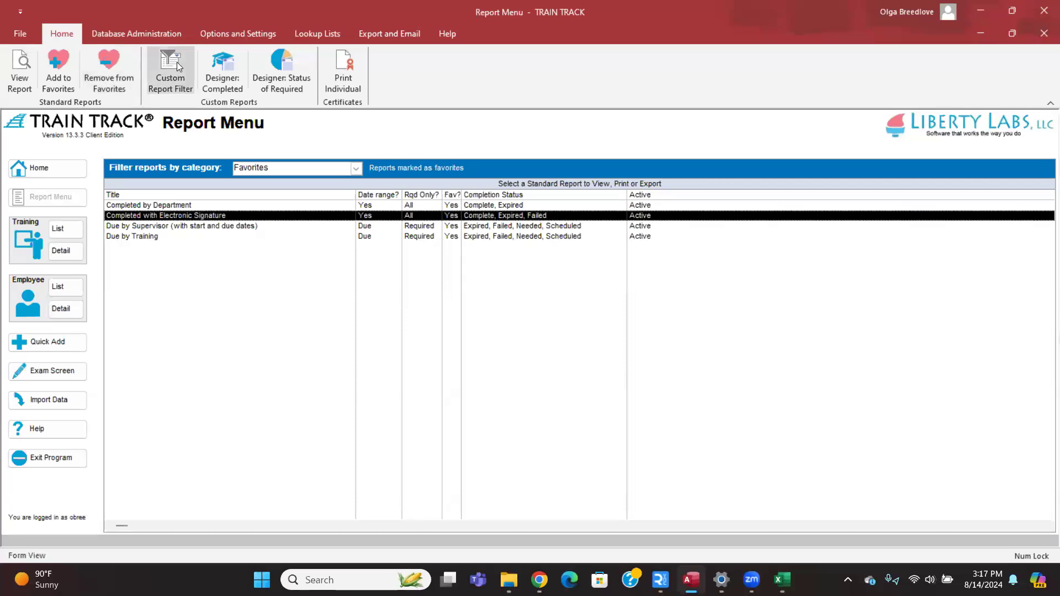
pyautogui.click(107, 61)
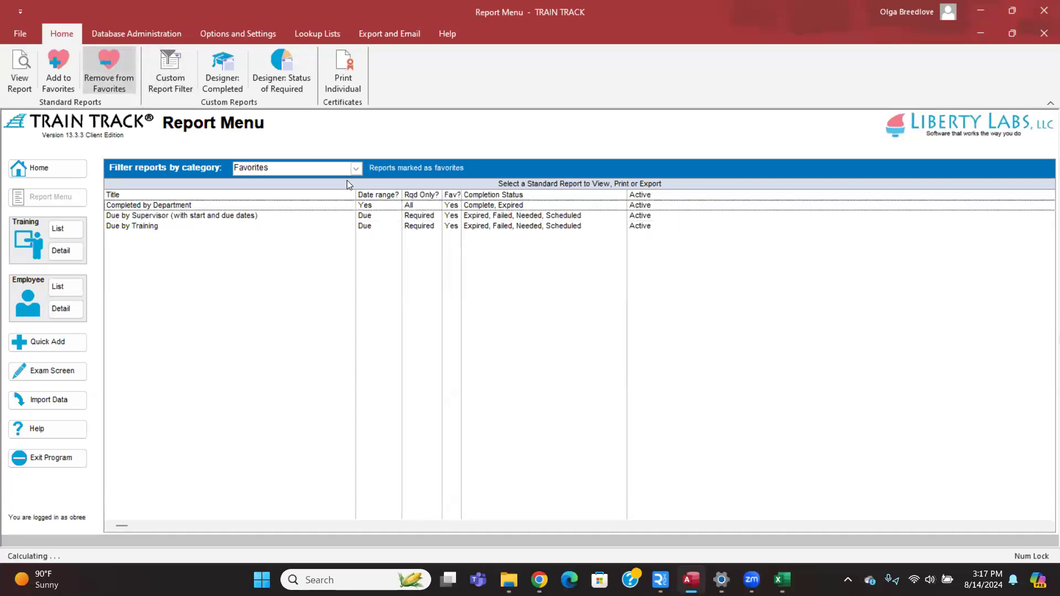
pyautogui.click(356, 168)
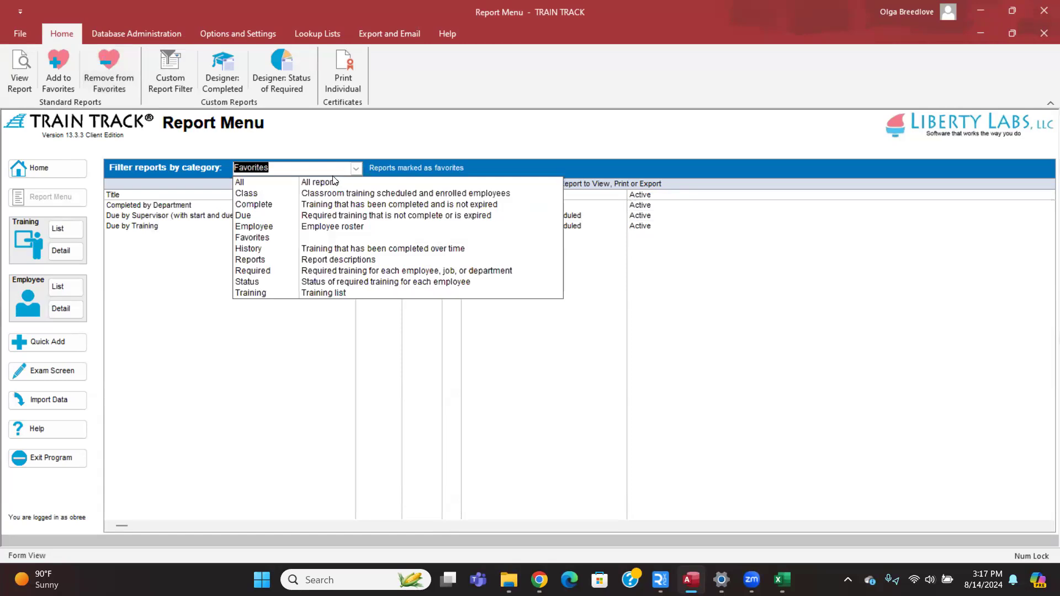
pyautogui.click(334, 182)
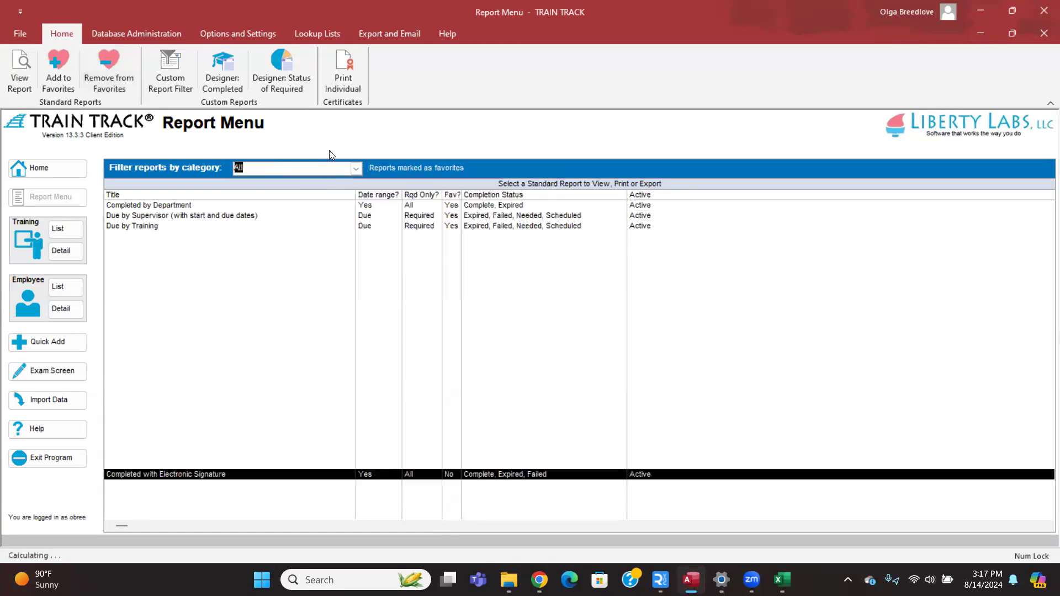
# In Globally Update Supervisor, pick a previous supervisor and the newly imported employee as new, then close without updating.
pyautogui.click(152, 33)
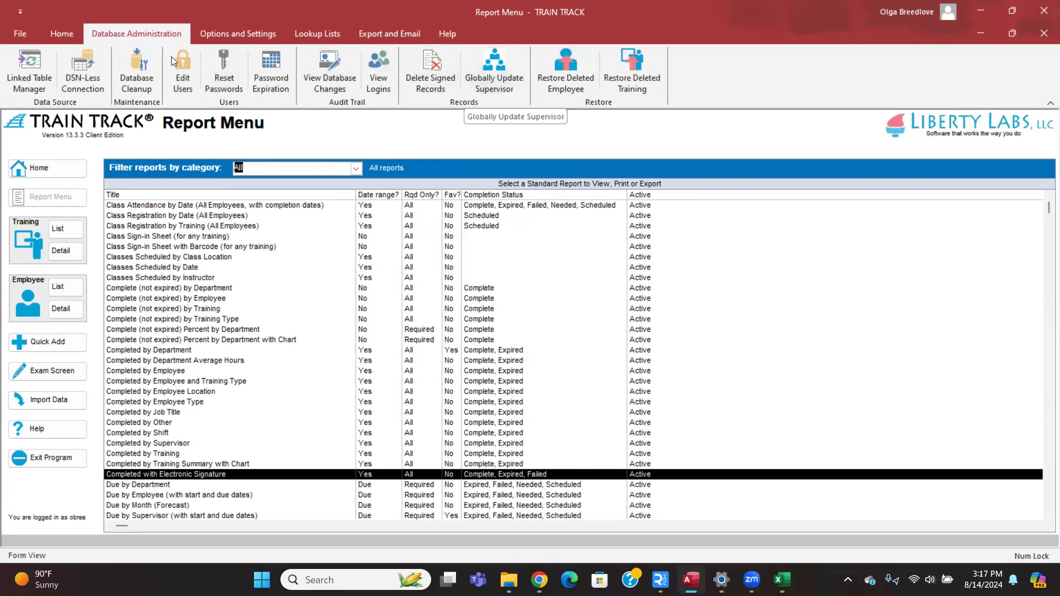
pyautogui.click(504, 69)
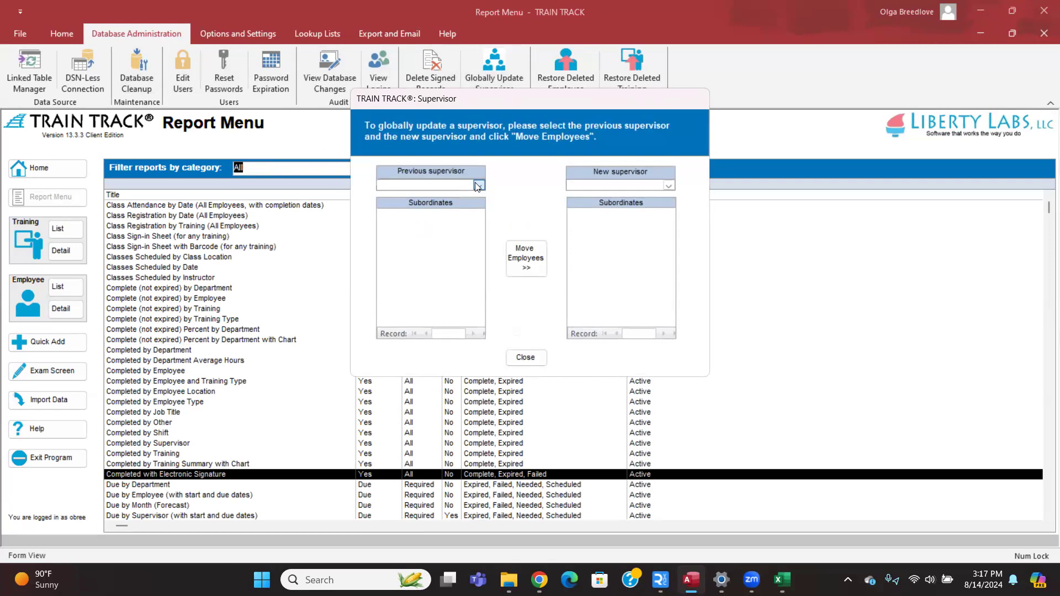
pyautogui.click(479, 186)
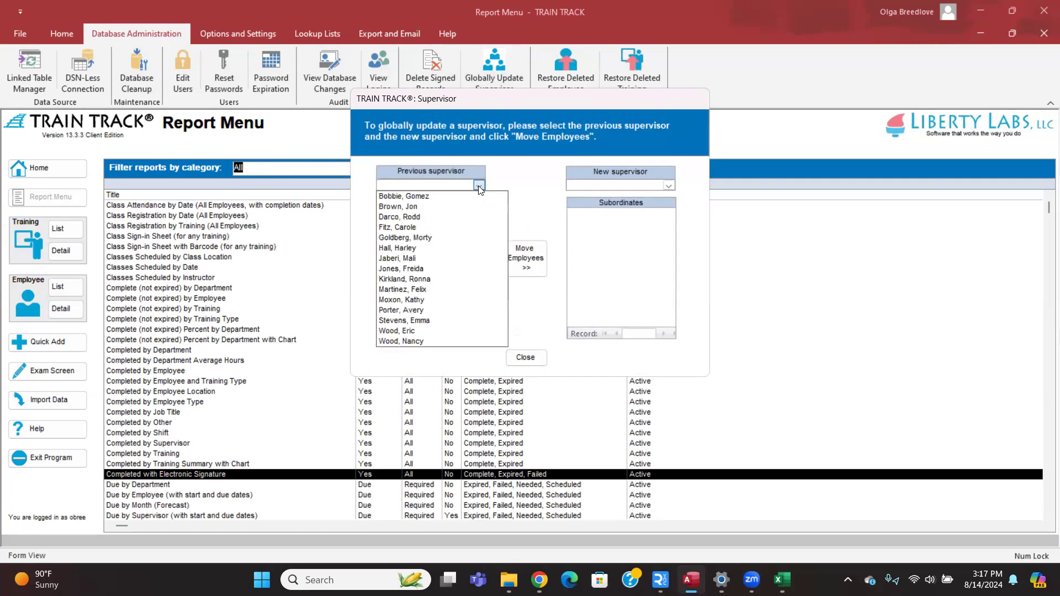
pyautogui.click(440, 319)
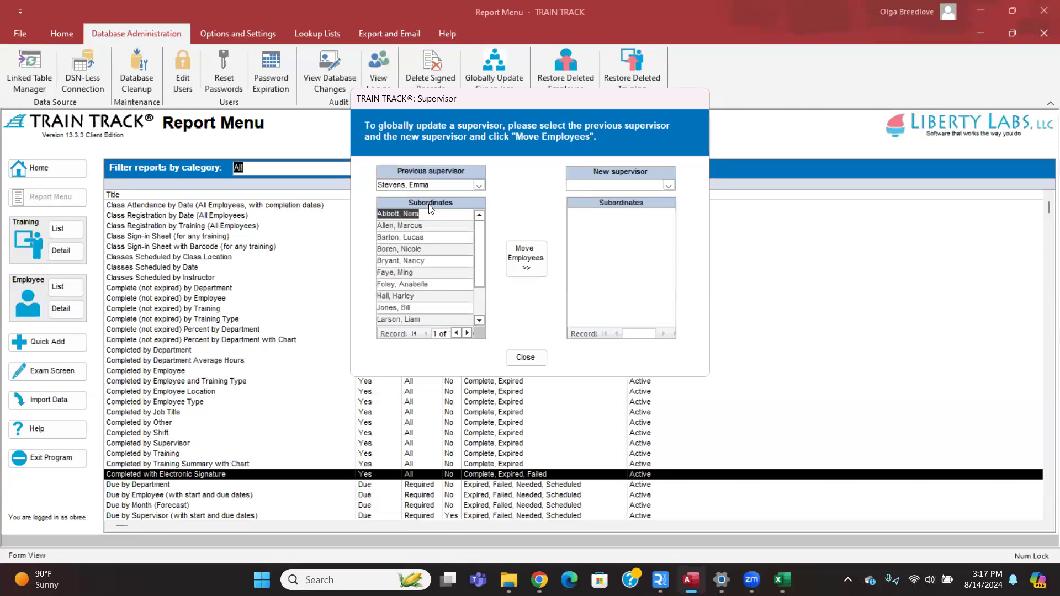
pyautogui.click(668, 185)
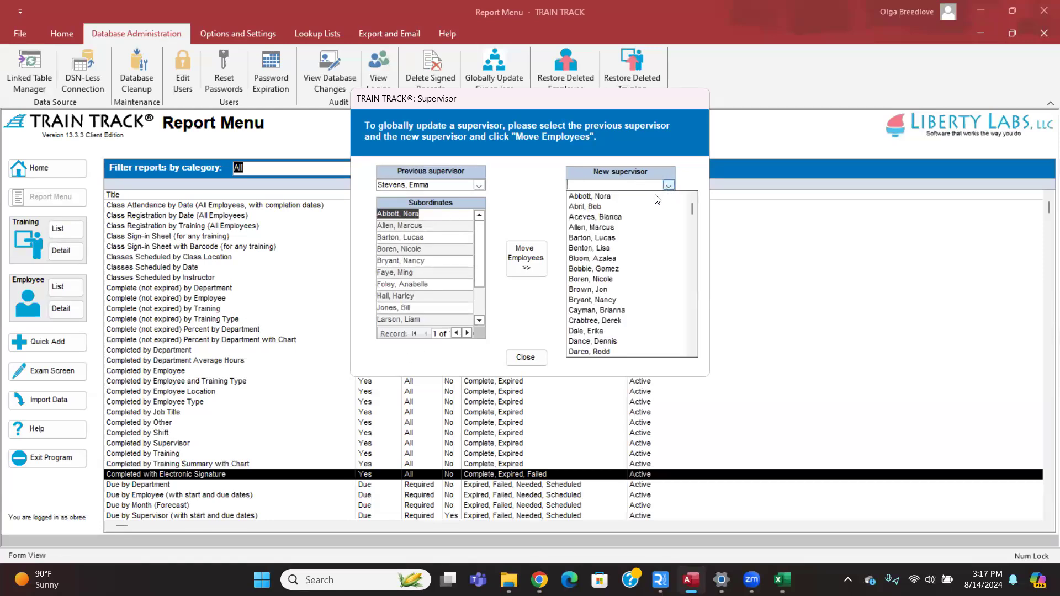
pyautogui.click(632, 238)
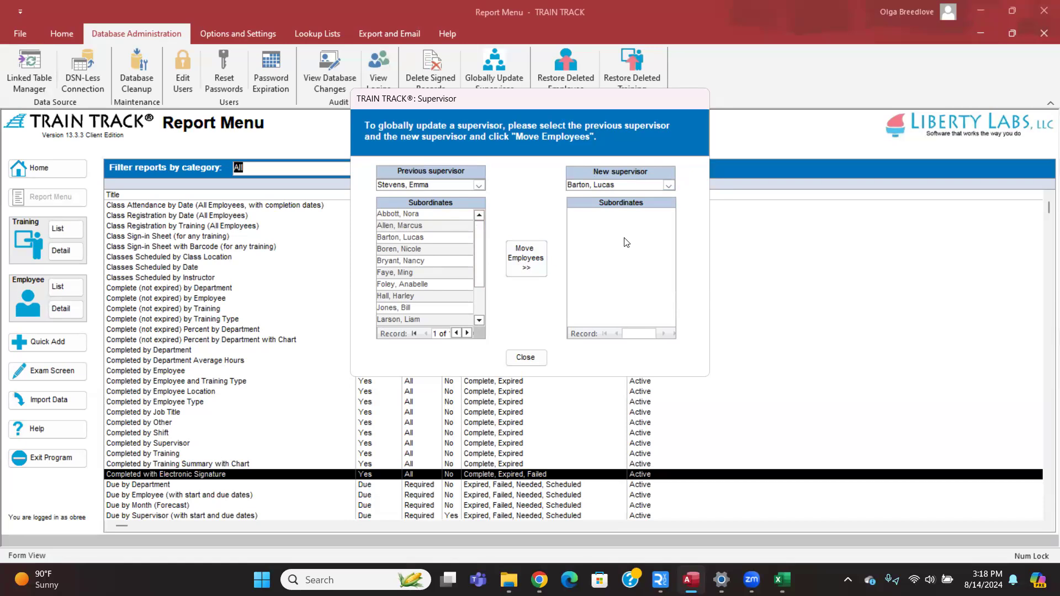
pyautogui.click(536, 360)
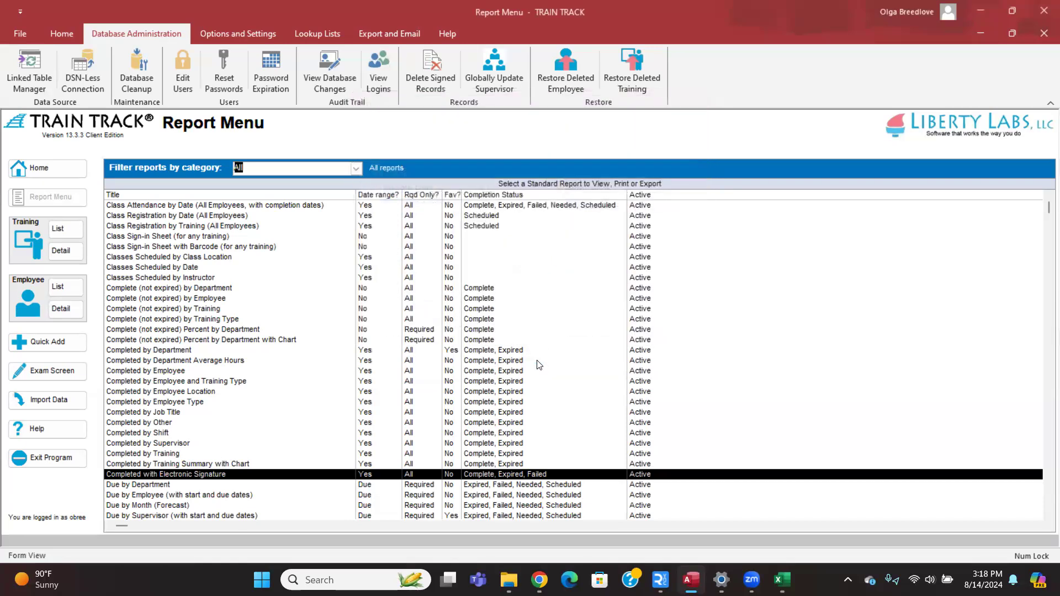